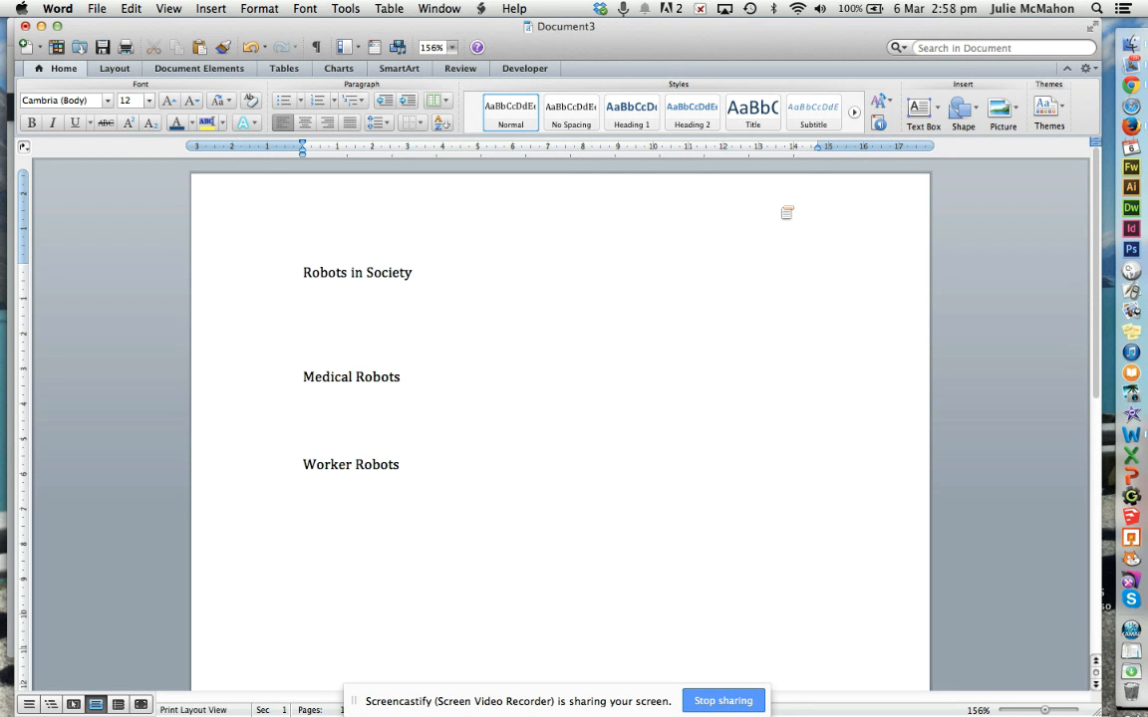
- Add a right-aligned page header with the author's name and, on a second line, "Year 10 DT – Robotics Report"
double_click(786, 213)
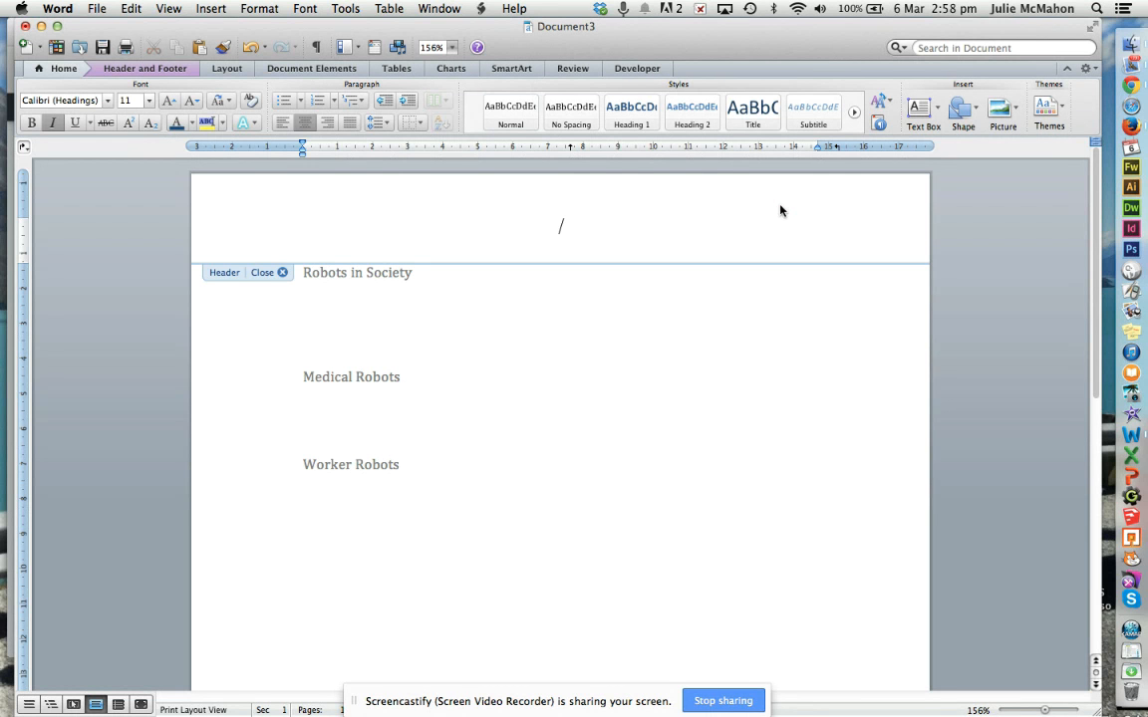
left_click(326, 125)
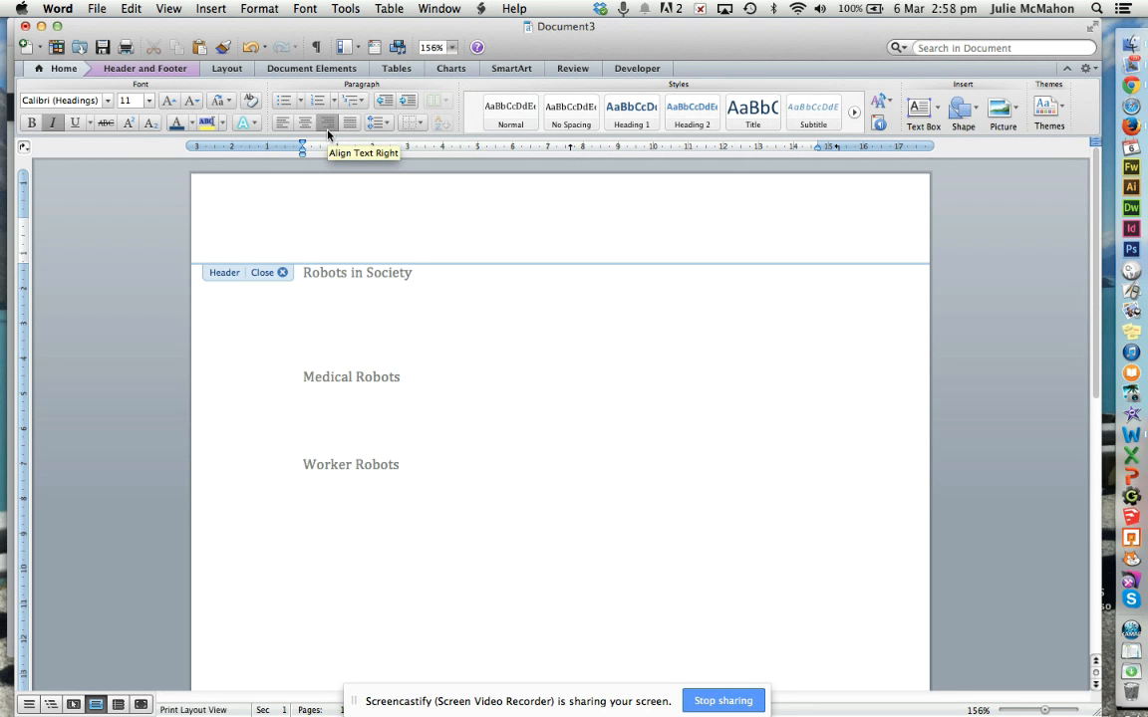
type("Mrs McMahon")
key("Return")
type("Y")
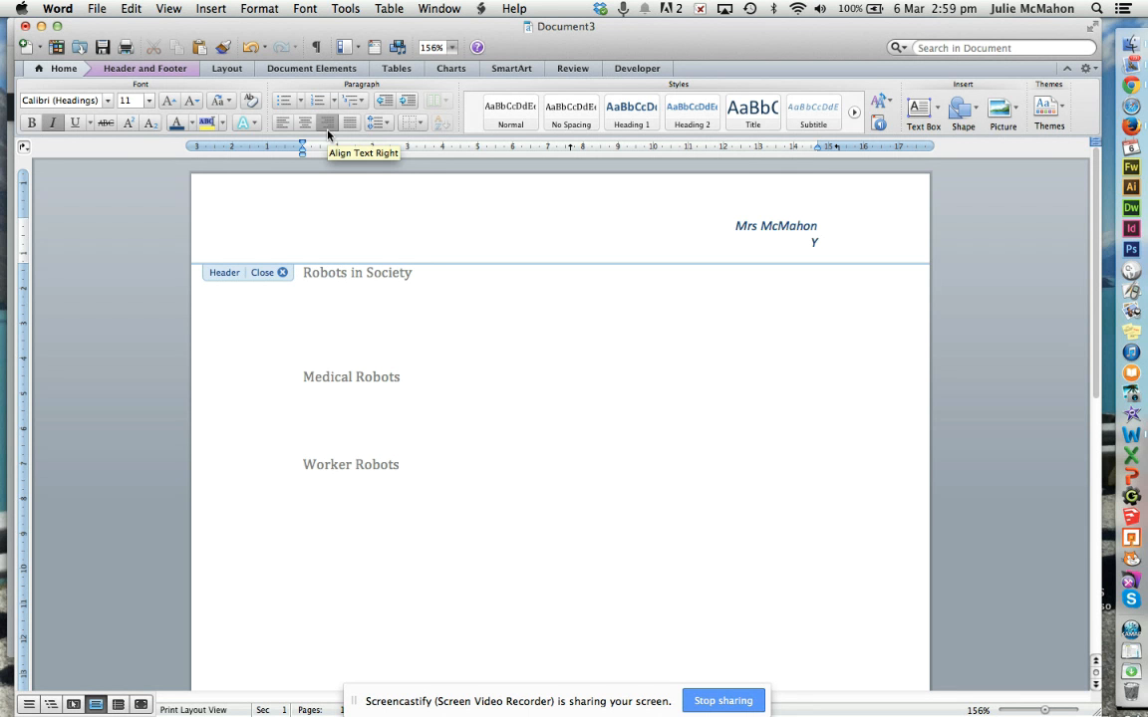
type("ear 10")
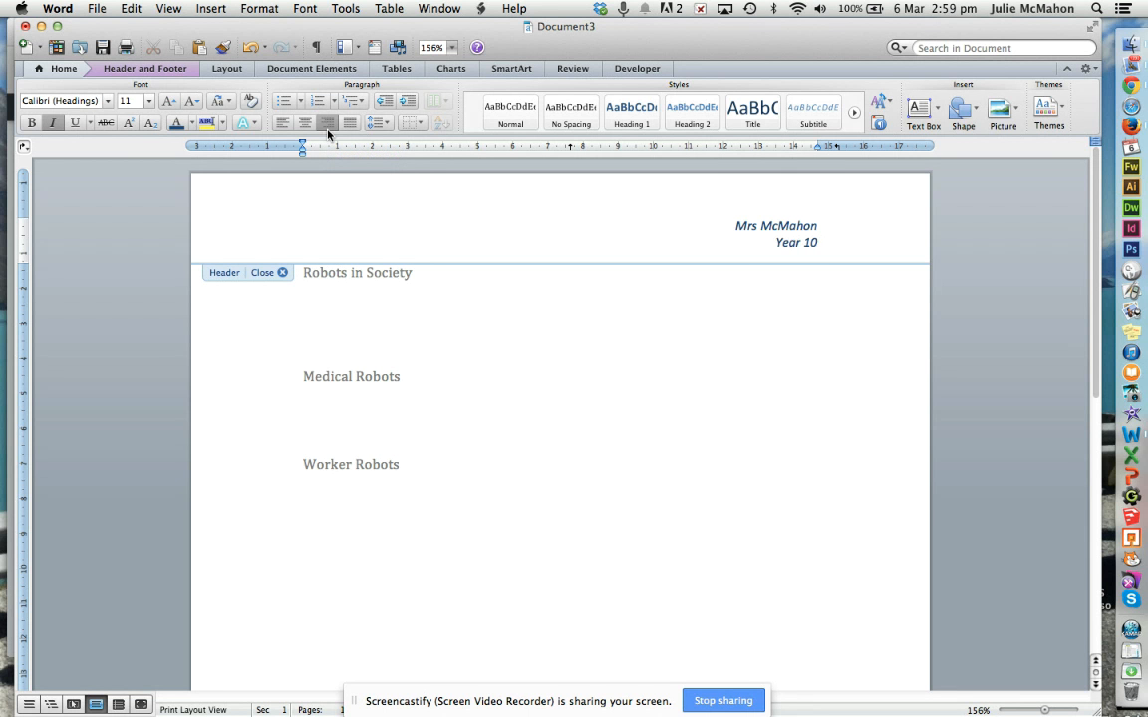
type(" DT - Robot")
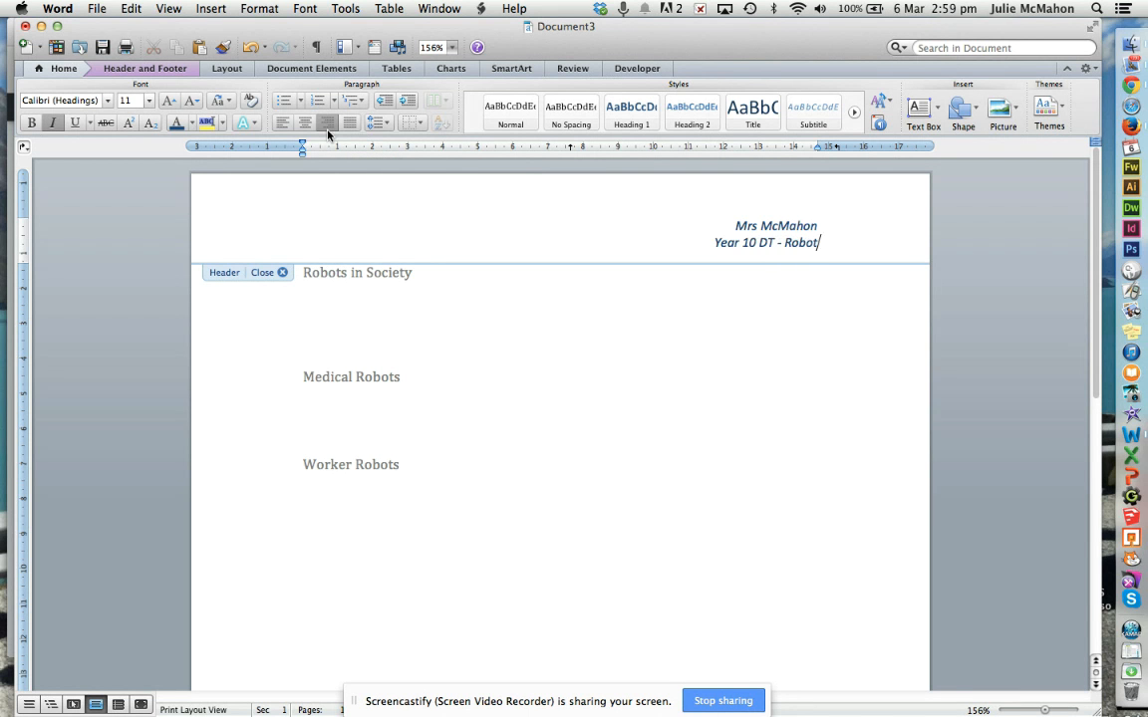
type("ics Report")
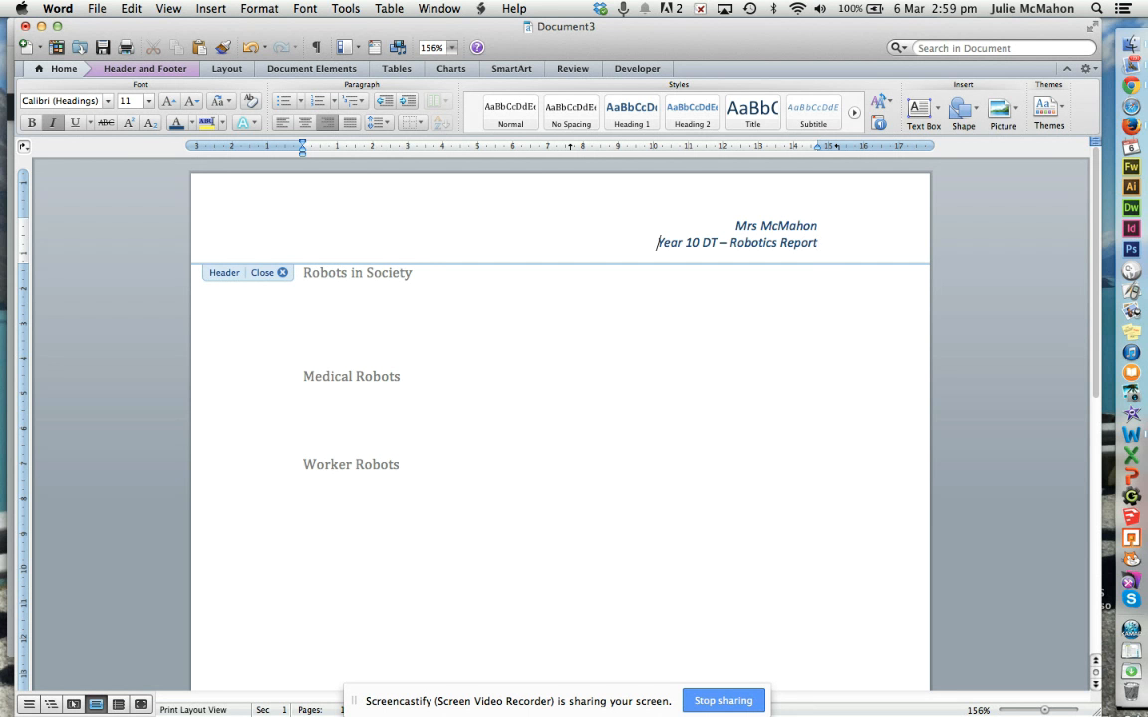
- Add a bottom border beneath the header line "Year 10 DT – Robotics Report" and close the header
left_click_drag(657, 243, 826, 246)
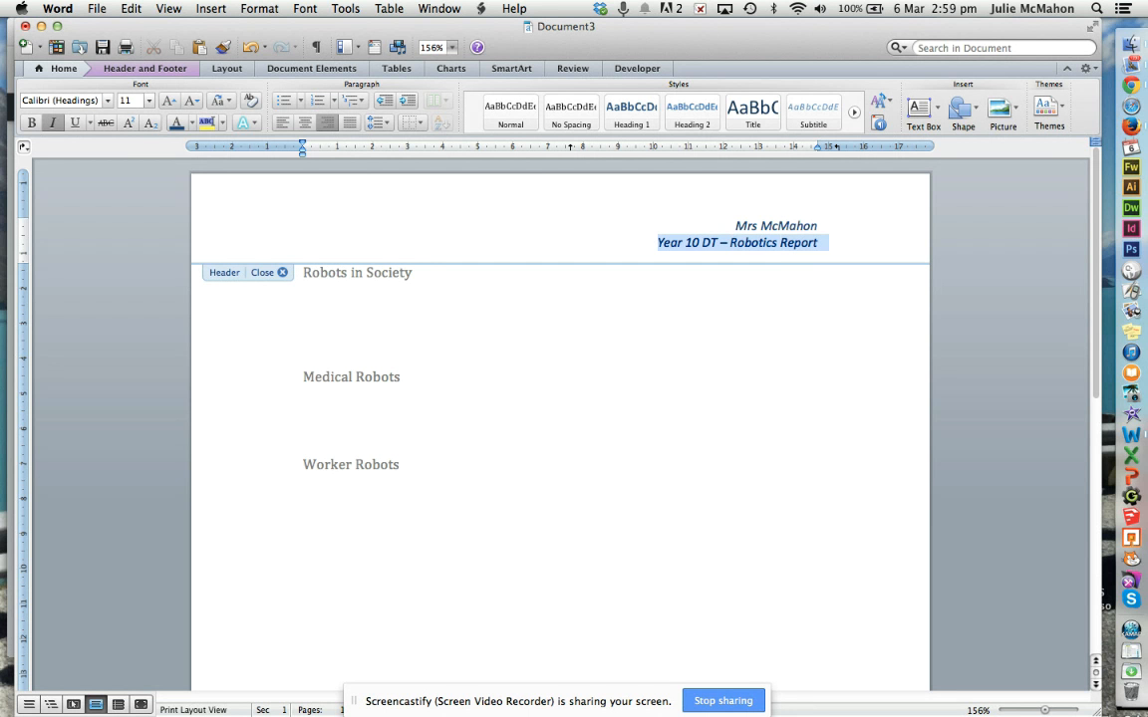
left_click(422, 125)
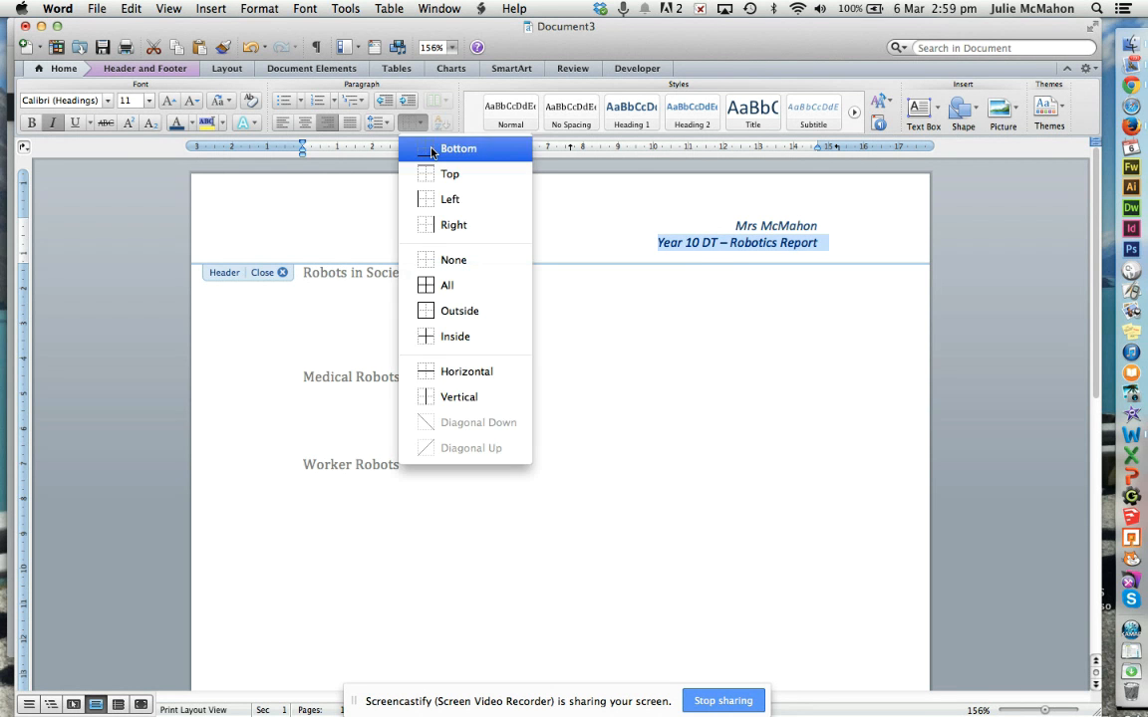
left_click(432, 149)
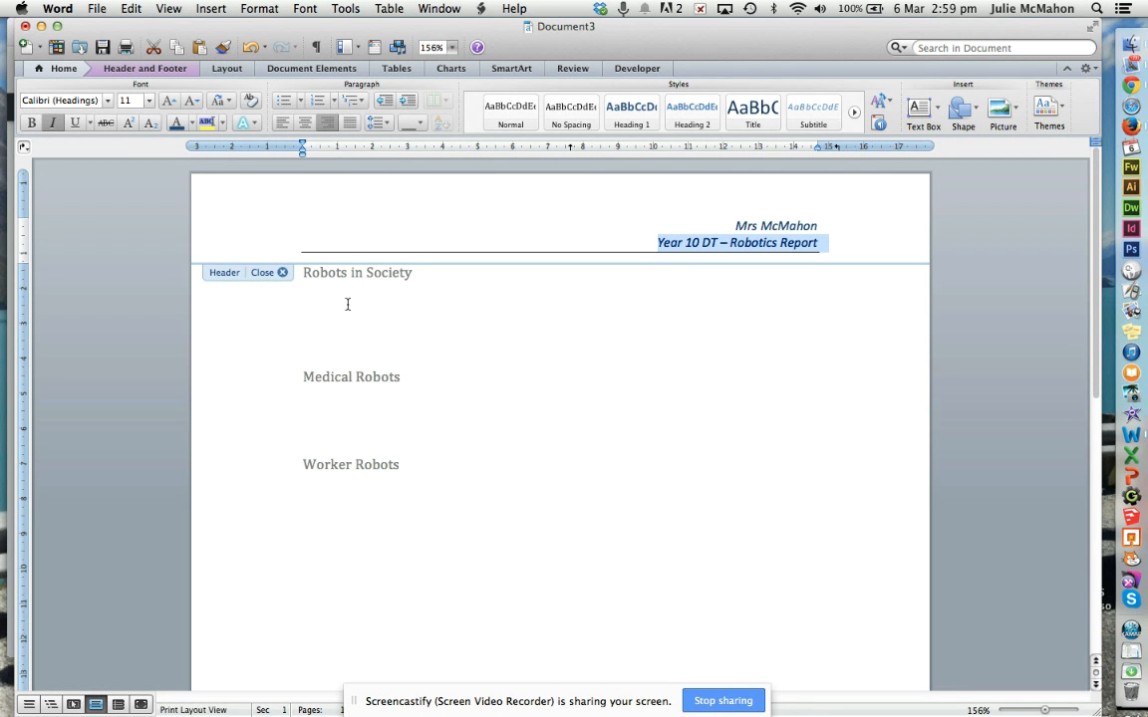
left_click(282, 273)
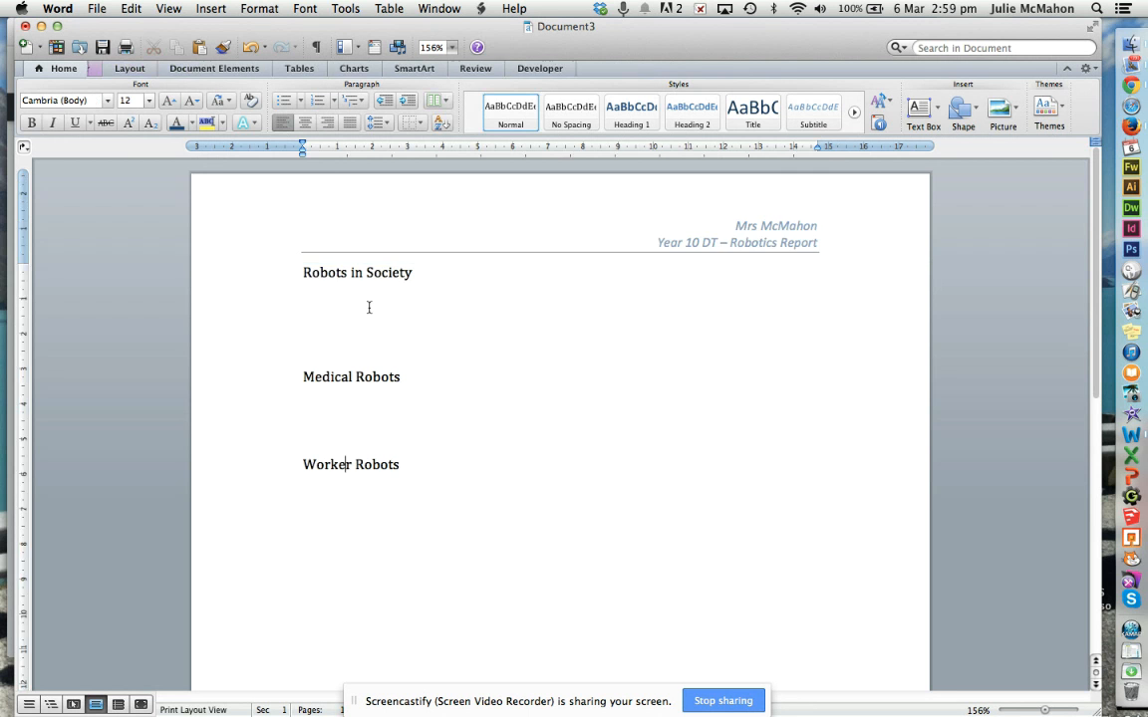
- Insert a centred page number in the page footer, preceded by the text "Page -"
scroll(373, 308, "down", 5)
scroll(373, 308, "down", 10)
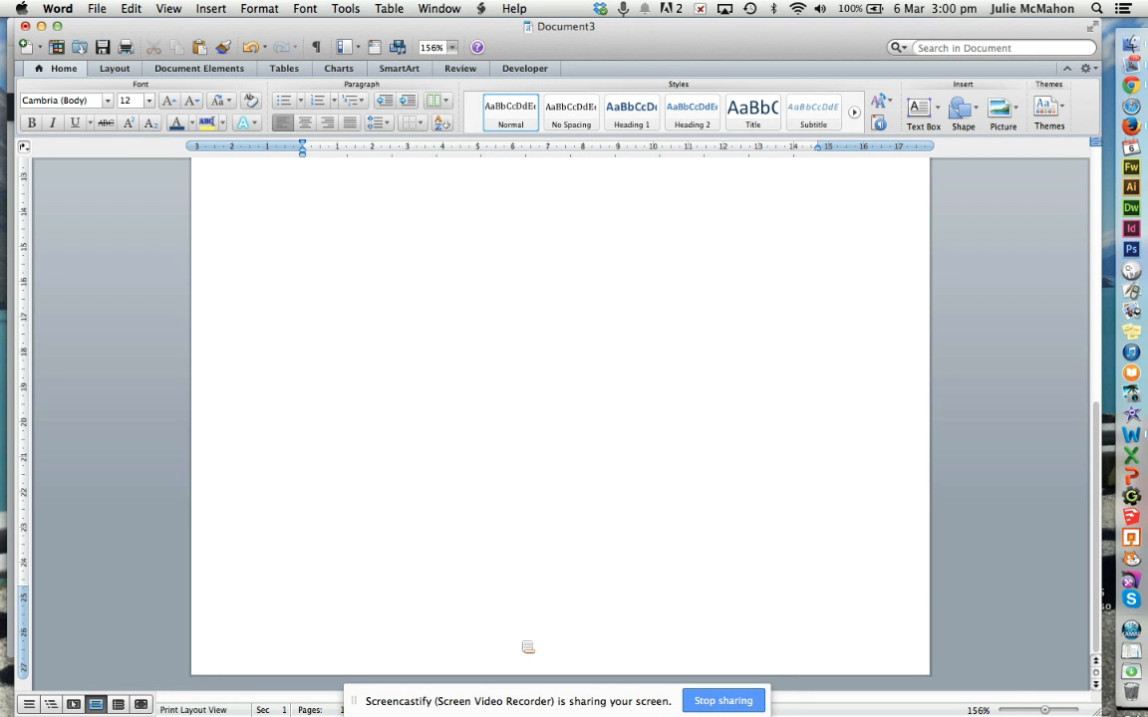
double_click(528, 648)
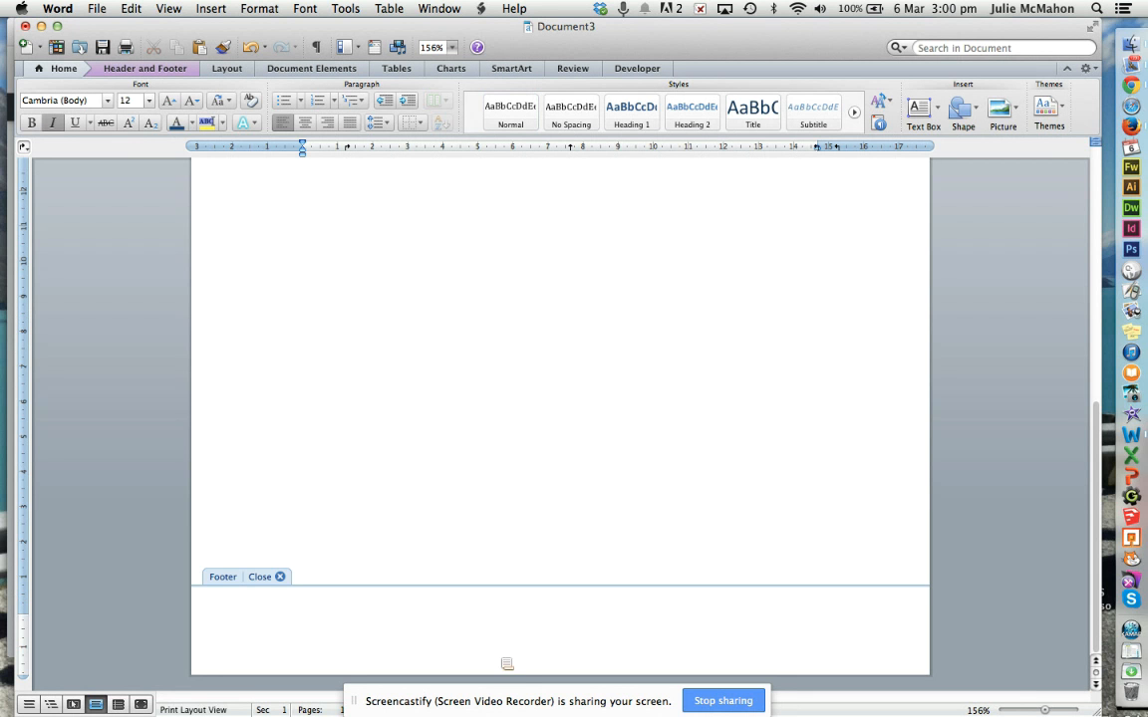
left_click(134, 70)
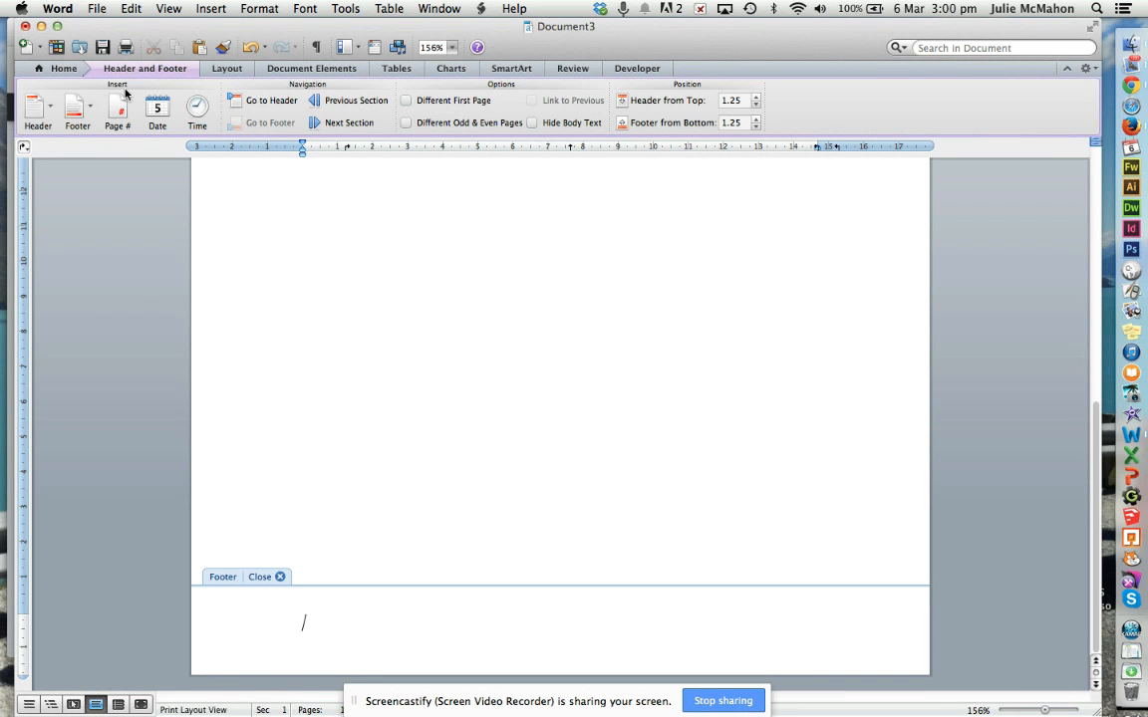
left_click(120, 110)
left_click(306, 623)
left_click(64, 67)
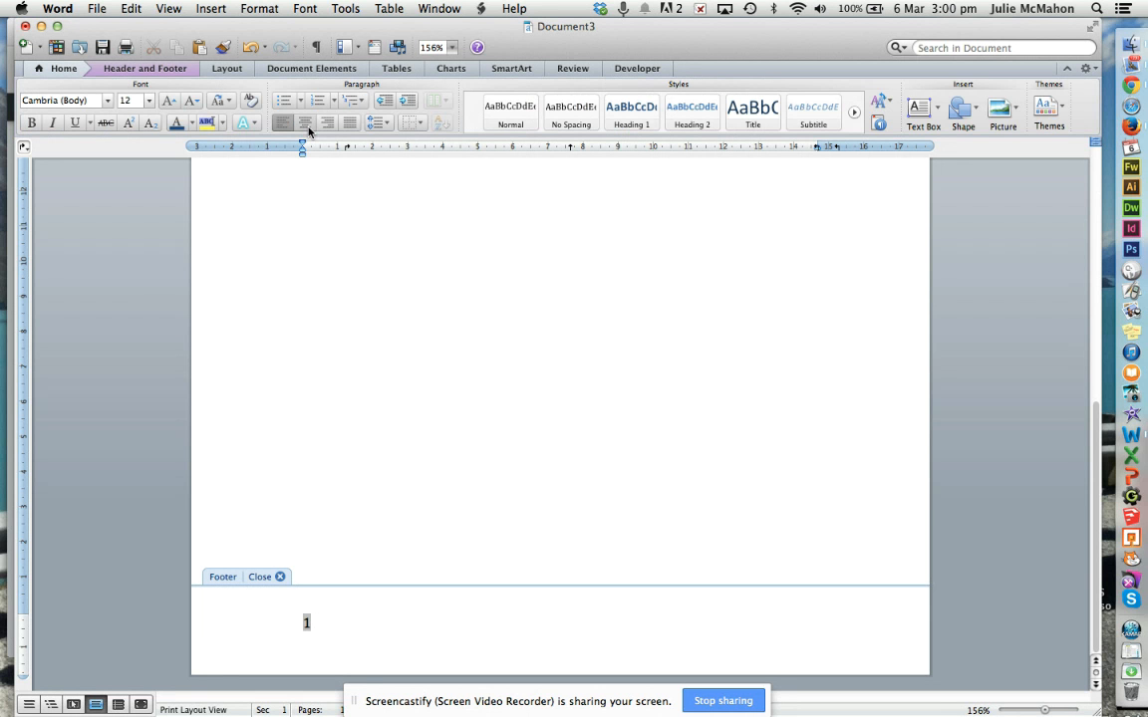
left_click(306, 126)
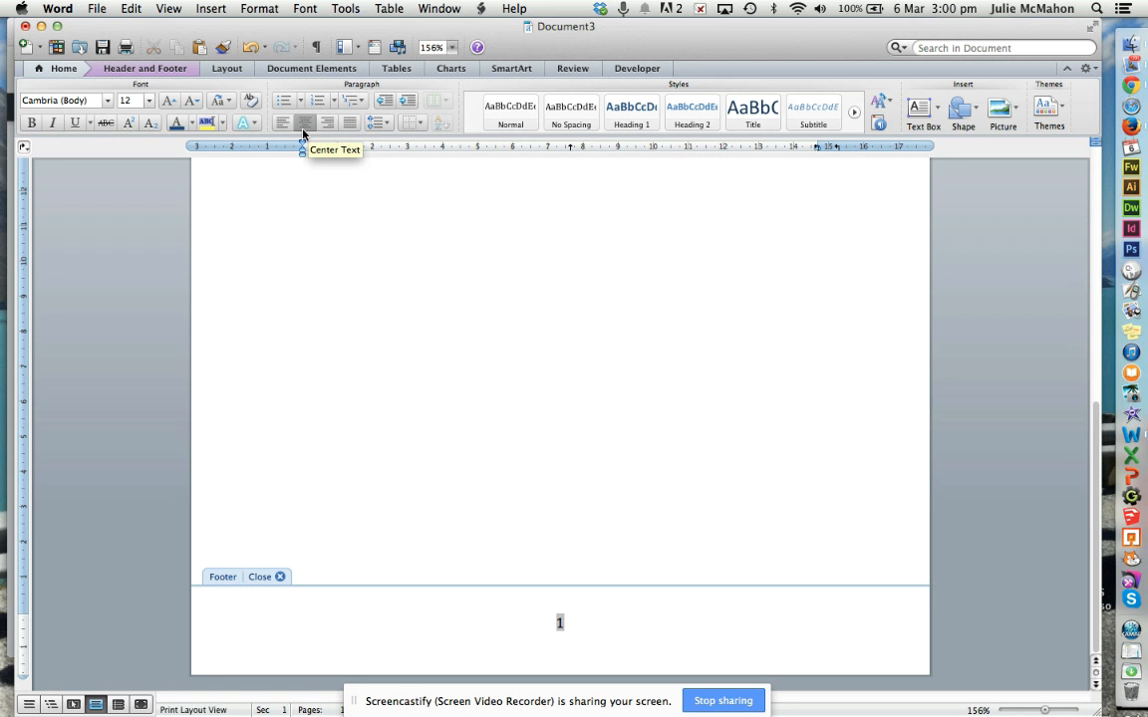
type("Page -")
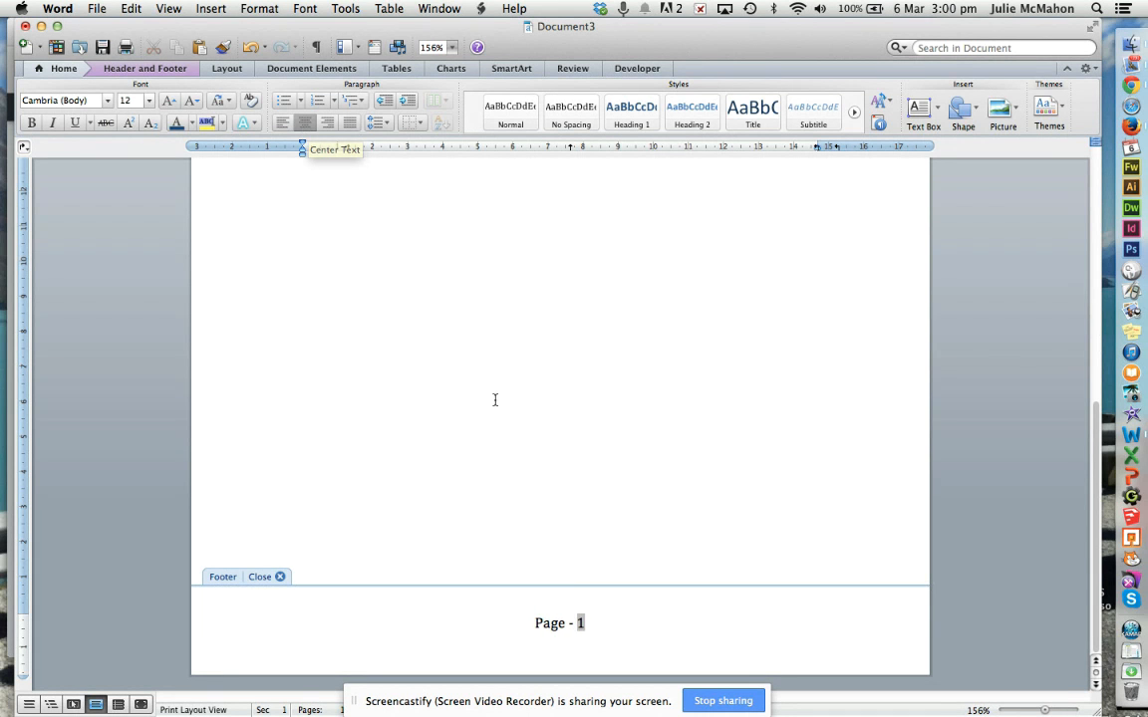
- Add a top border above the footer's page number line and close the footer
left_click(642, 621)
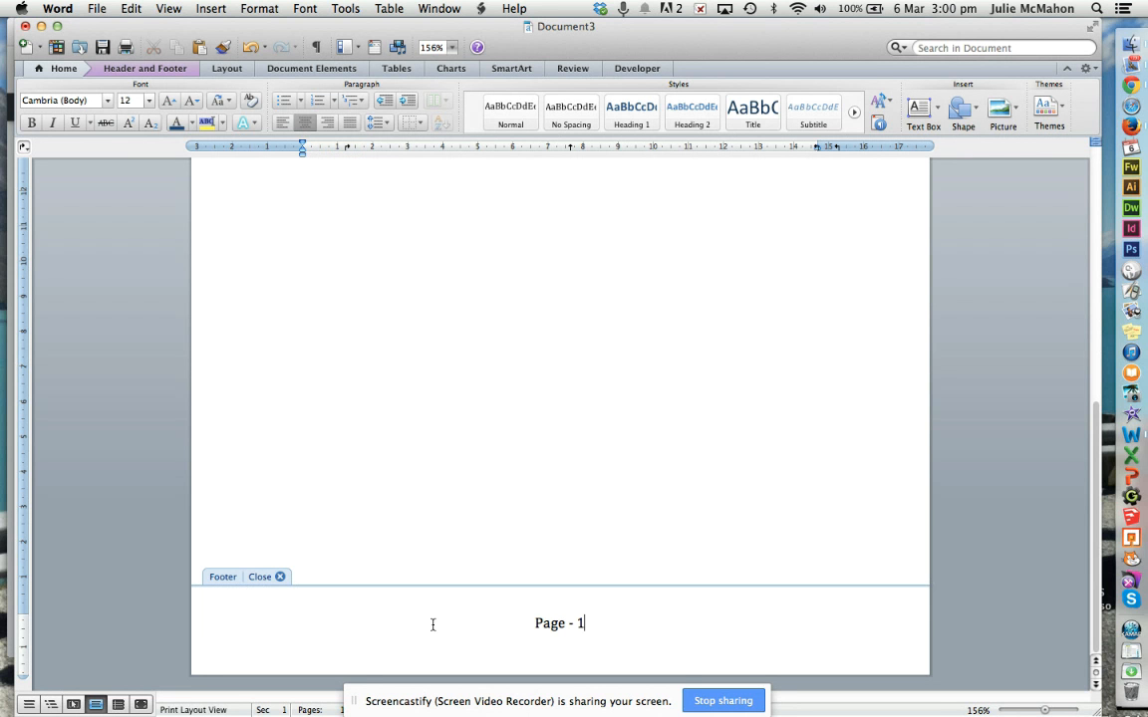
left_click_drag(448, 625, 592, 624)
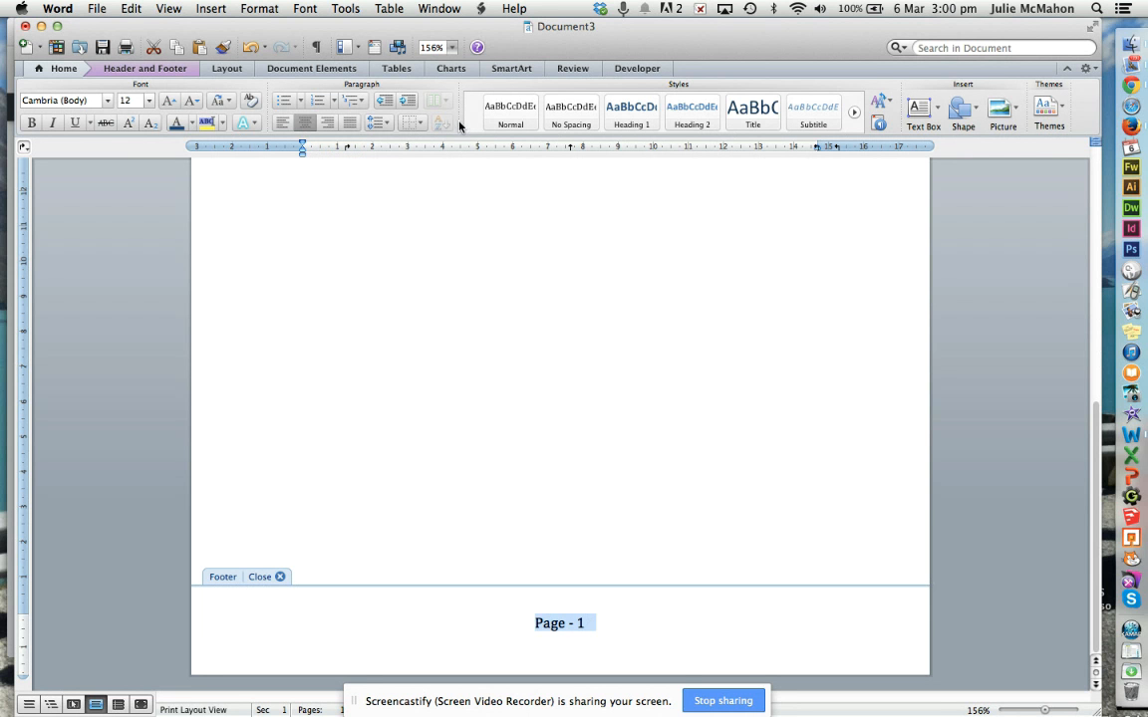
left_click(423, 122)
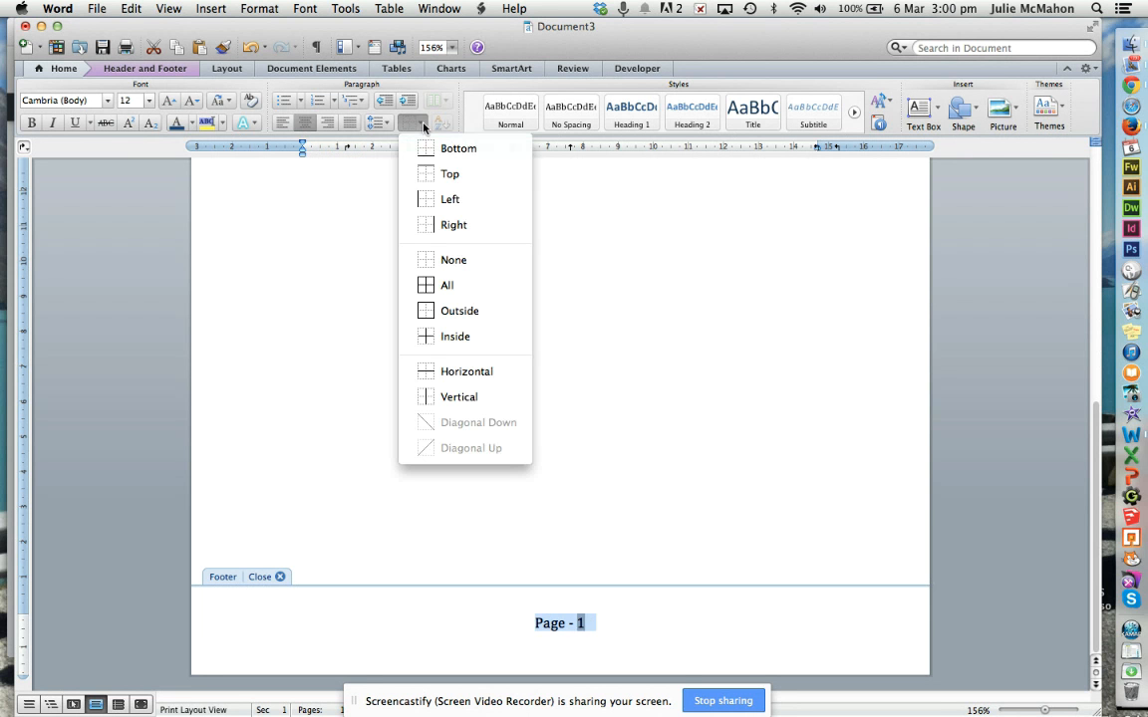
left_click(430, 172)
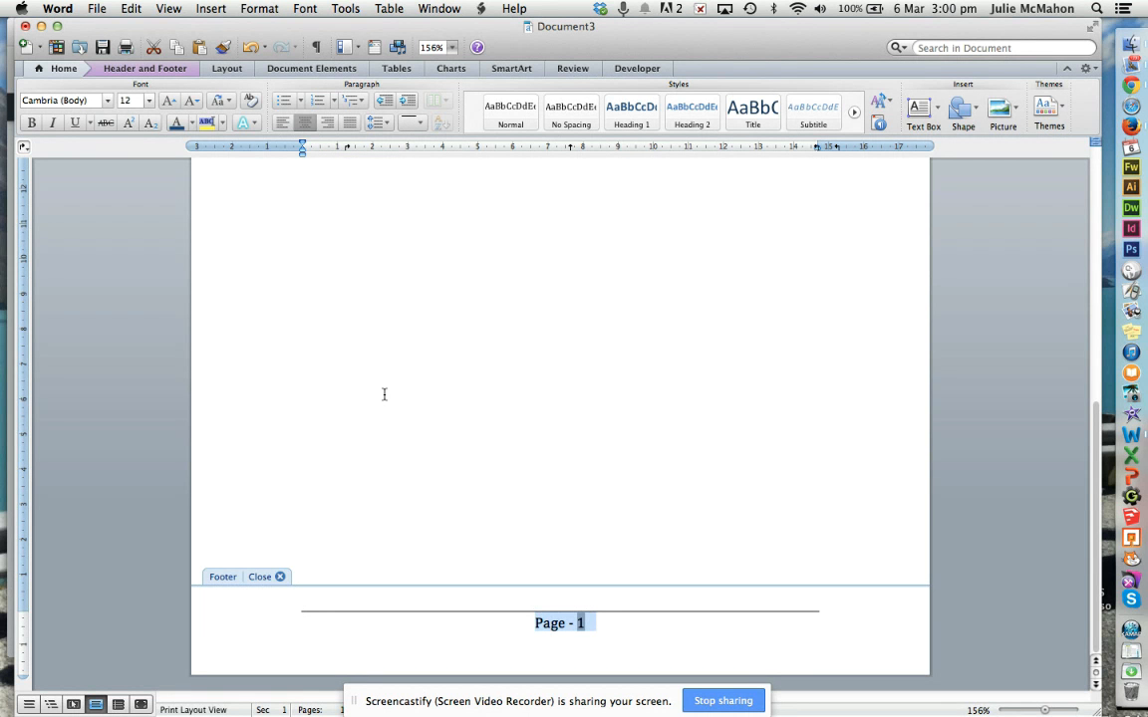
left_click(280, 577)
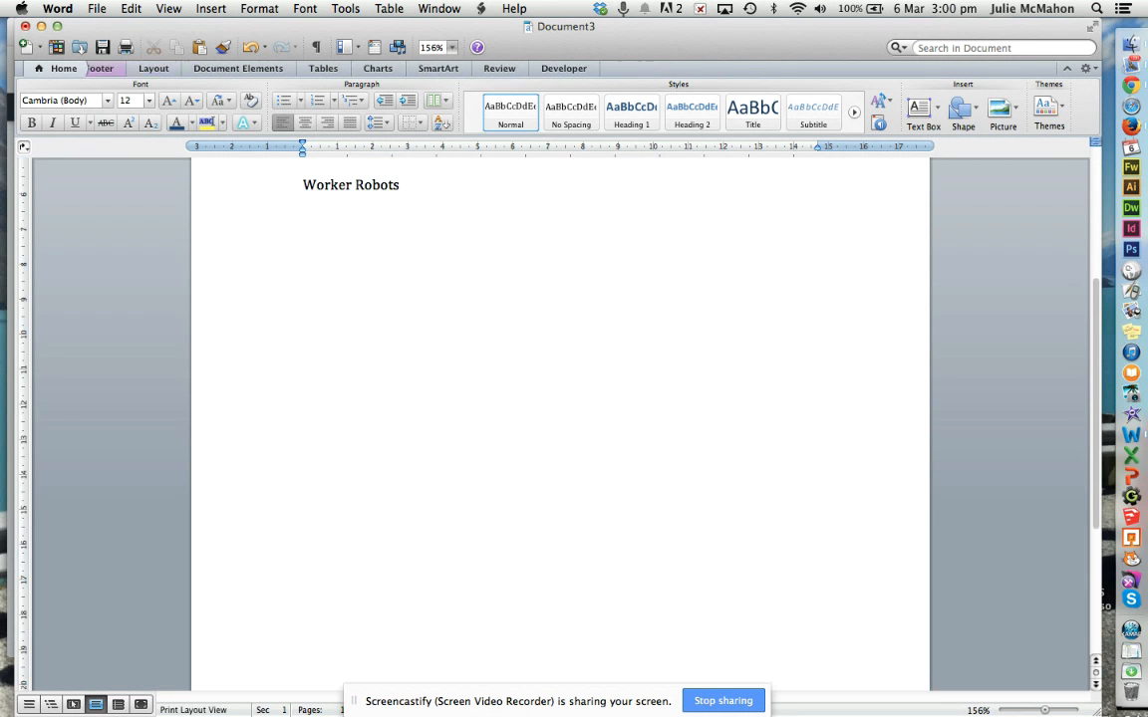
- Check the finished footer and apply the Heading 1 style to the title "Robots in Society"
scroll(449, 424, "down", 5)
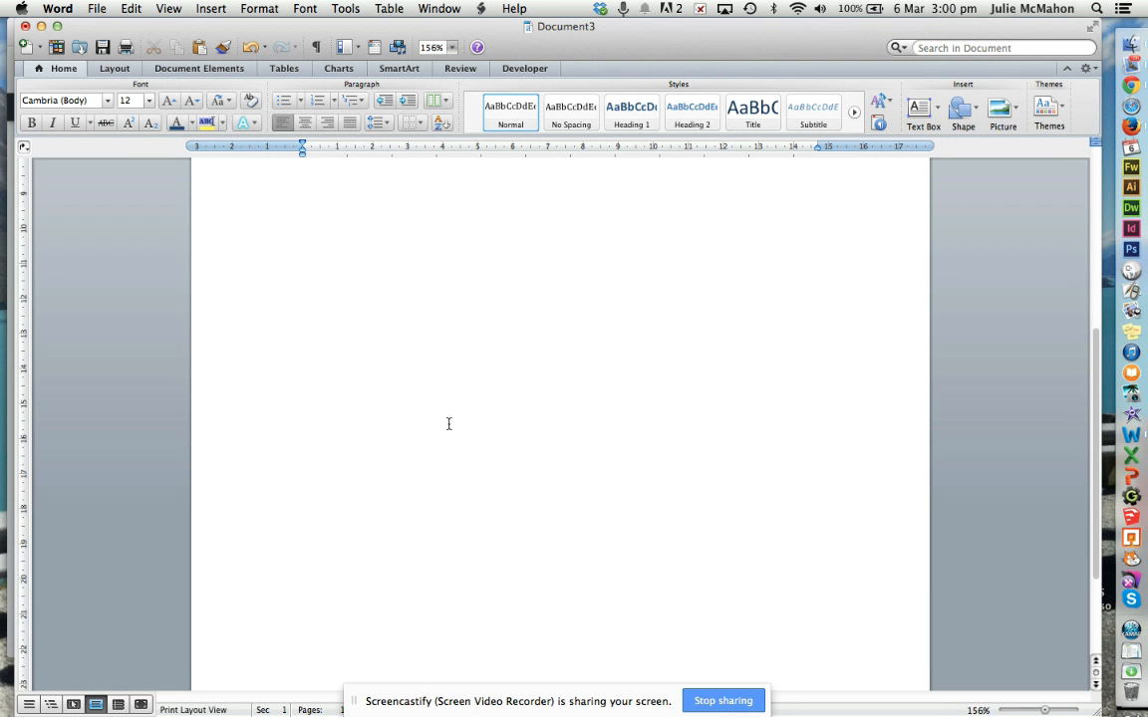
scroll(448, 423, "down", 2)
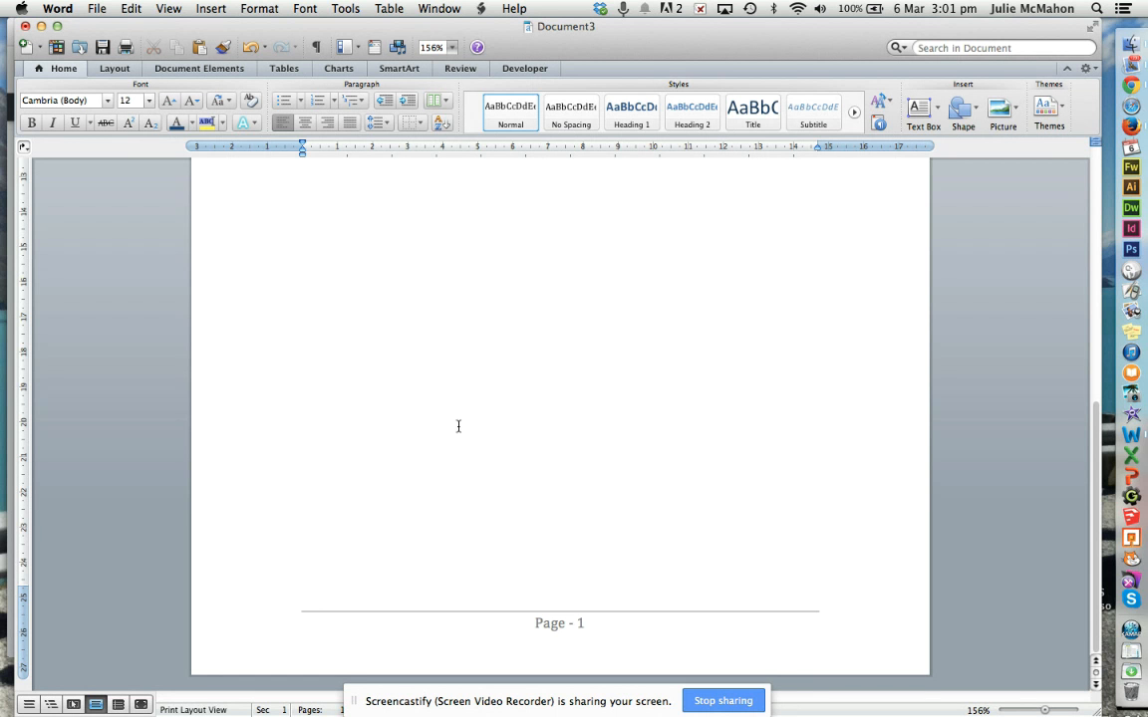
scroll(467, 426, "up", 10)
scroll(466, 426, "up", 6)
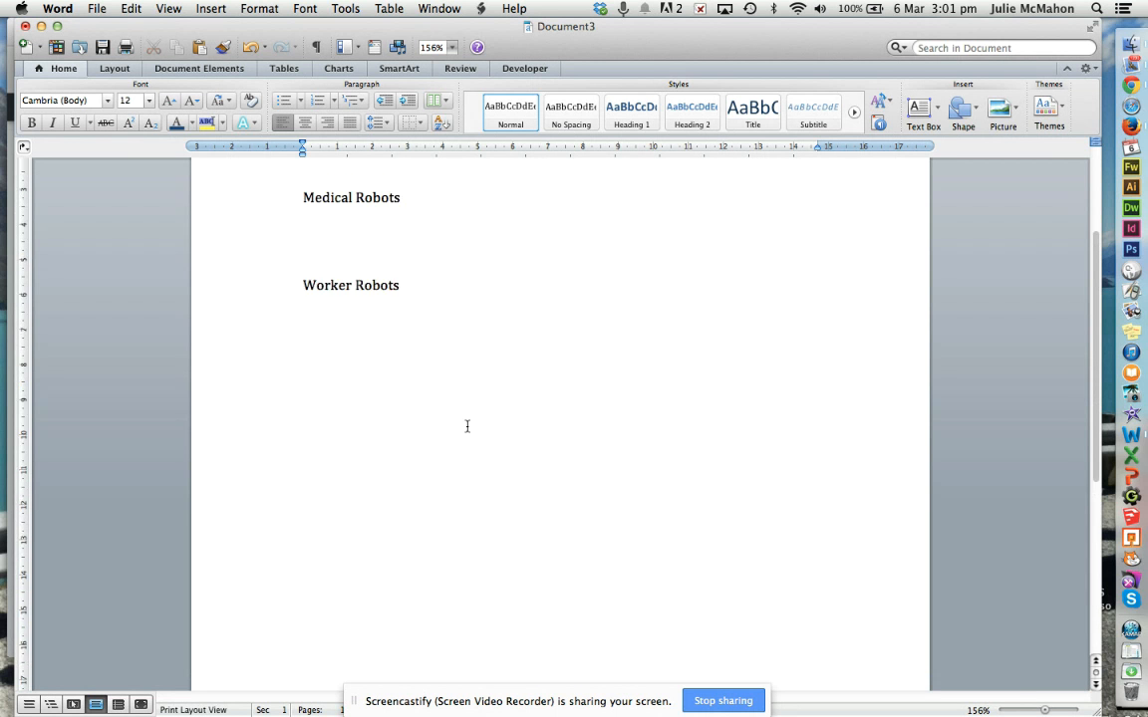
scroll(466, 427, "up", 1)
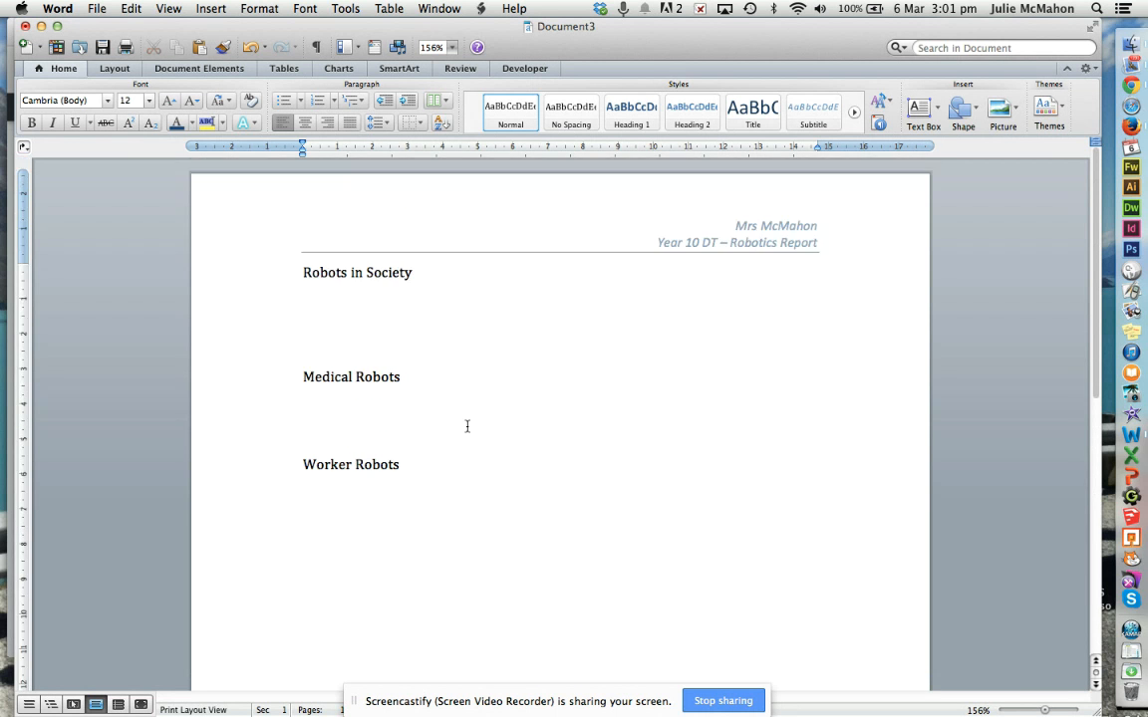
left_click(250, 278)
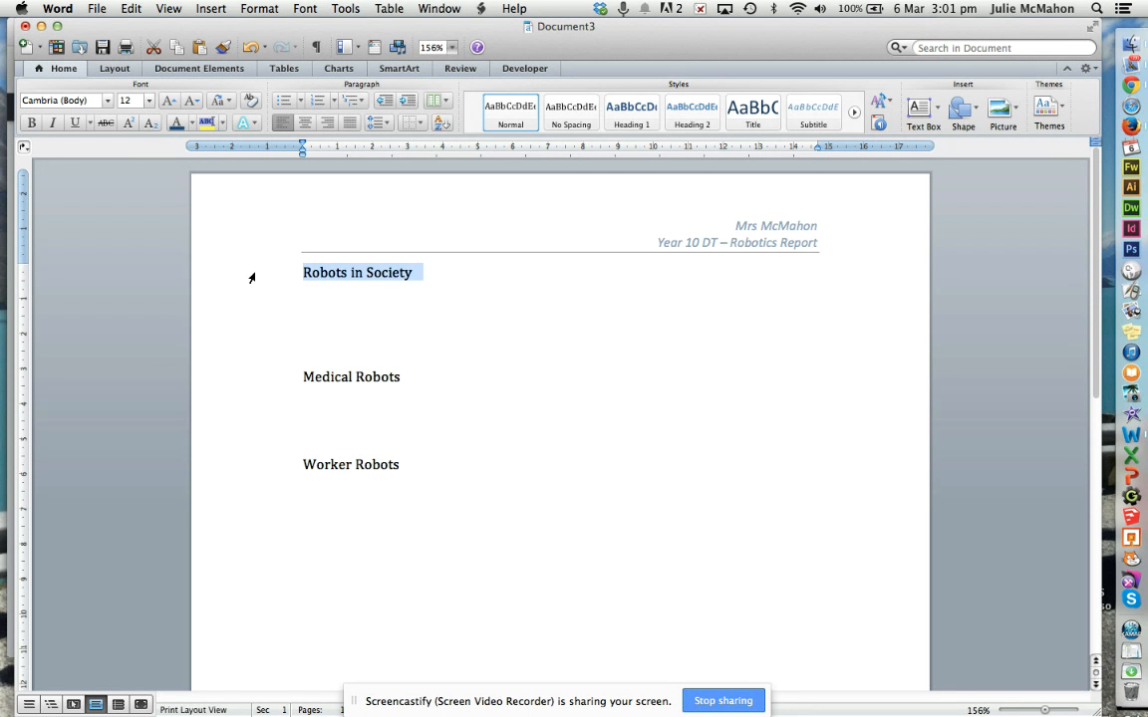
left_click(628, 122)
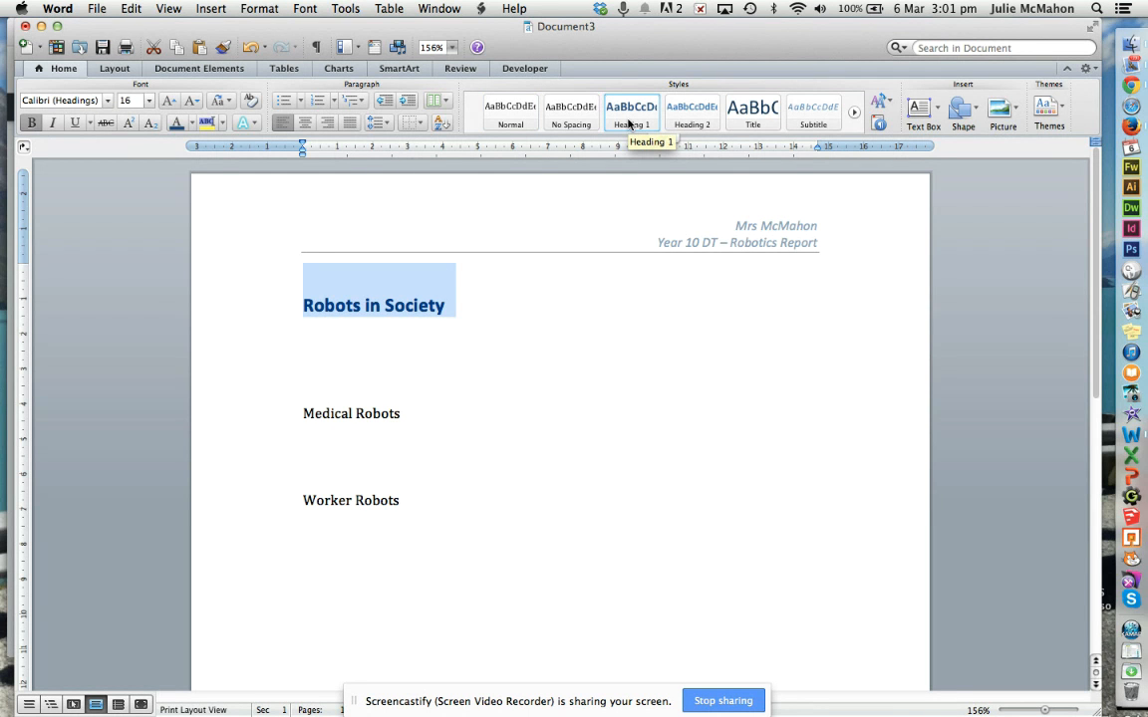
- Apply the Heading 2 style to the "Medical Robots" and "Worker Robots" lines
left_click(260, 427)
left_click(259, 416)
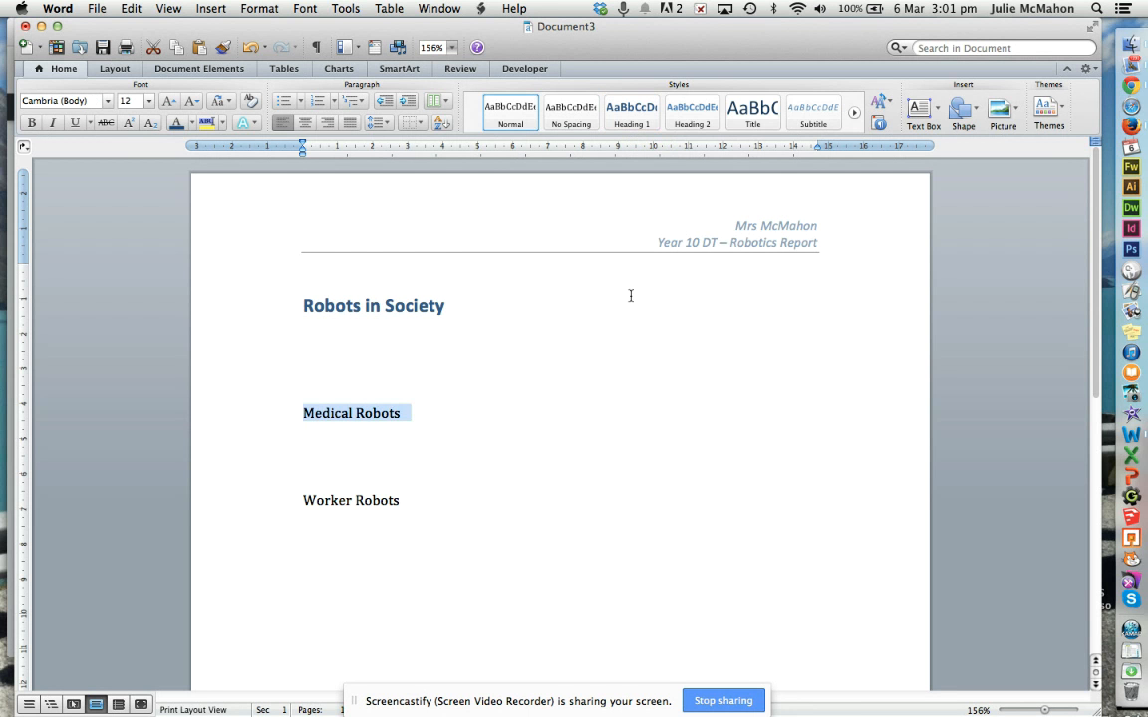
left_click(705, 117)
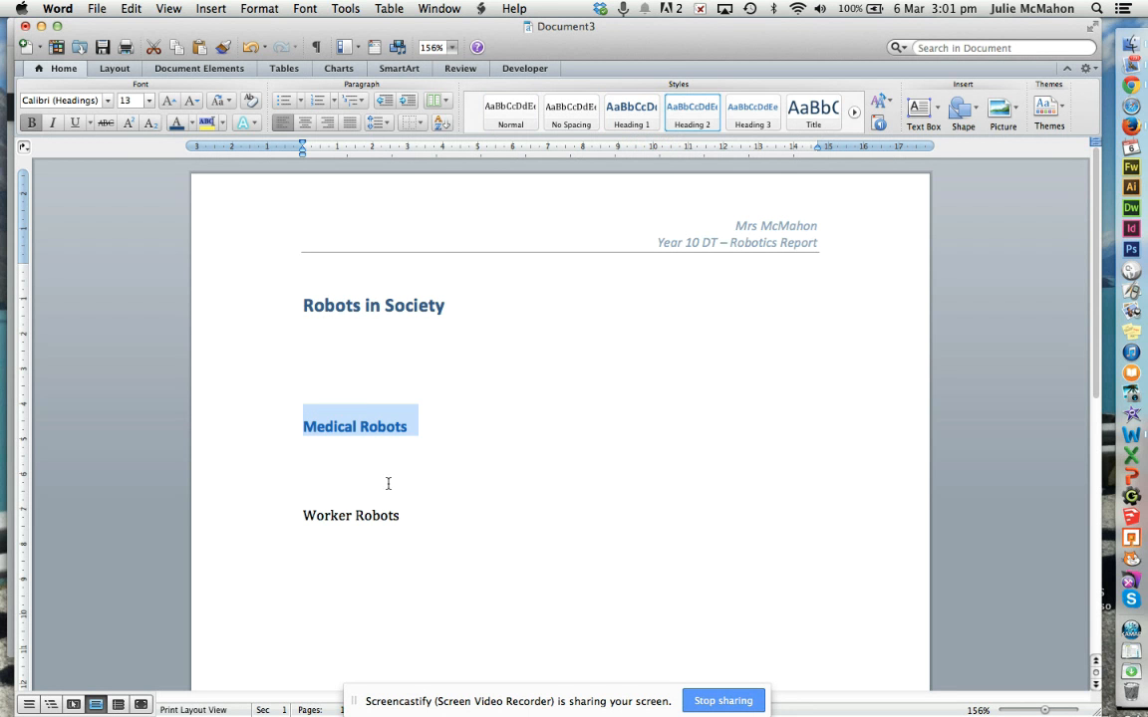
left_click(271, 523)
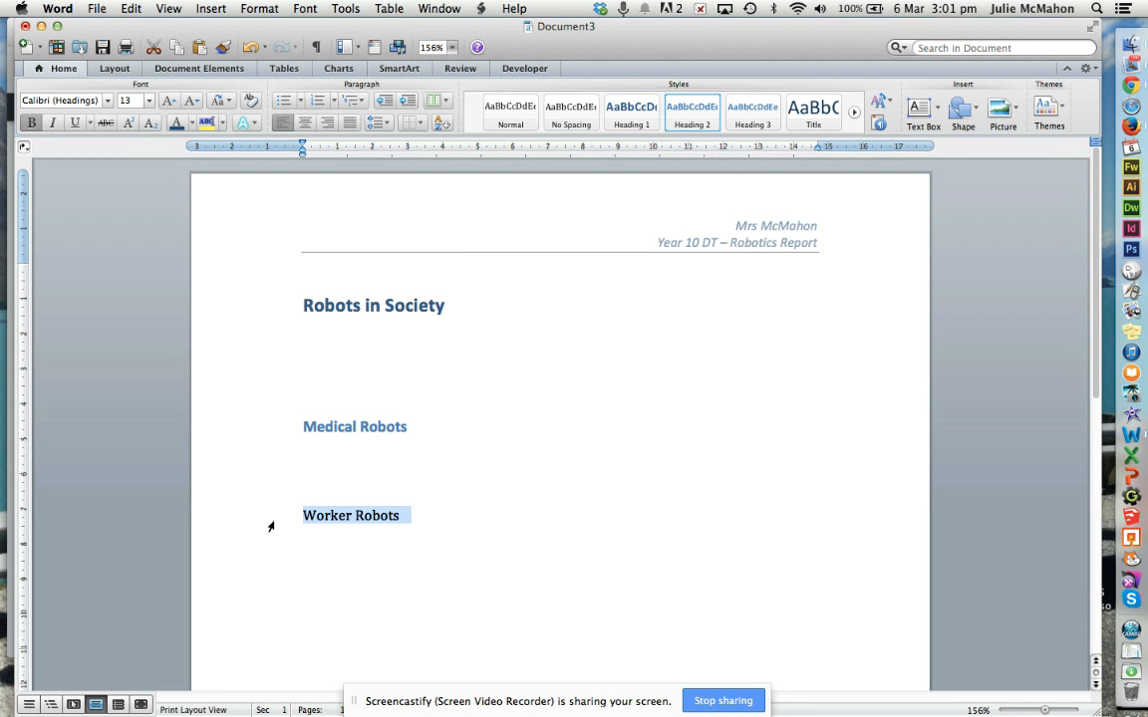
left_click(682, 119)
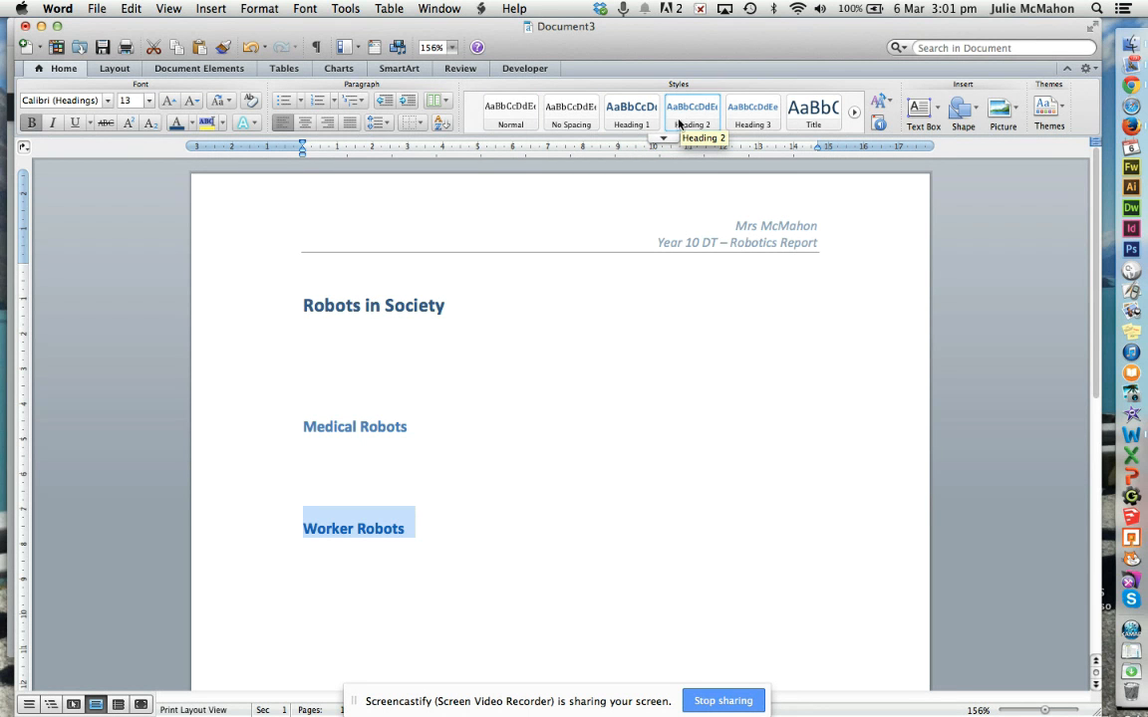
- Apply the Newsprint quick style set to the document
left_click(535, 354)
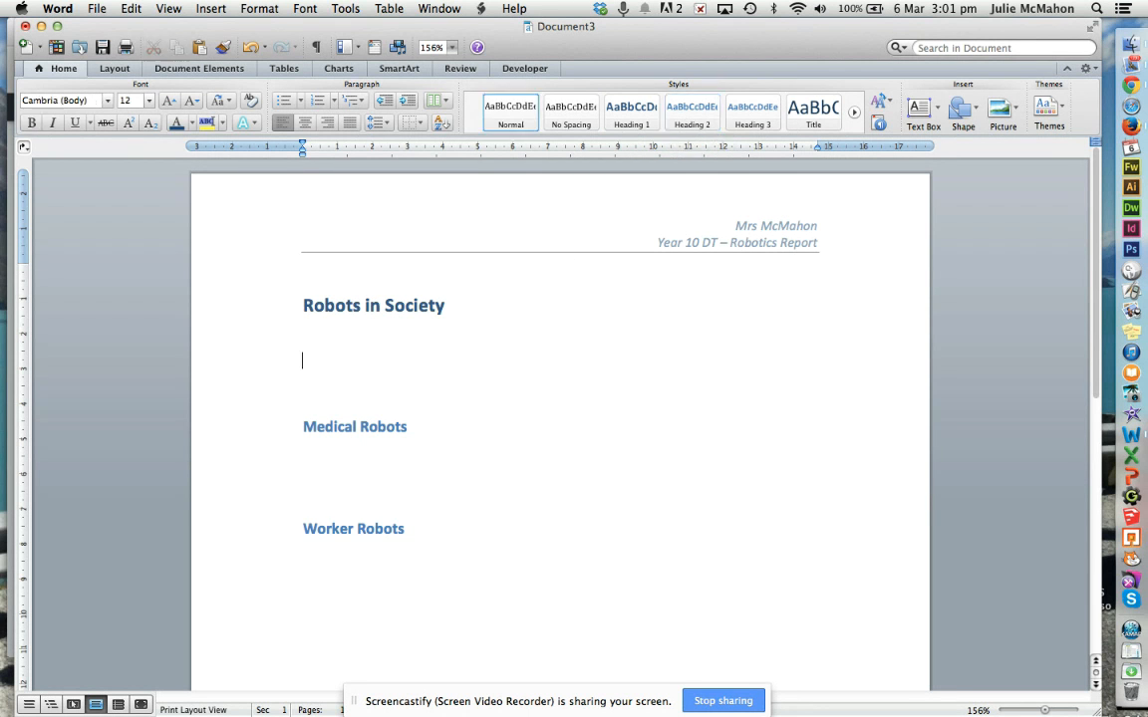
left_click(888, 104)
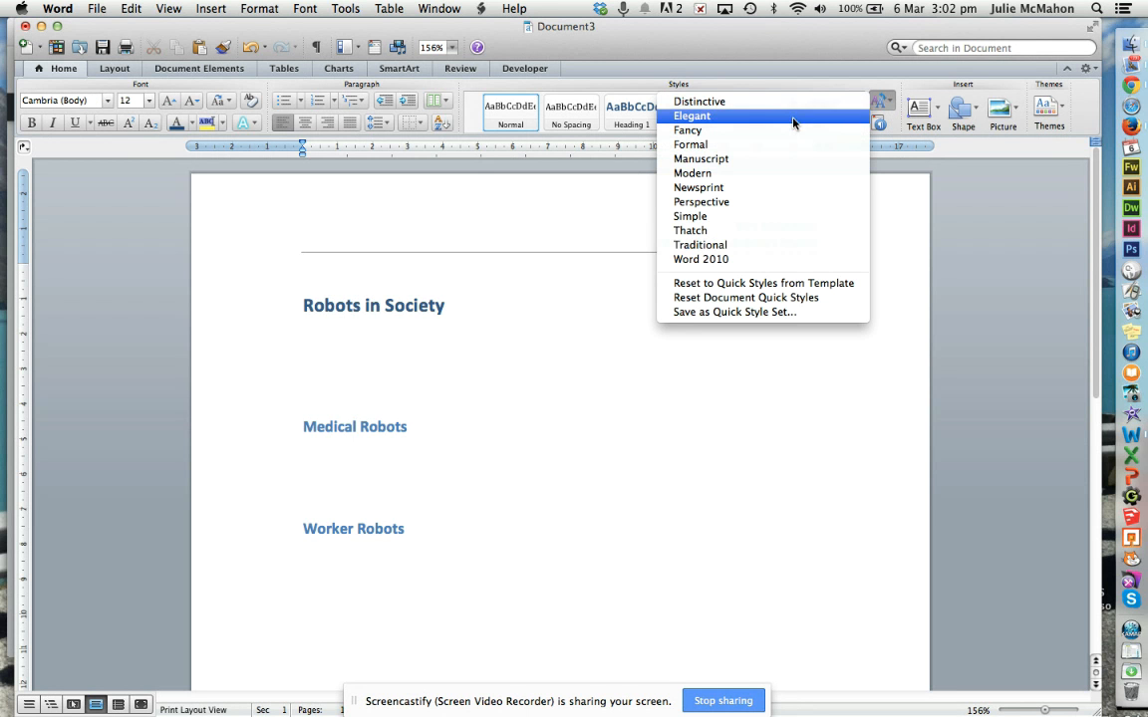
left_click(717, 189)
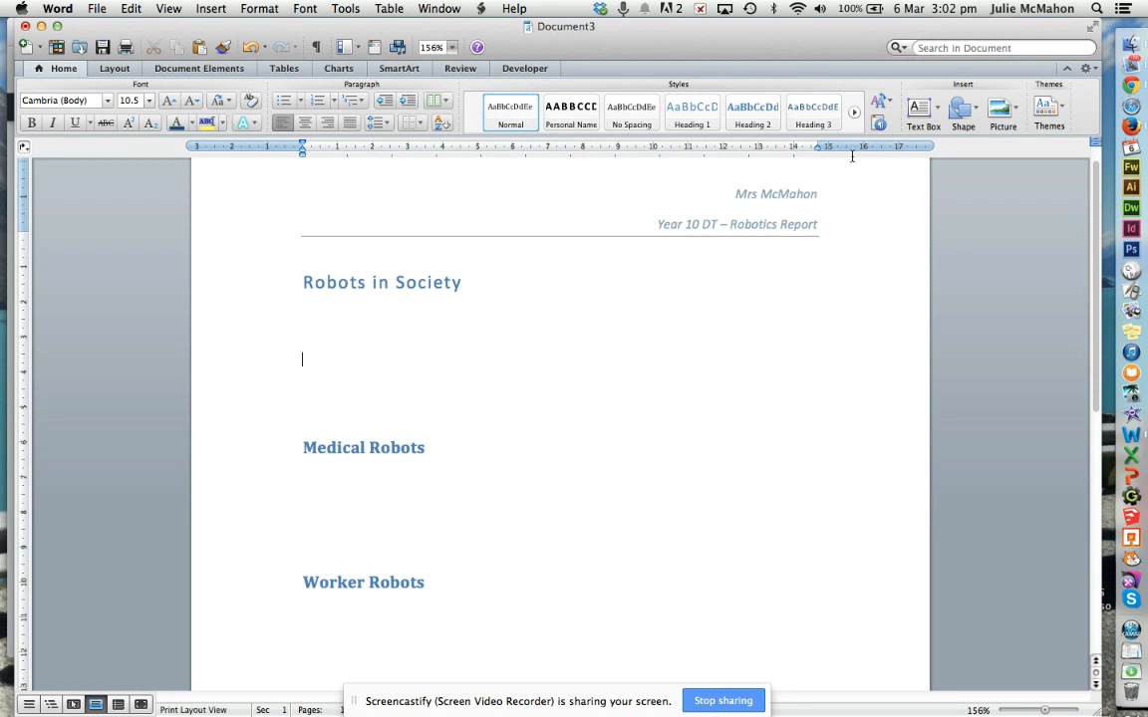
- Try out the Fancy quick style set and apply the Modern set to the document
left_click(890, 105)
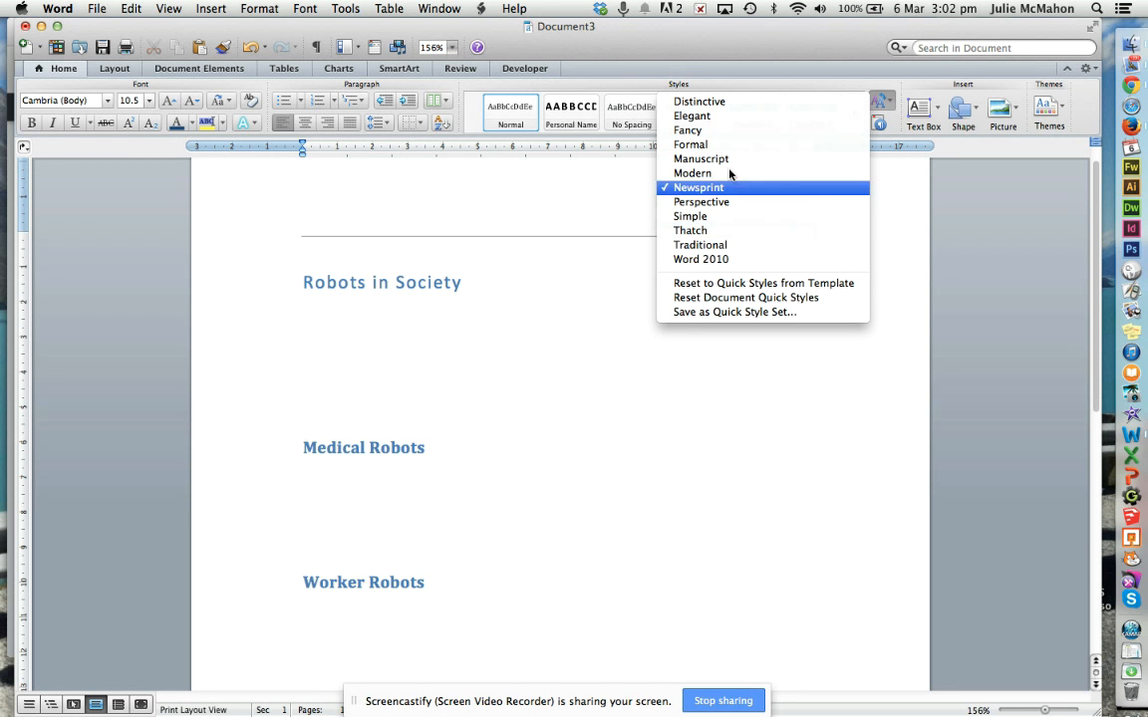
left_click(711, 133)
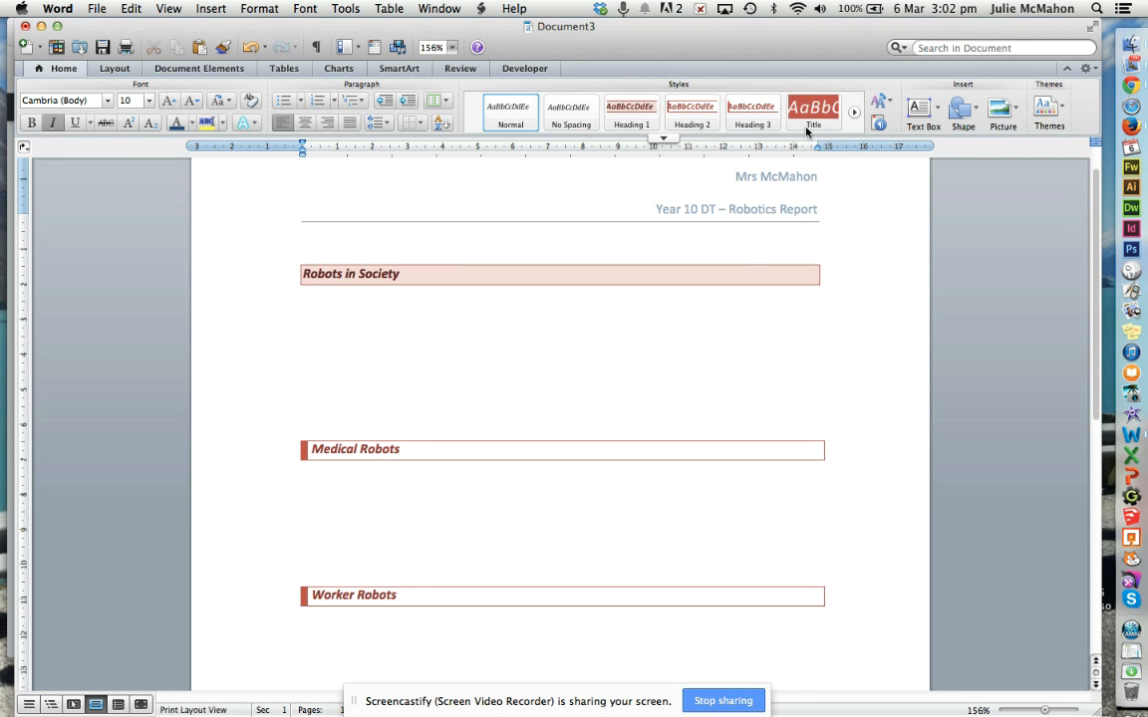
left_click(878, 103)
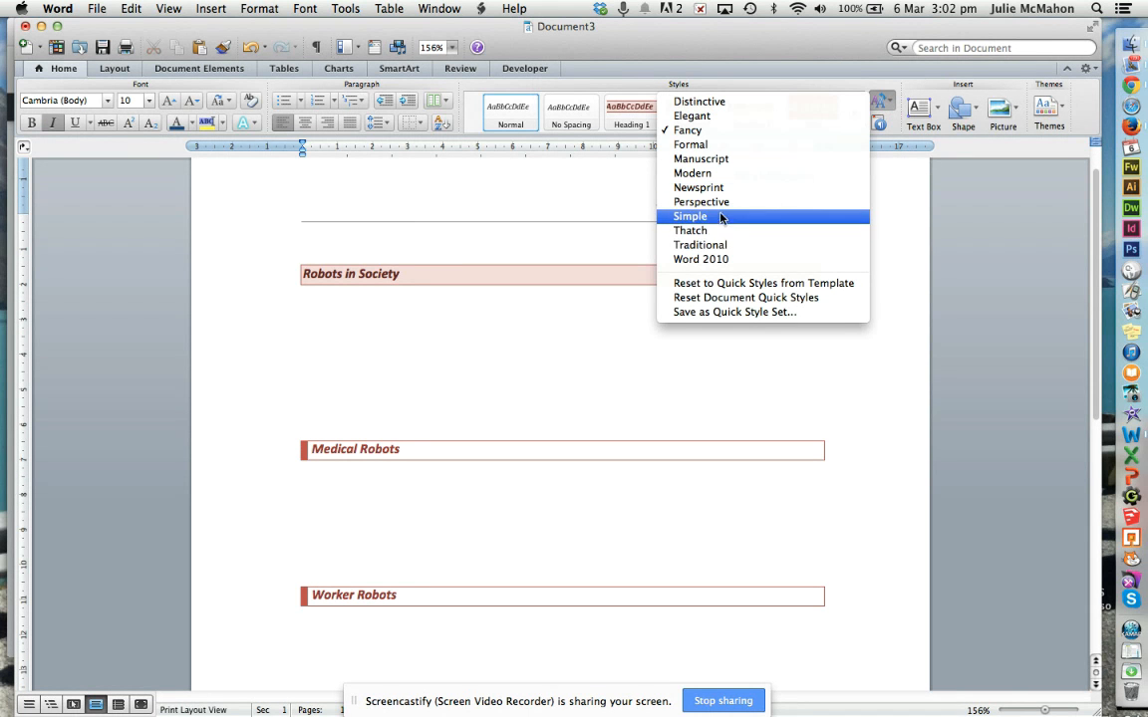
left_click(706, 177)
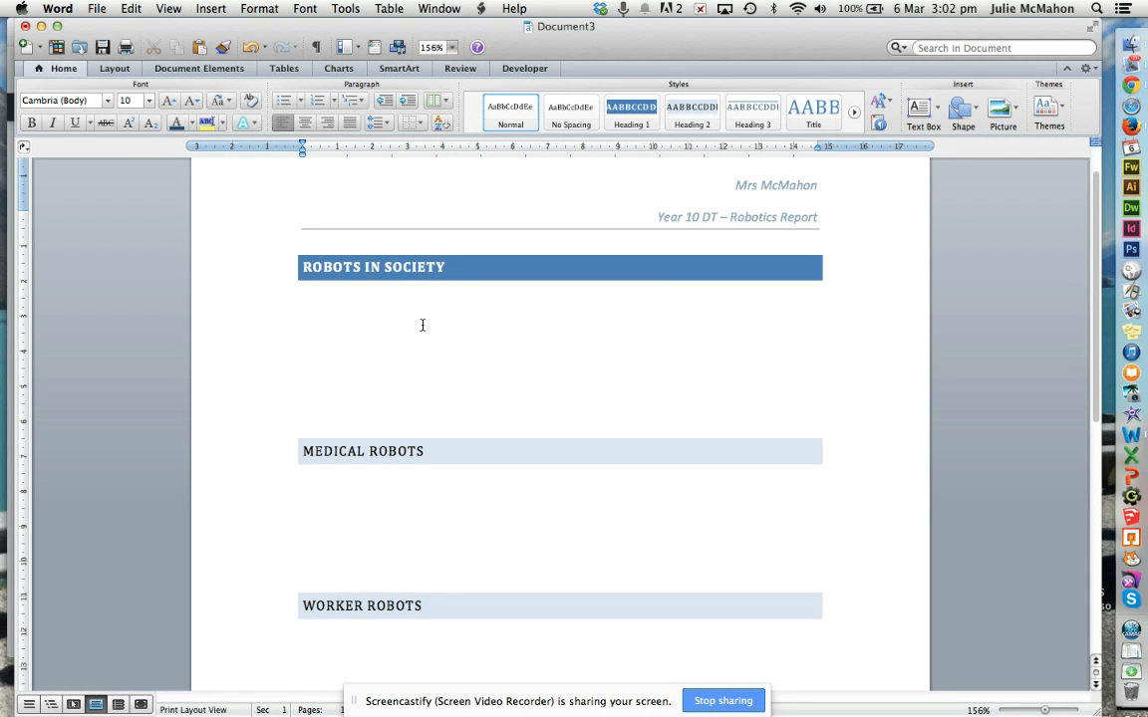
- Switch to Chrome and copy the summary paragraph below the headline of the Guardian article "The robots are coming"
left_click(433, 329)
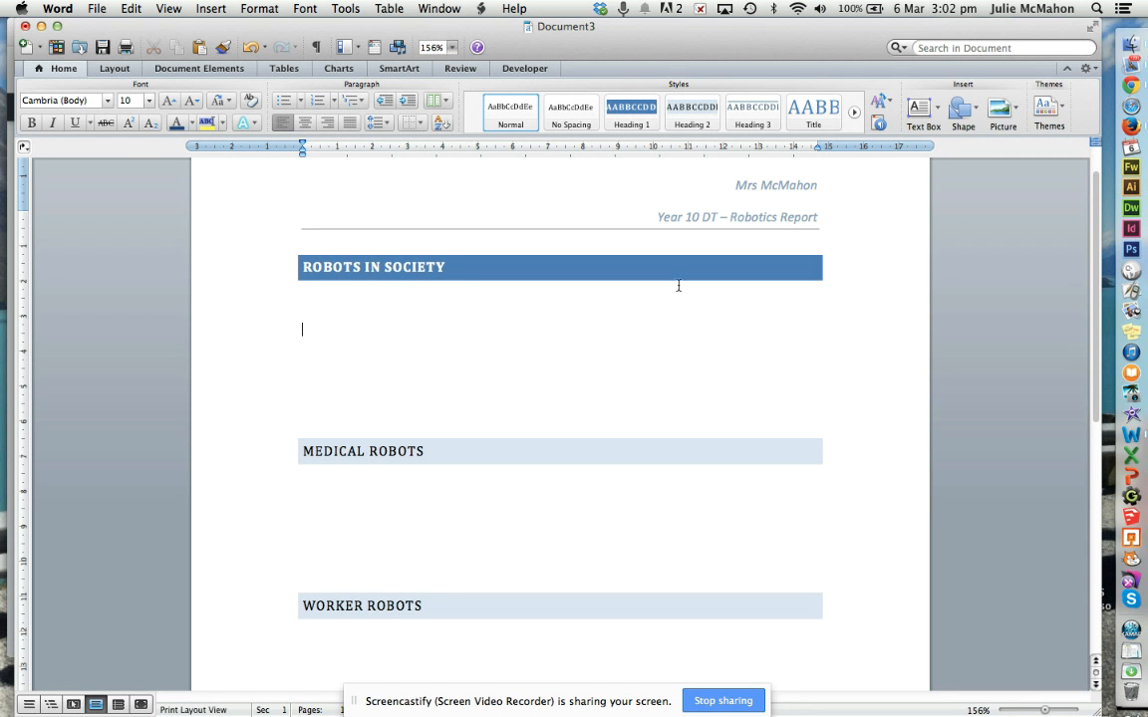
left_click(1132, 85)
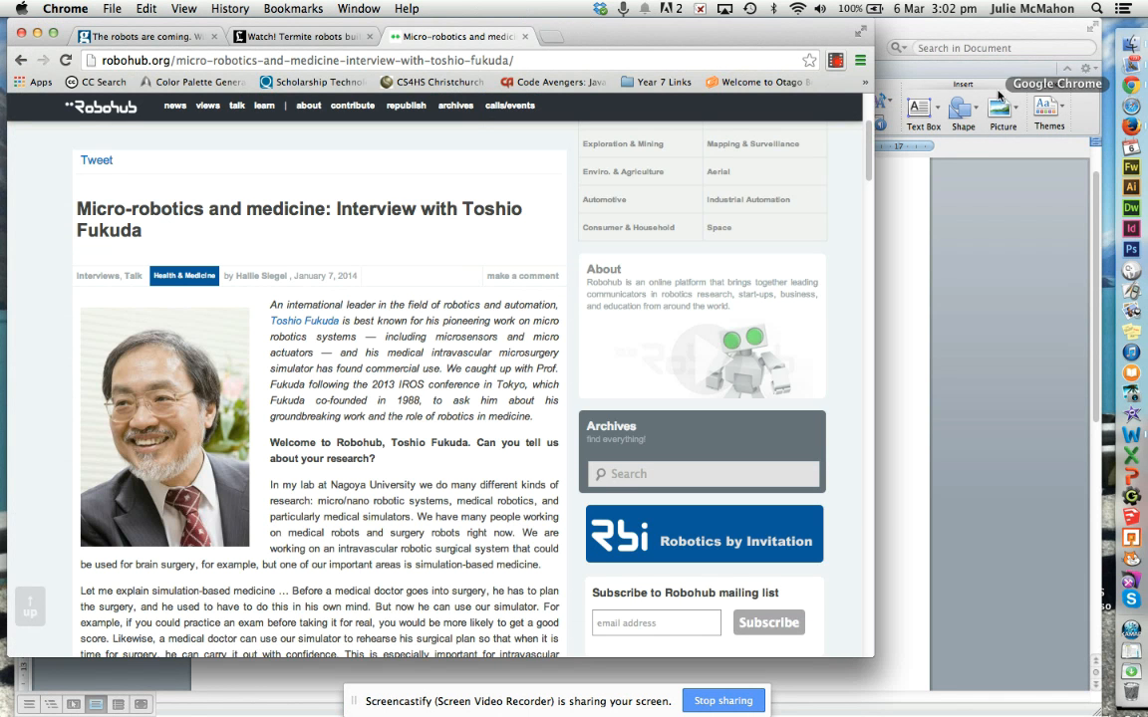
left_click_drag(635, 38, 680, 38)
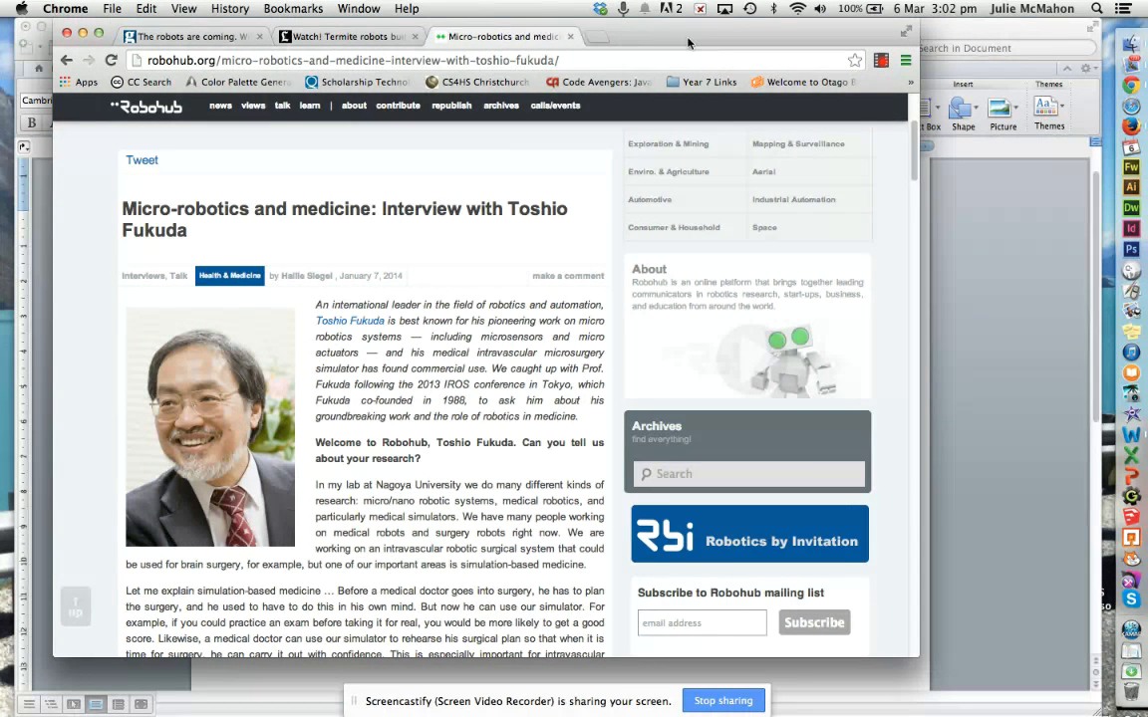
left_click(210, 38)
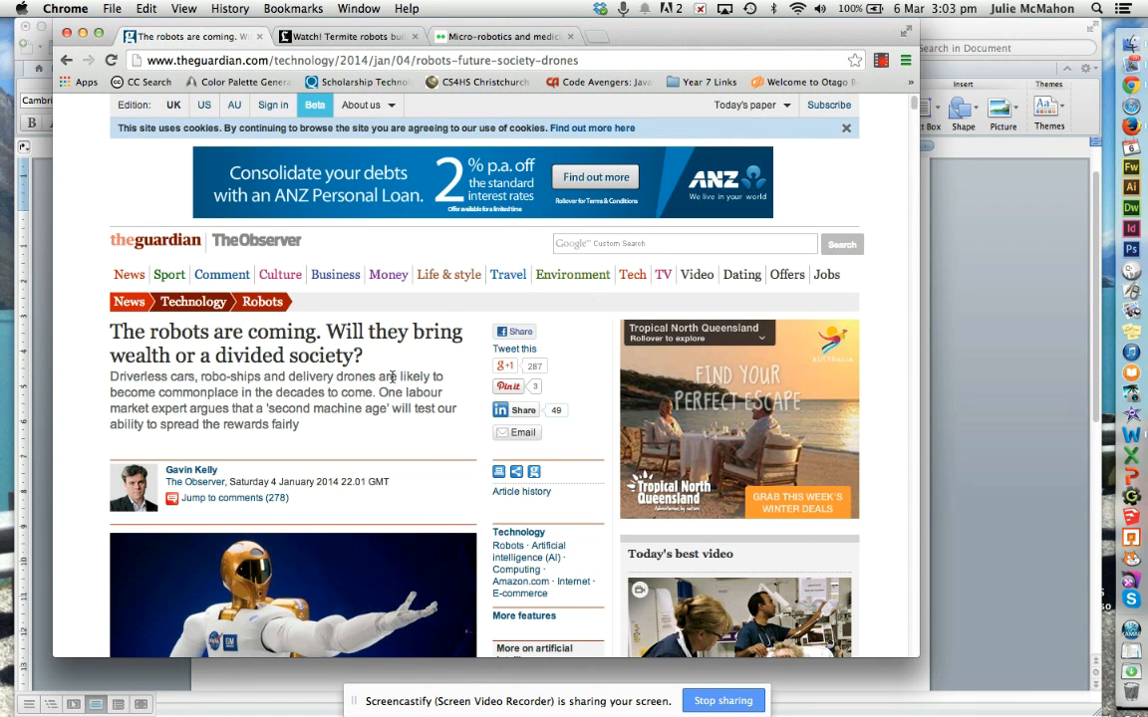
scroll(397, 356, "down", 3)
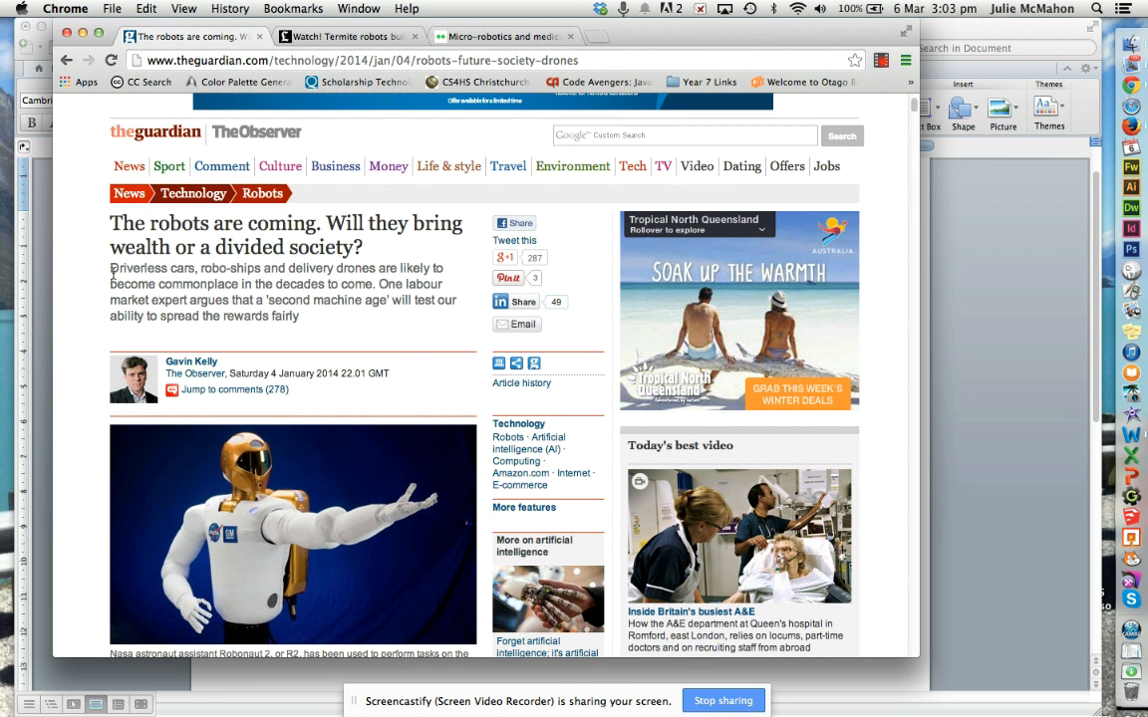
left_click_drag(112, 272, 307, 317)
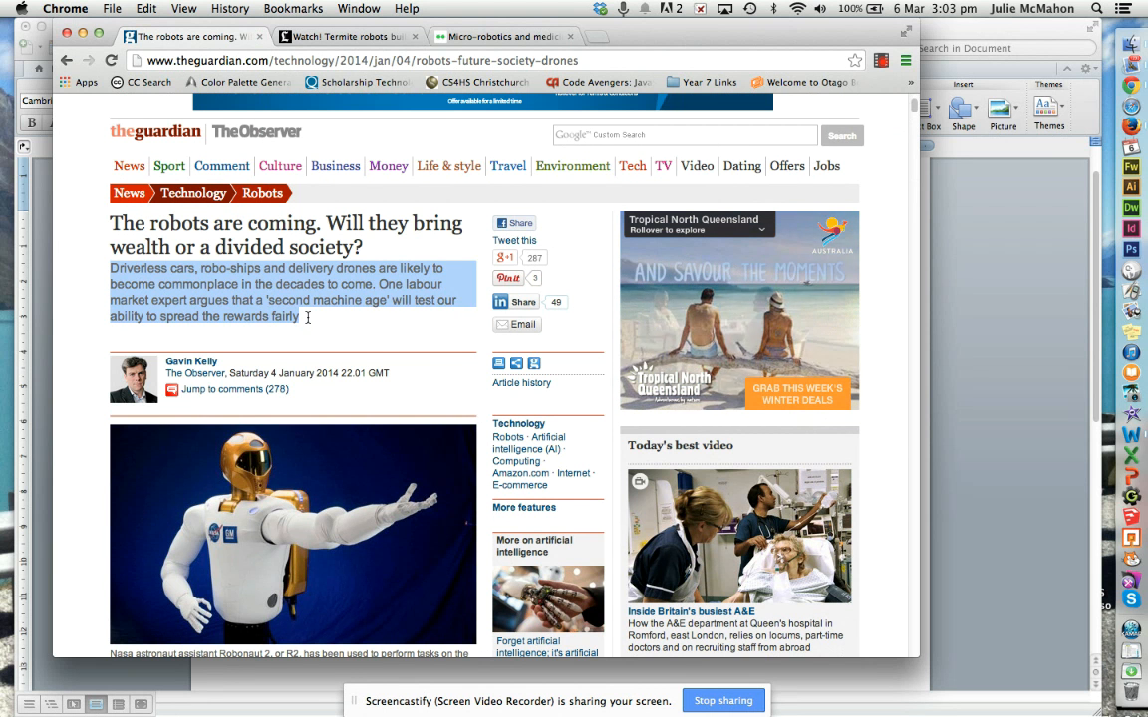
right_click(258, 294)
left_click(286, 301)
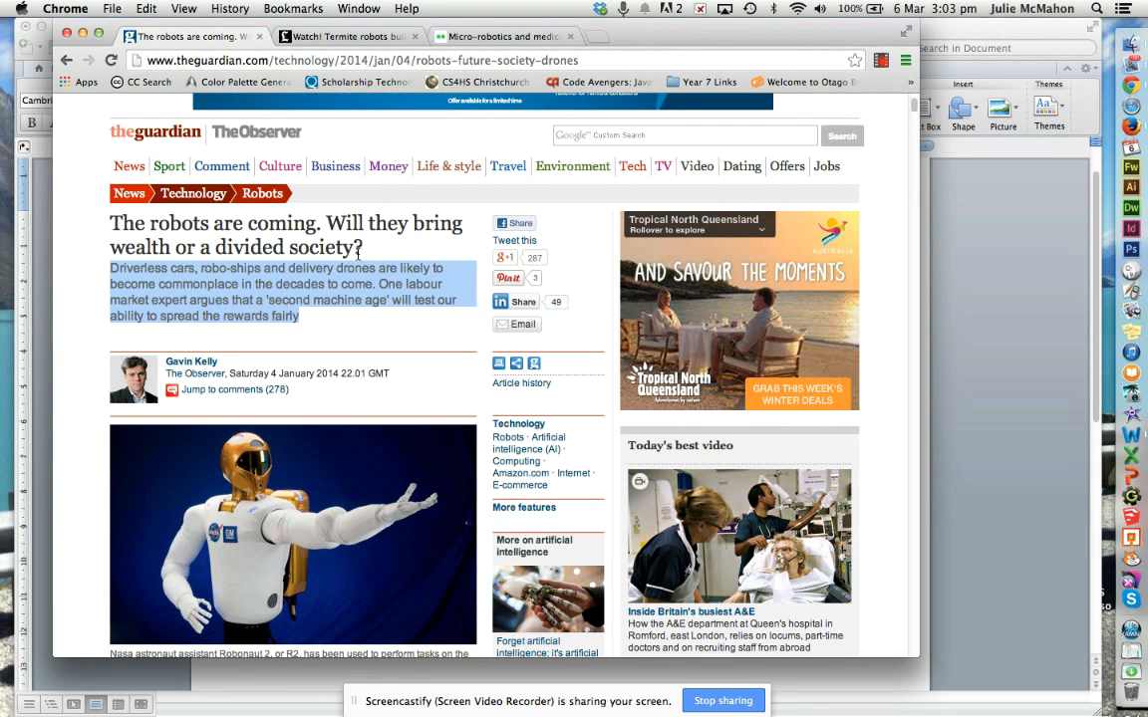
- Return to Word and paste the copied paragraph as unformatted text below the "Robots in Society" heading
left_click(1029, 33)
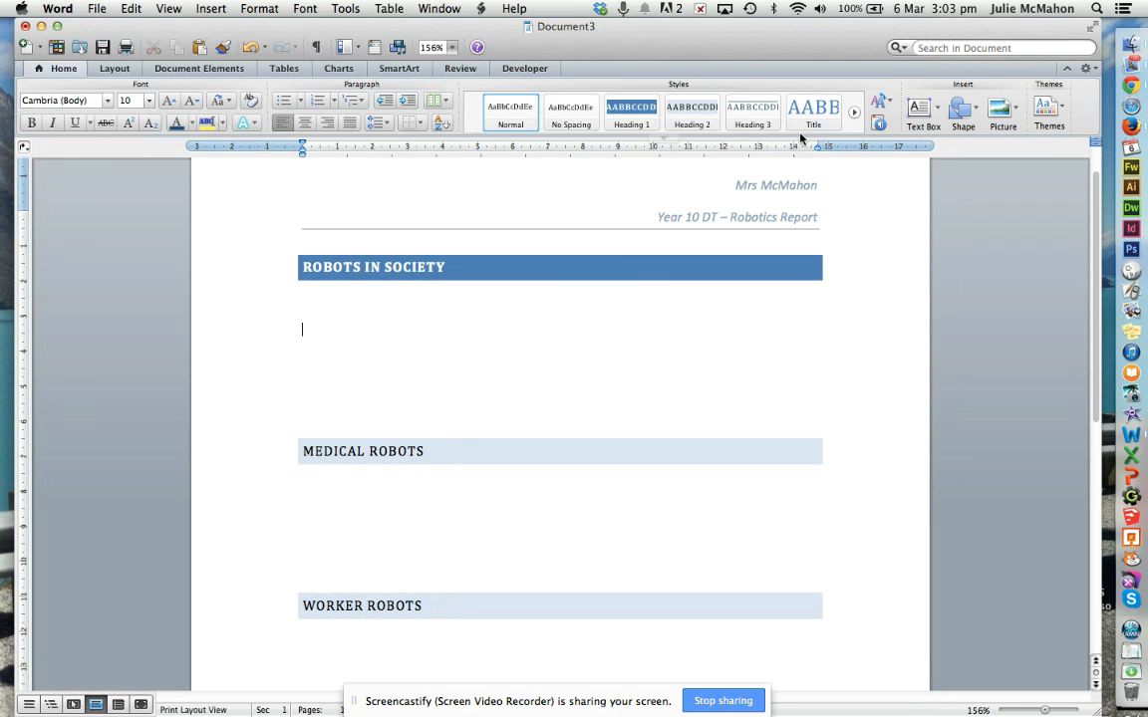
right_click(304, 330)
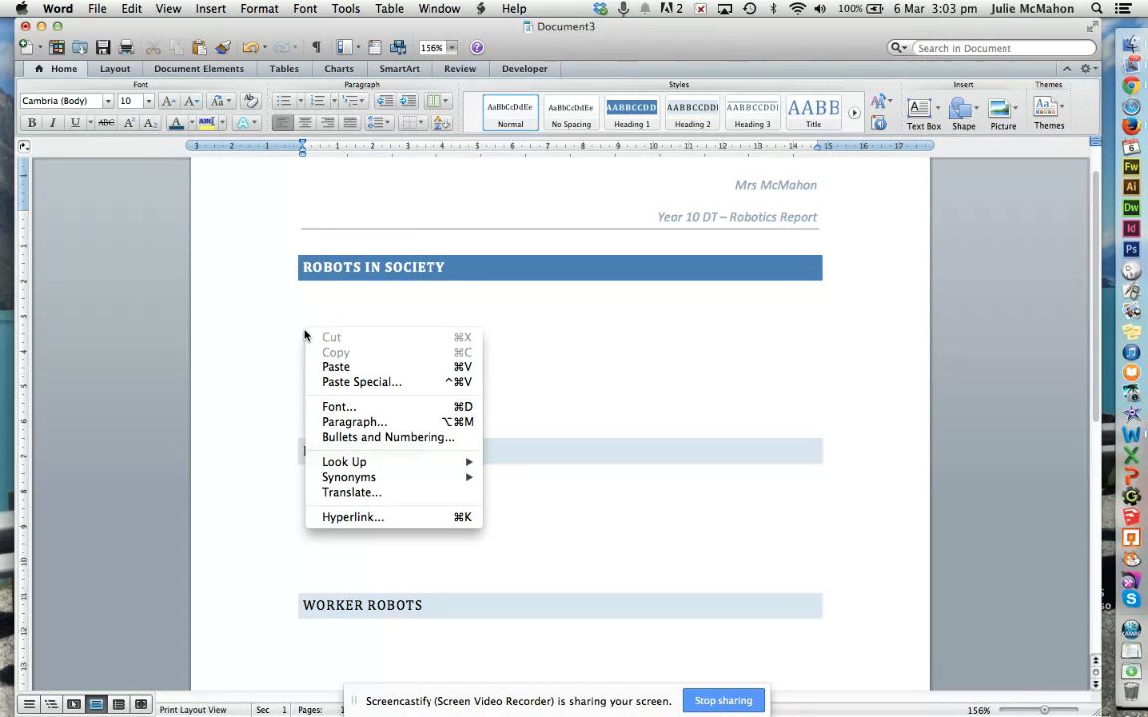
left_click(347, 384)
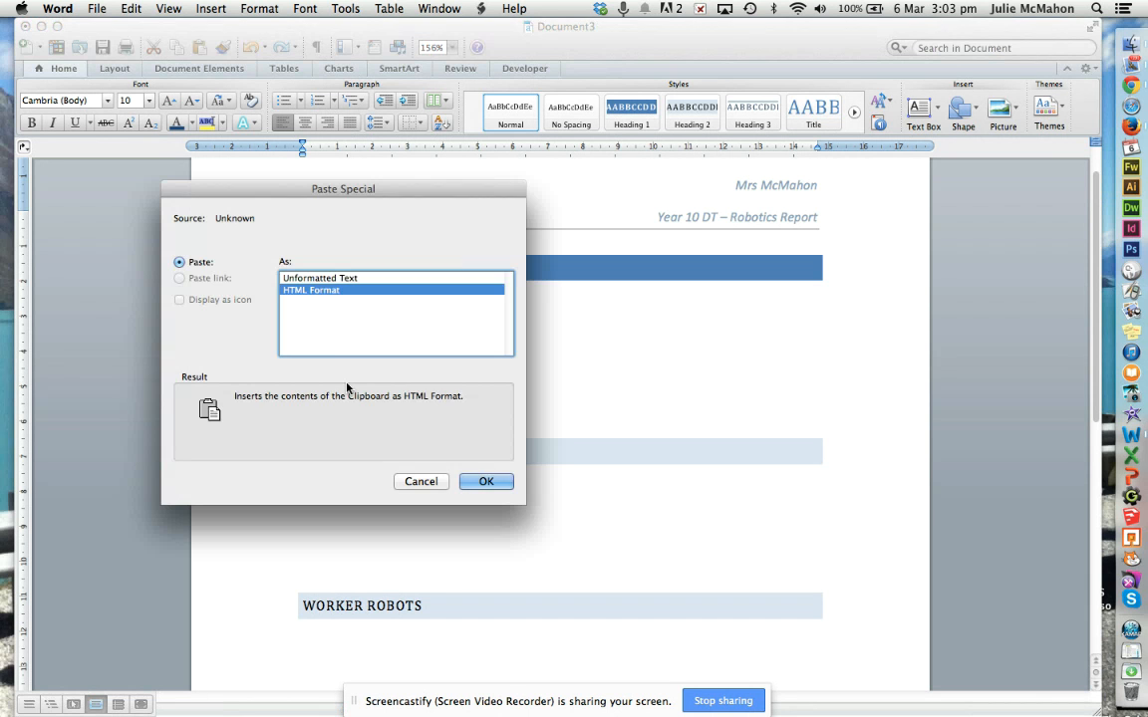
left_click(325, 280)
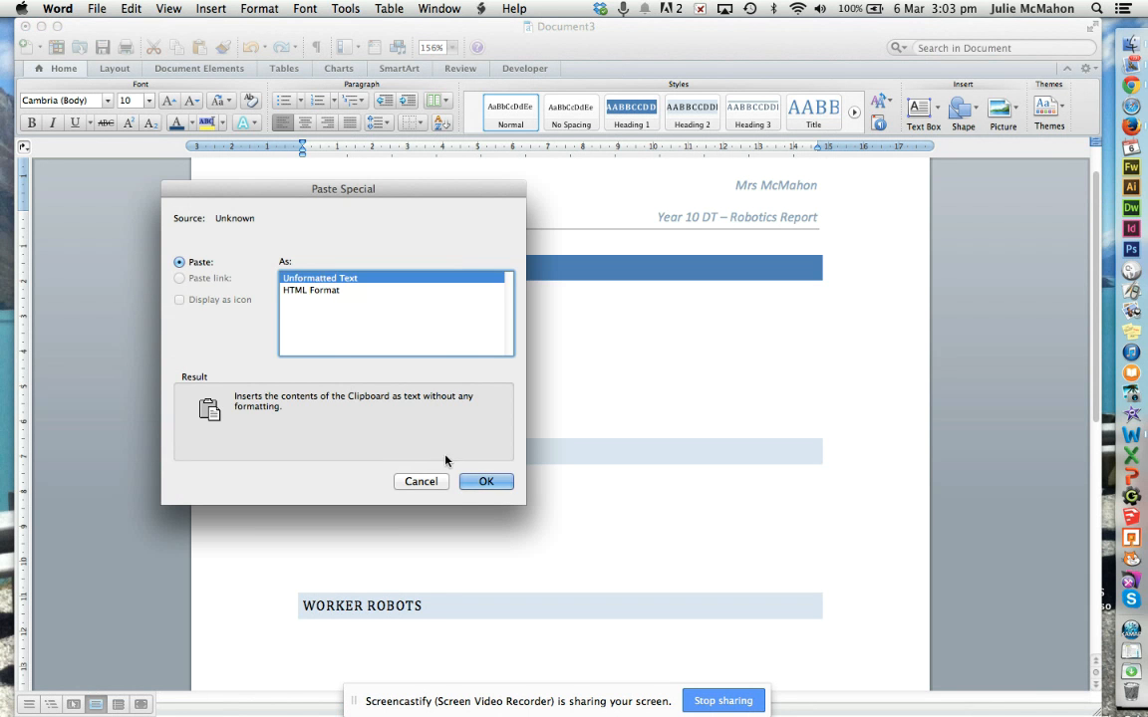
left_click(485, 481)
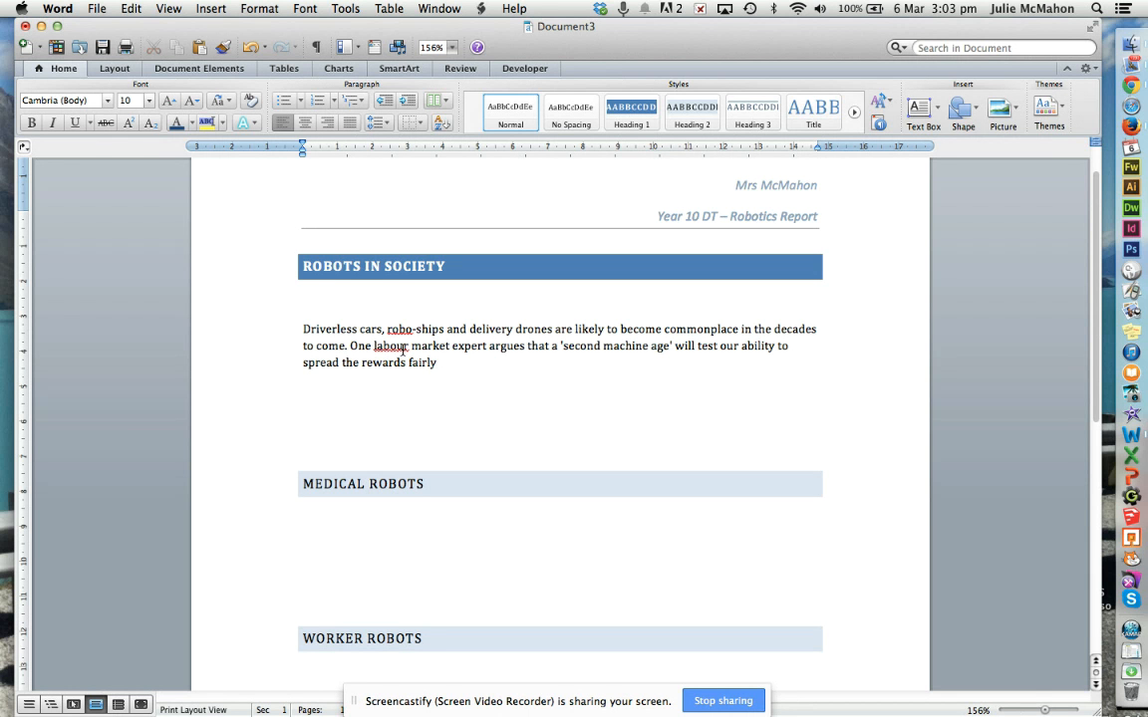
- End the pasted paragraph with a full stop and enclose it in double quotation marks
type(".")
left_click(302, 328)
type("\"")
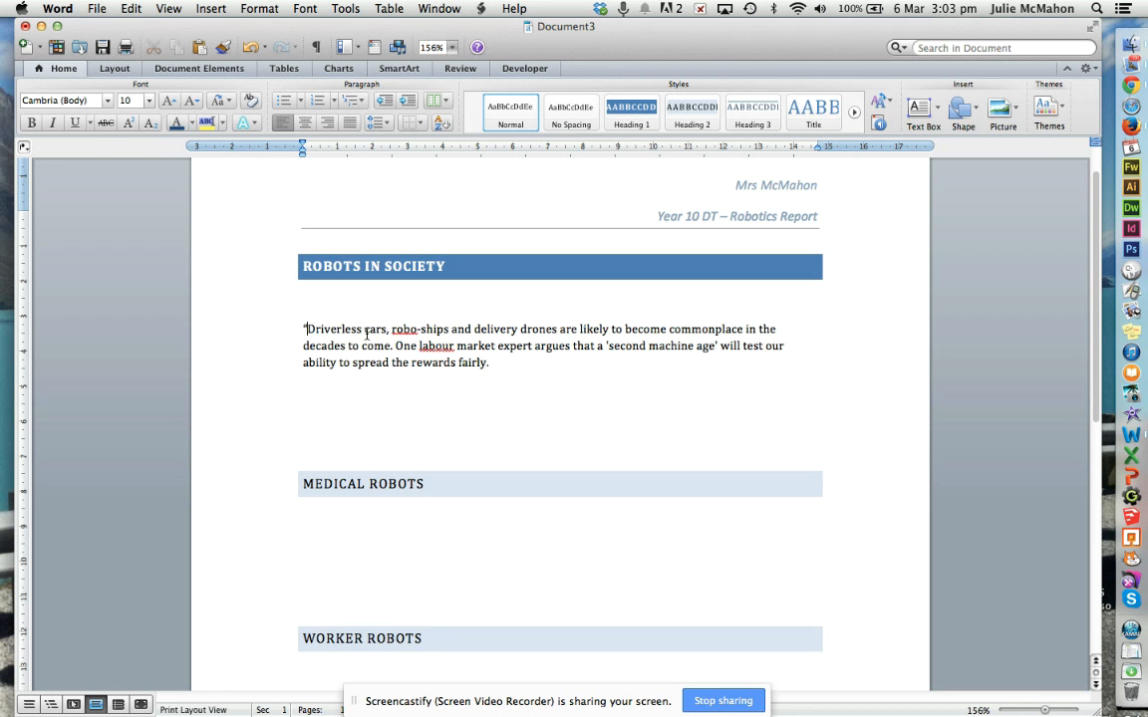
left_click(491, 364)
- Apply the Quote style to the quoted paragraph under "Robots in Society"
left_click_drag(301, 326, 491, 359)
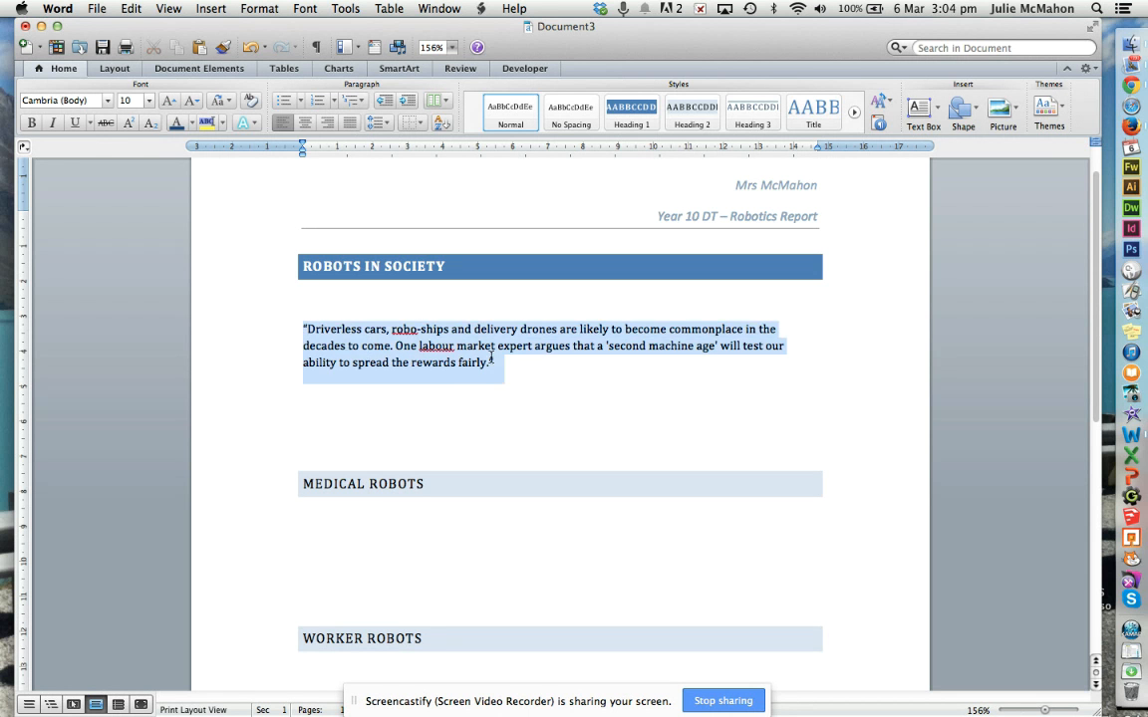
left_click(854, 114)
left_click(821, 121)
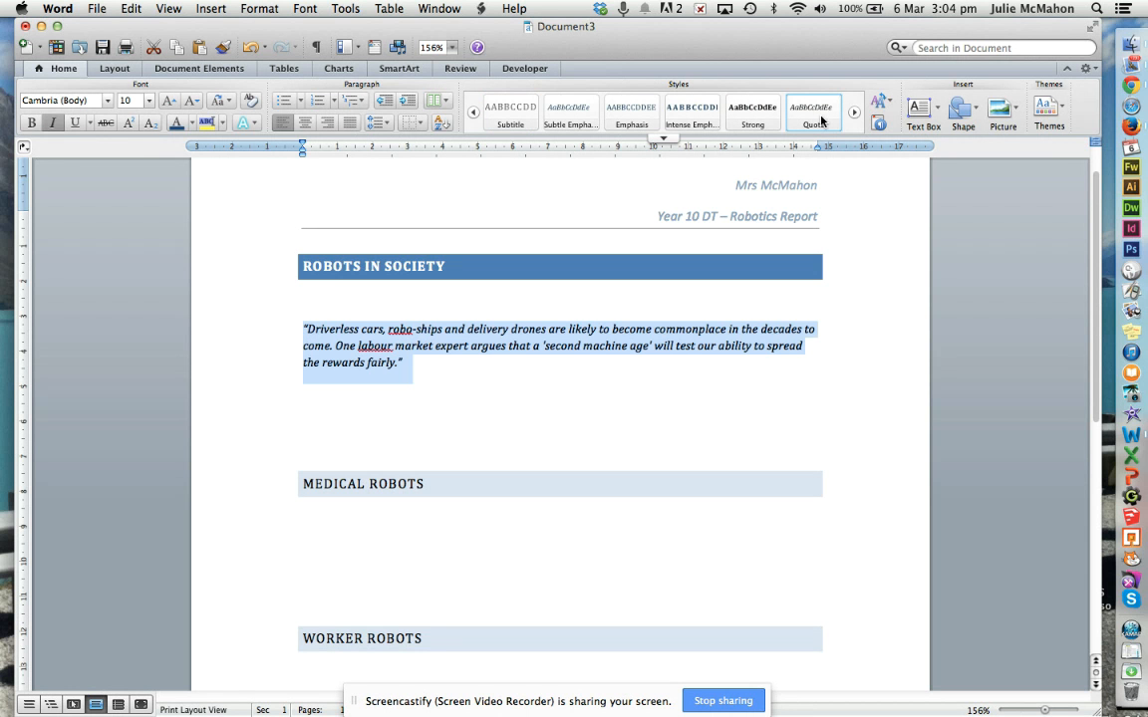
- With the cursor at the end of the quotation, keep APA as the reference style and start a new citation source
left_click(407, 367)
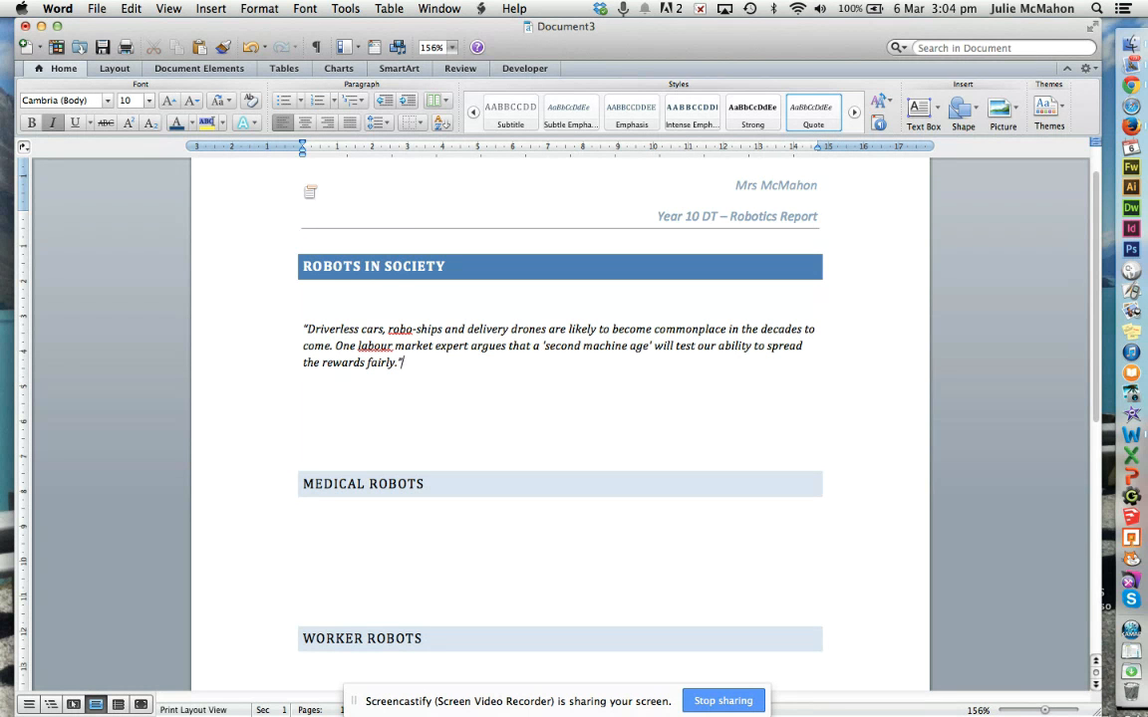
left_click(229, 69)
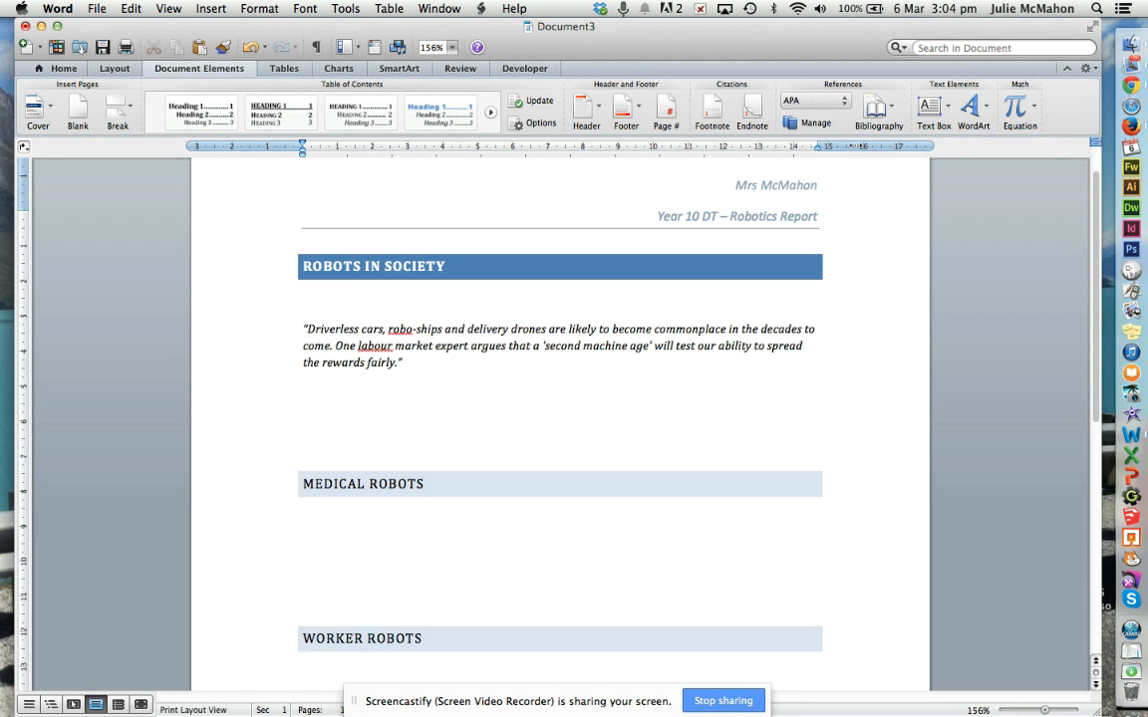
left_click(844, 103)
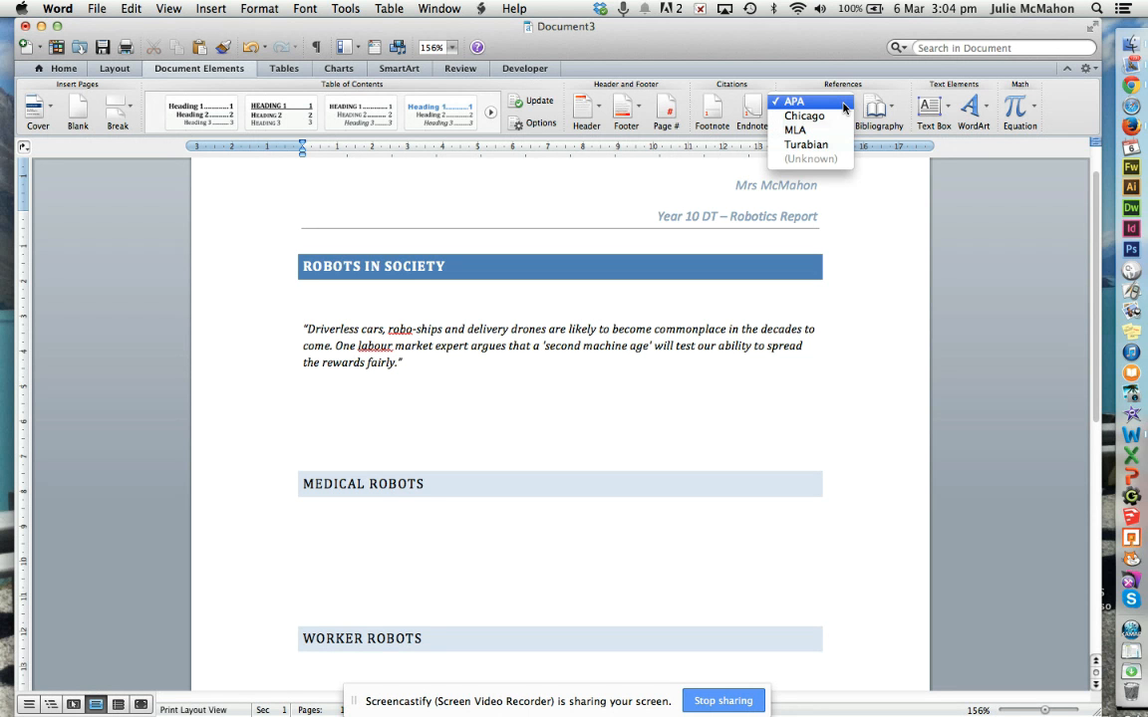
left_click(844, 103)
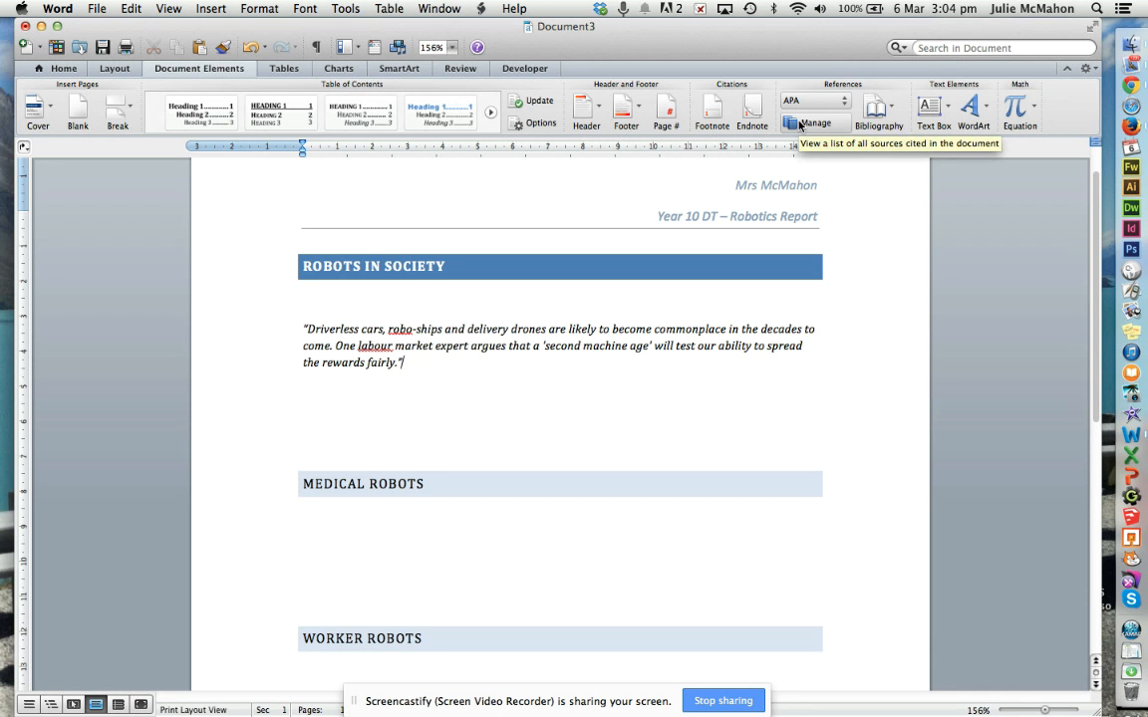
left_click(800, 124)
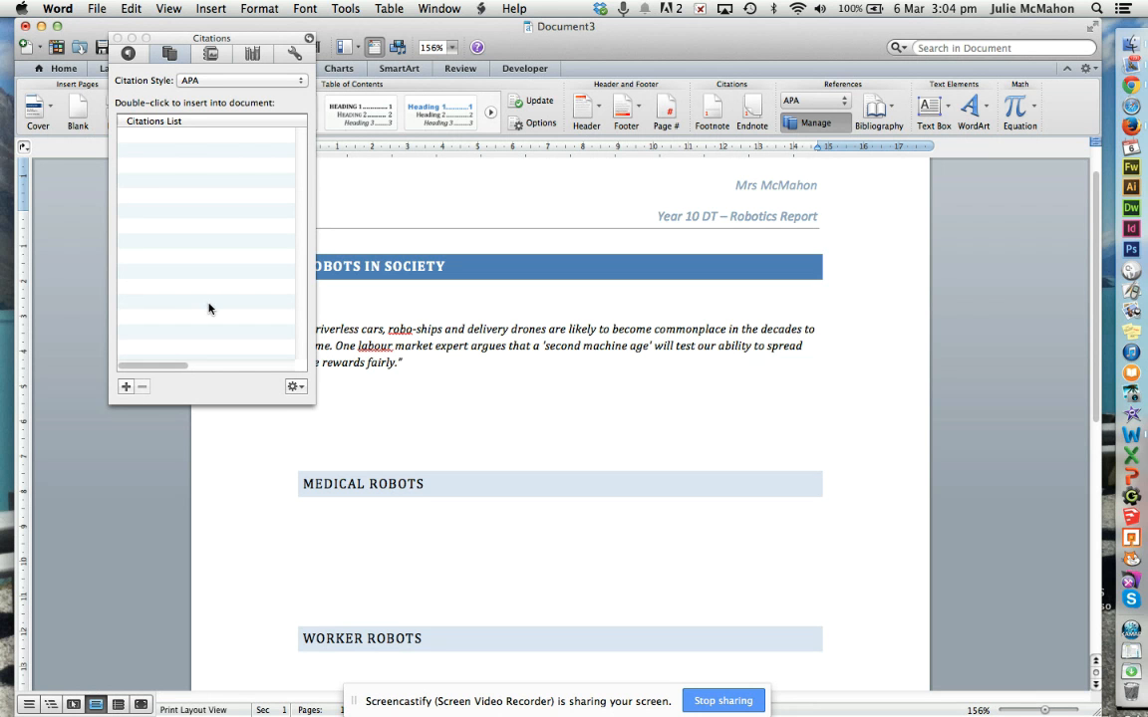
left_click(125, 386)
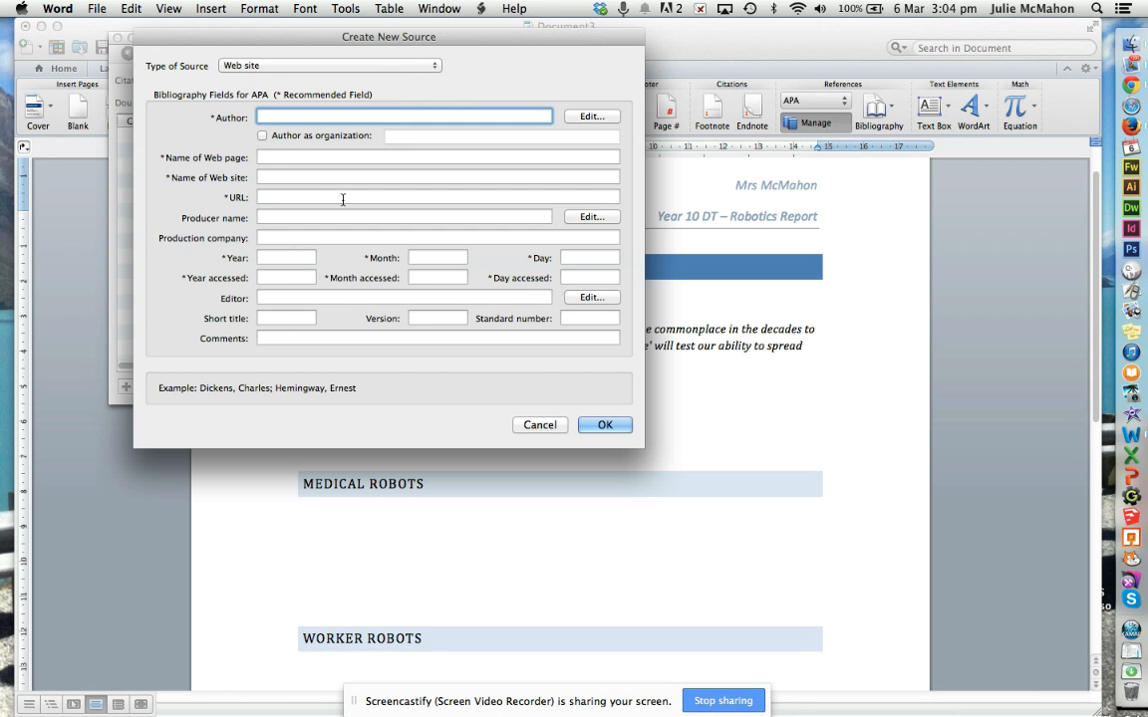
left_click_drag(399, 46, 608, 63)
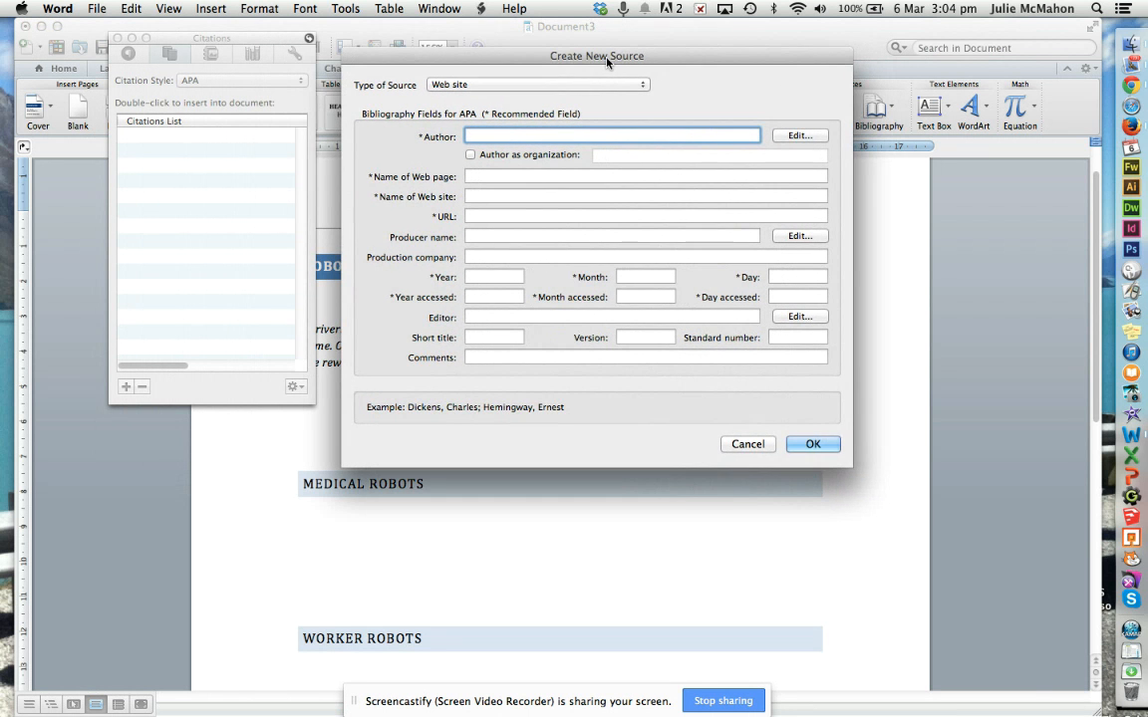
- Compare the bibliography fields for the Book, Article in a journal and Sound recording source types, and return the type to Web site
left_click(471, 87)
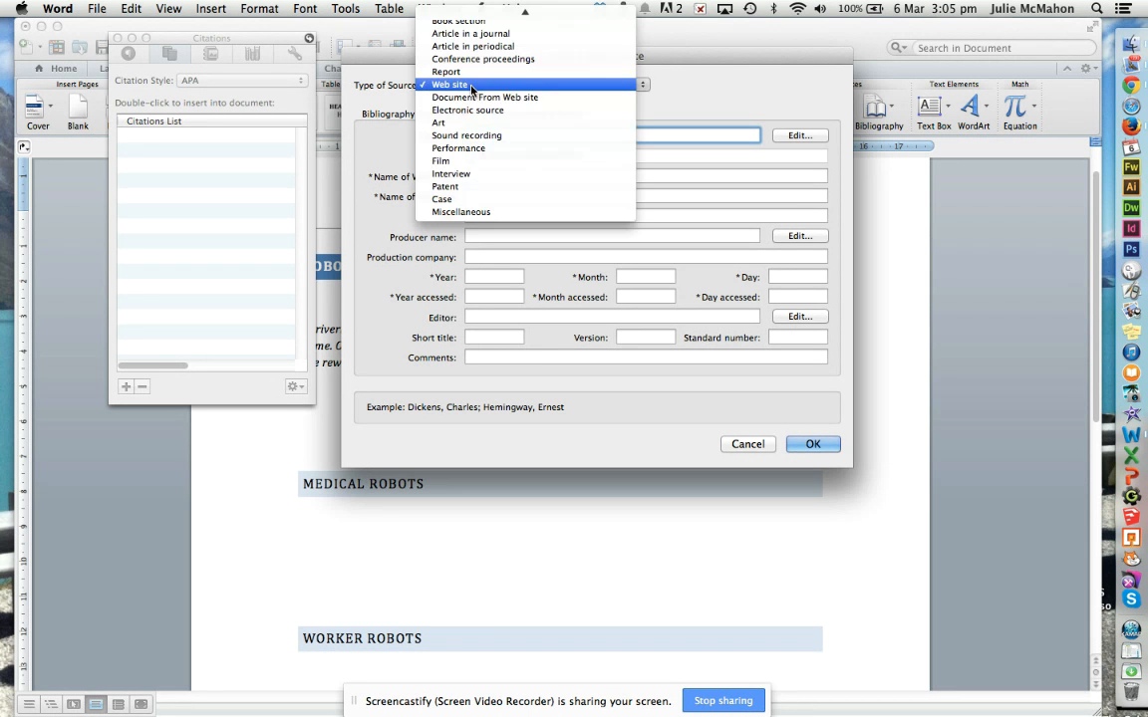
left_click(497, 15)
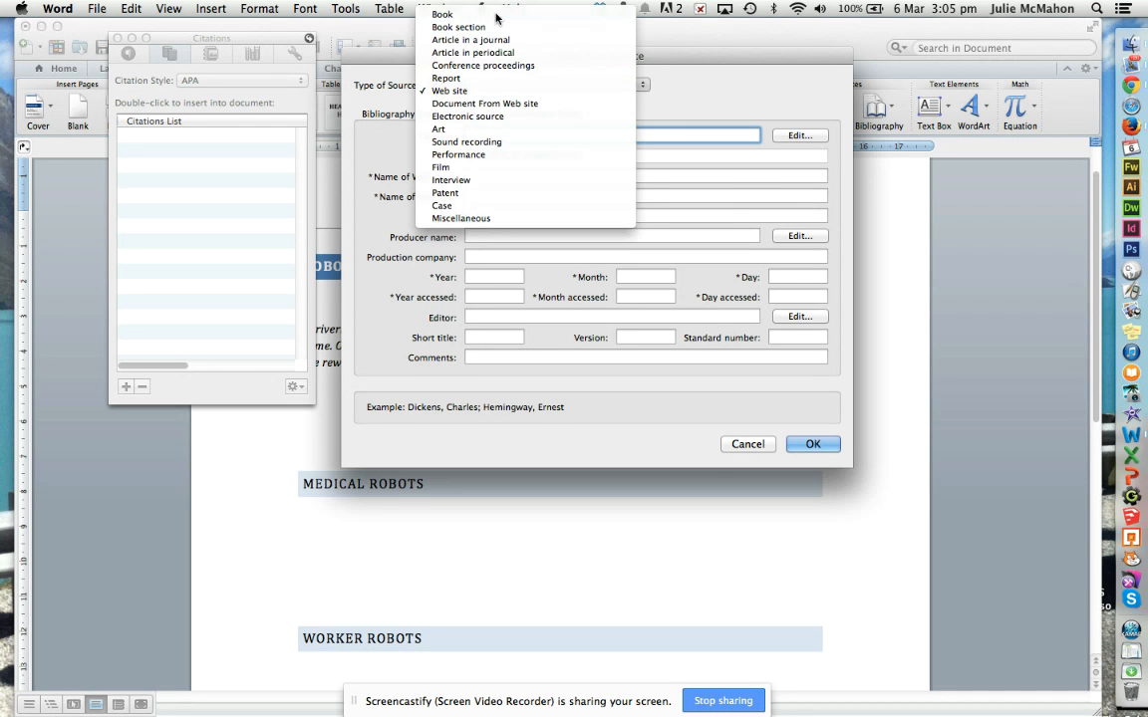
left_click(493, 84)
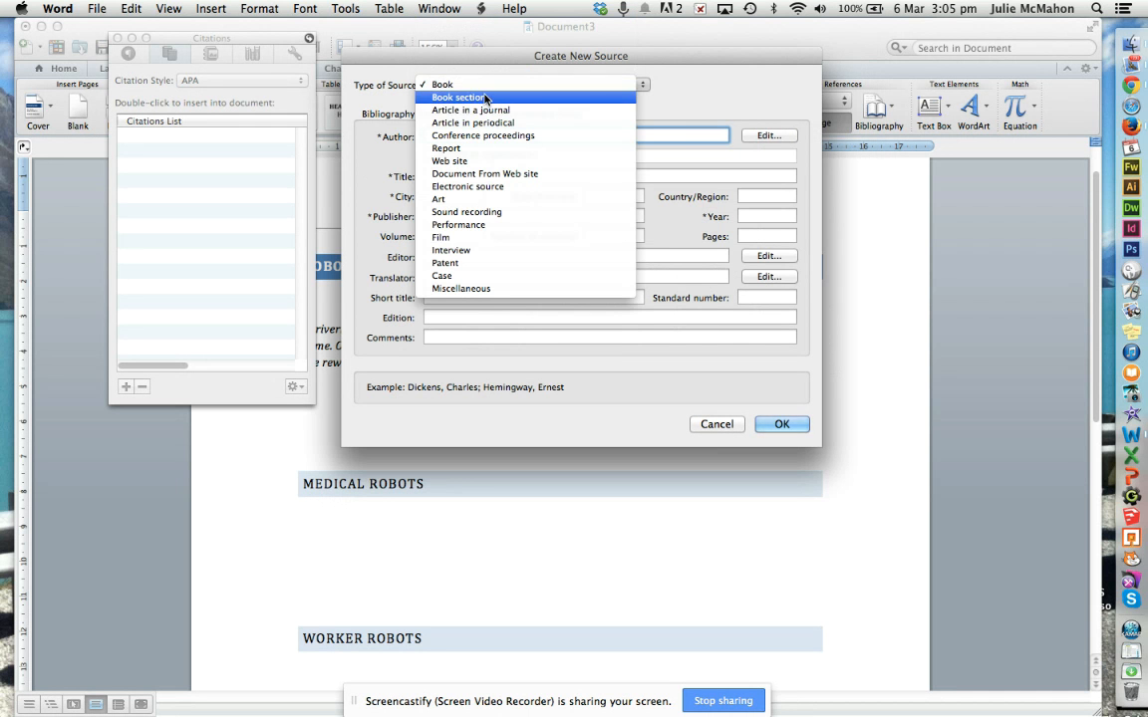
left_click(486, 110)
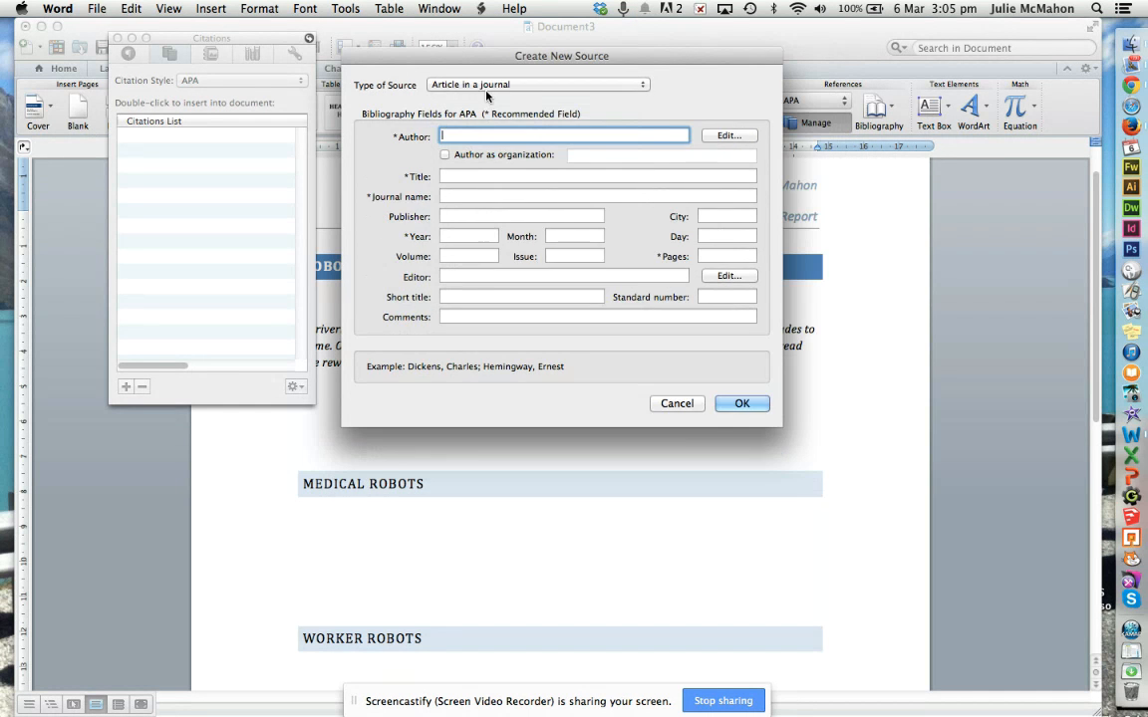
left_click(486, 89)
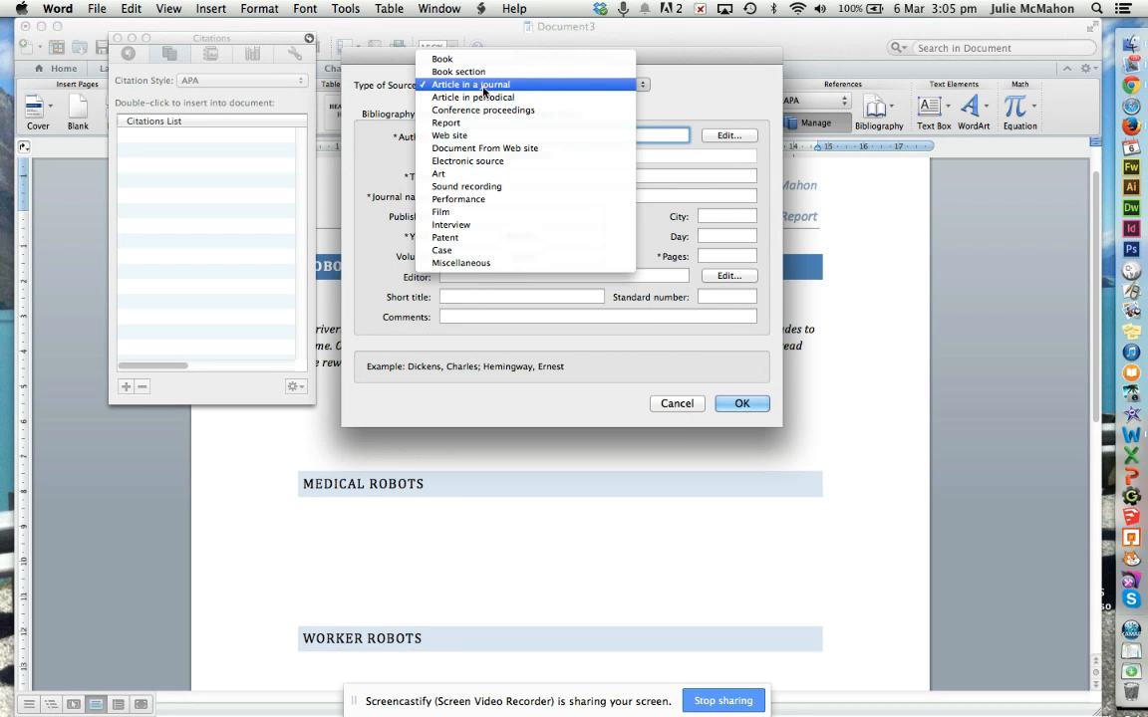
left_click(494, 187)
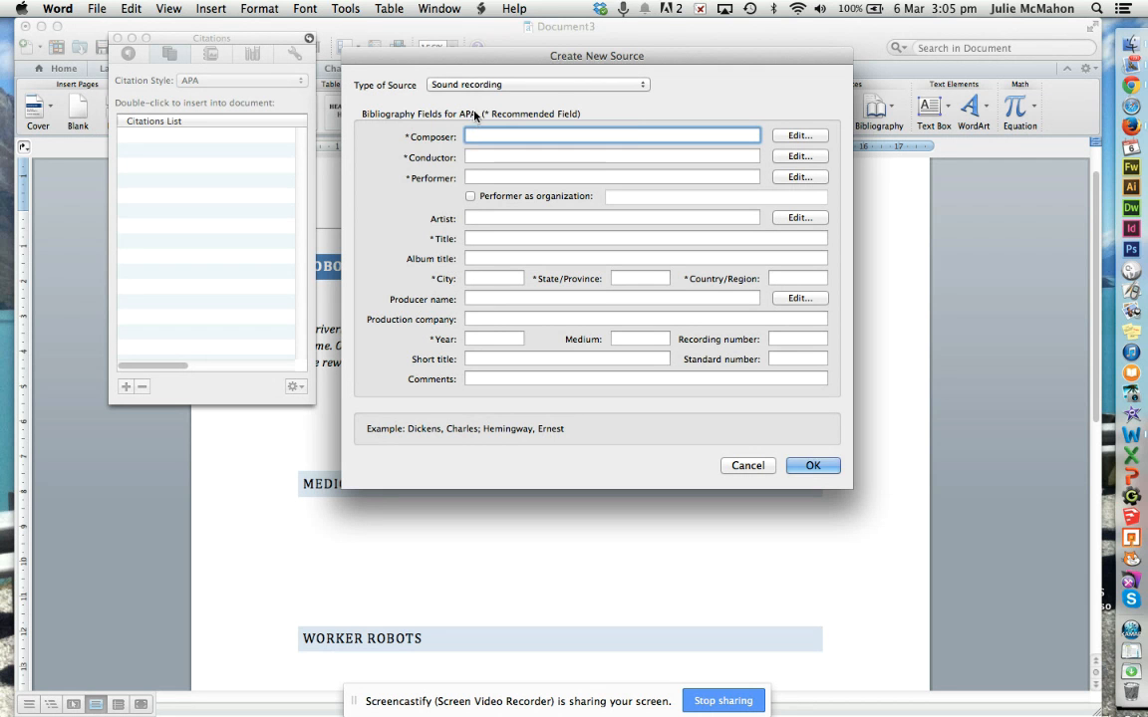
left_click(432, 84)
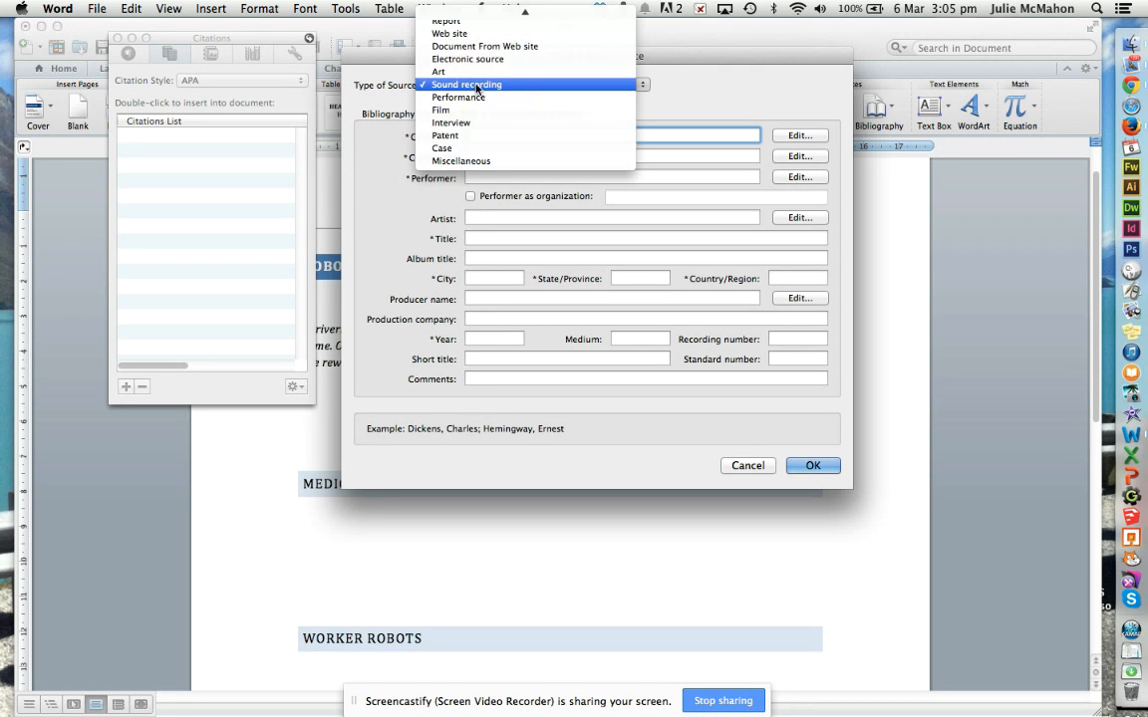
left_click(485, 36)
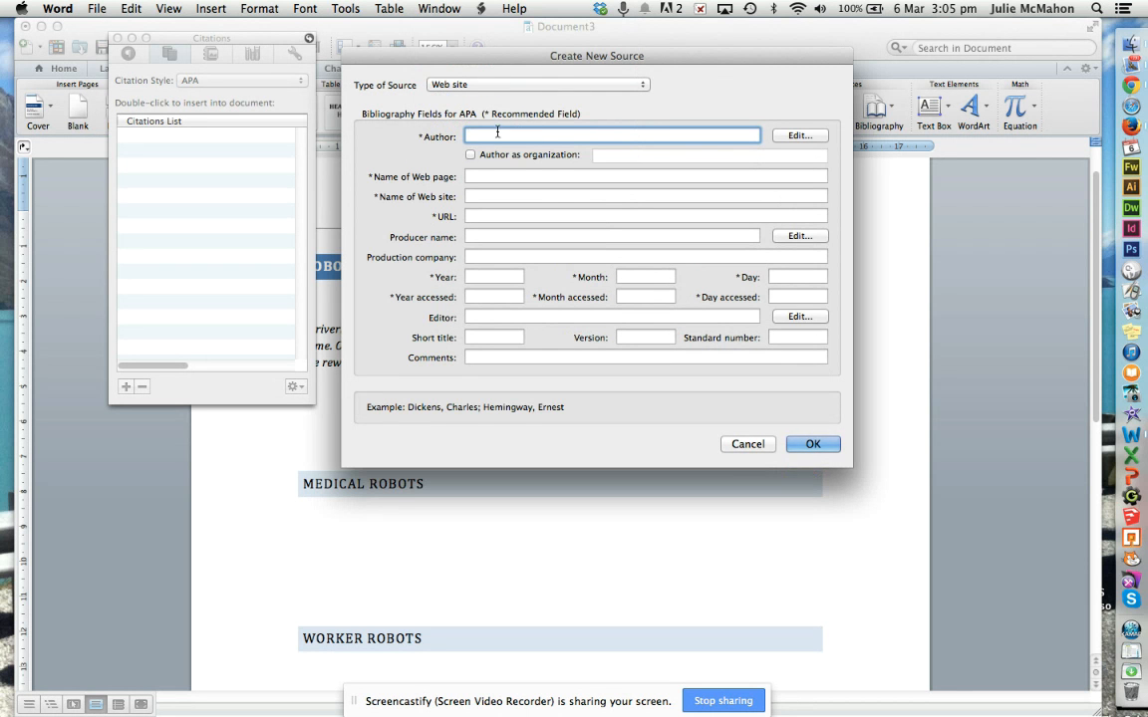
left_click_drag(617, 60, 619, 60)
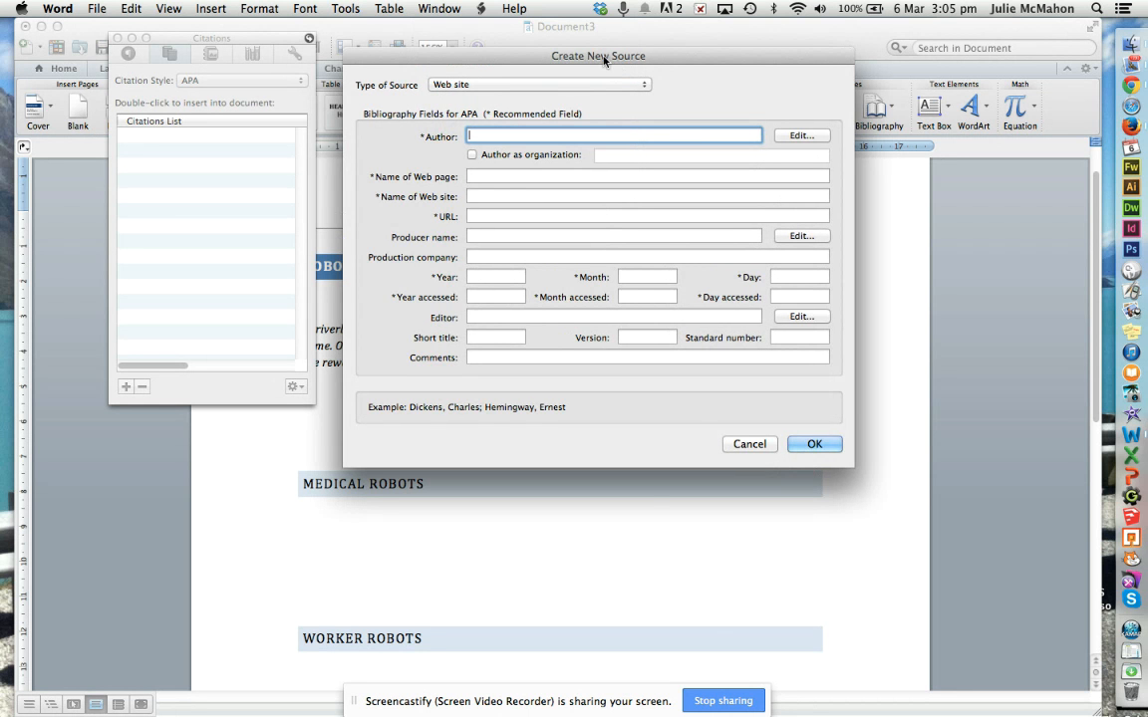
- Copy the author's name from the Guardian article in Chrome into the new source's Author field, leaving Author as organization unticked
left_click(1132, 86)
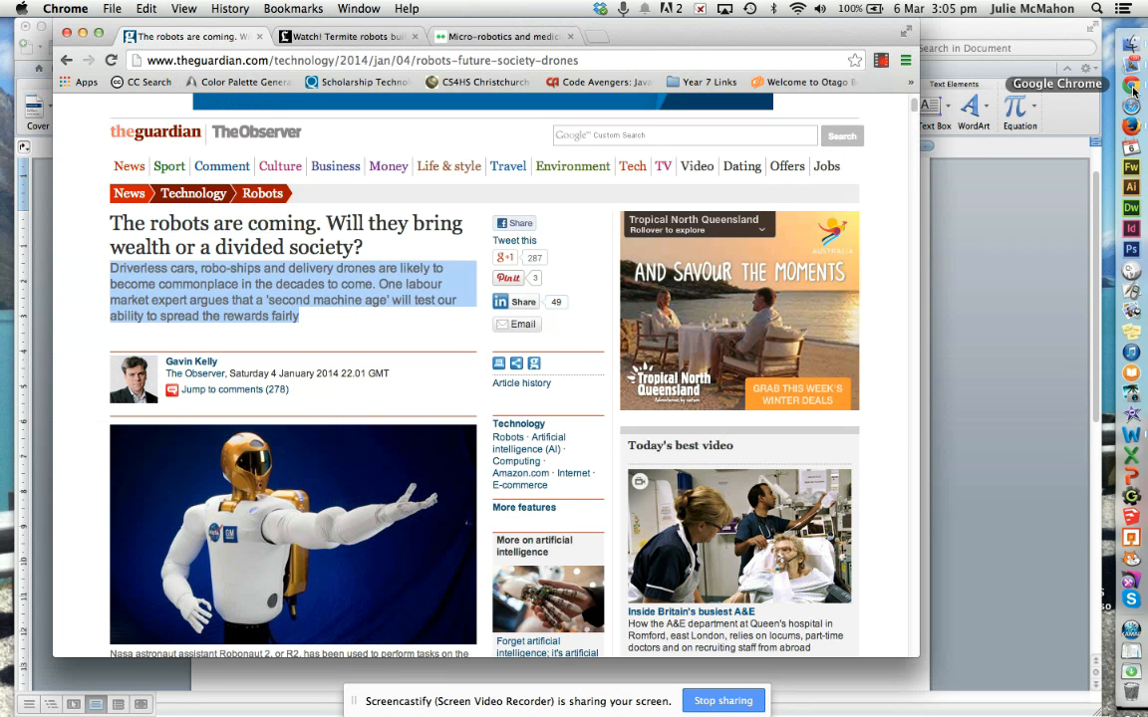
left_click(302, 336)
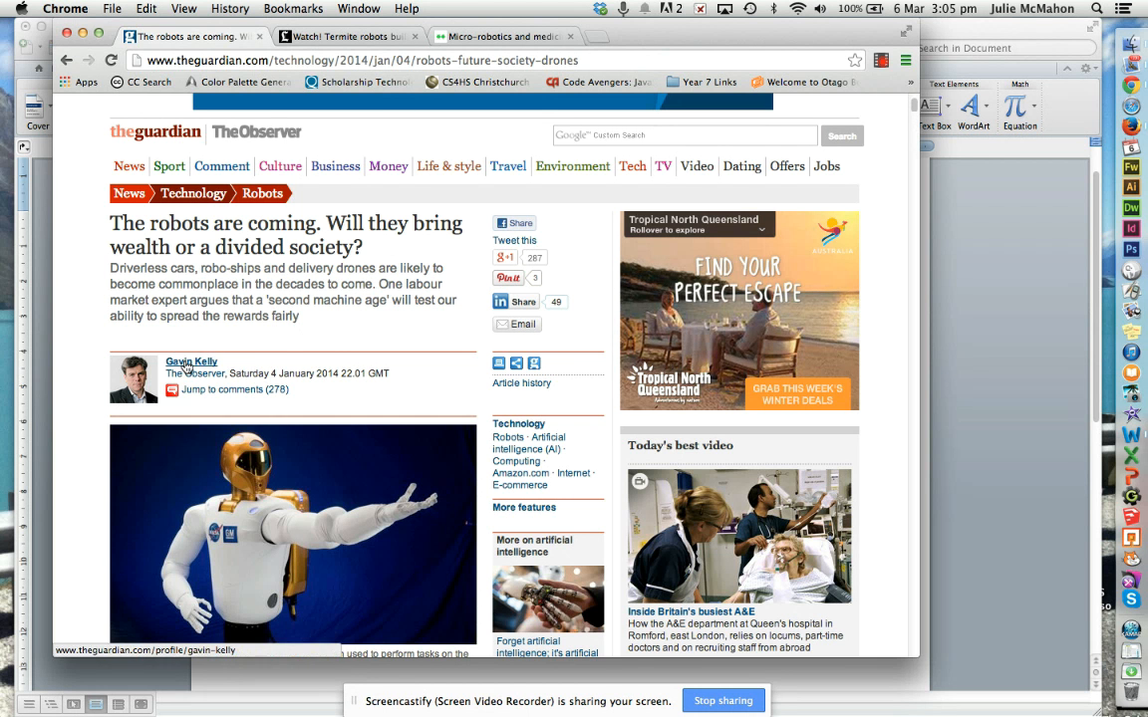
left_click_drag(222, 363, 167, 369)
key("super+c")
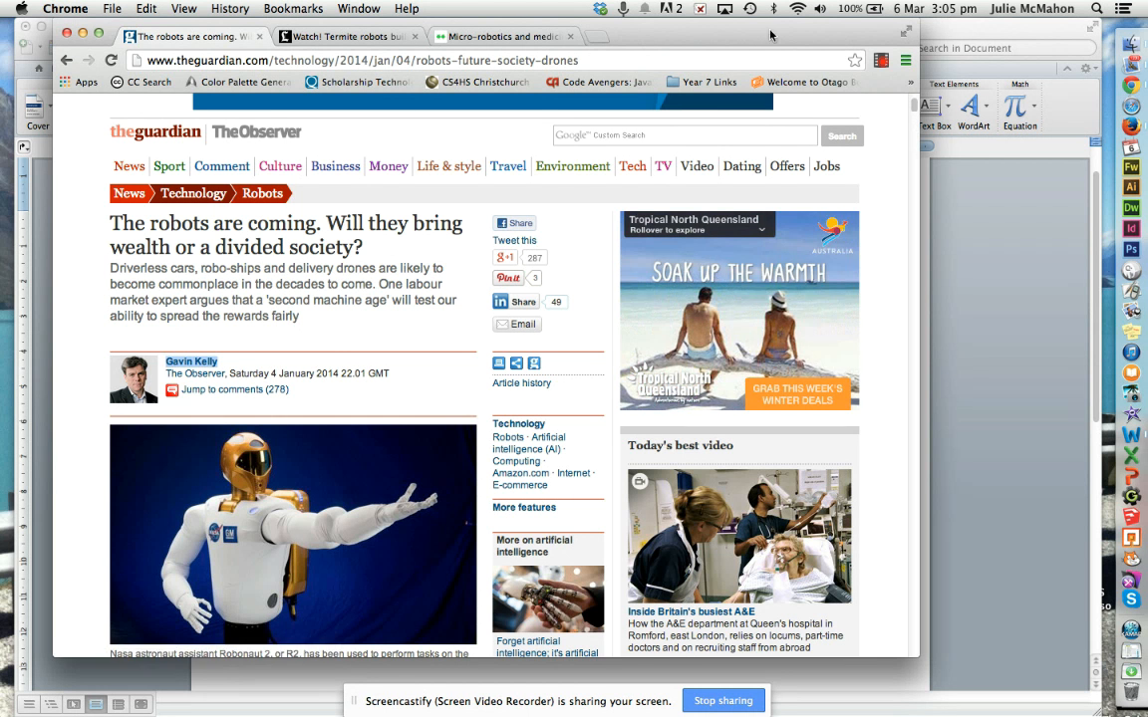
left_click_drag(770, 35, 767, 82)
left_click(737, 59)
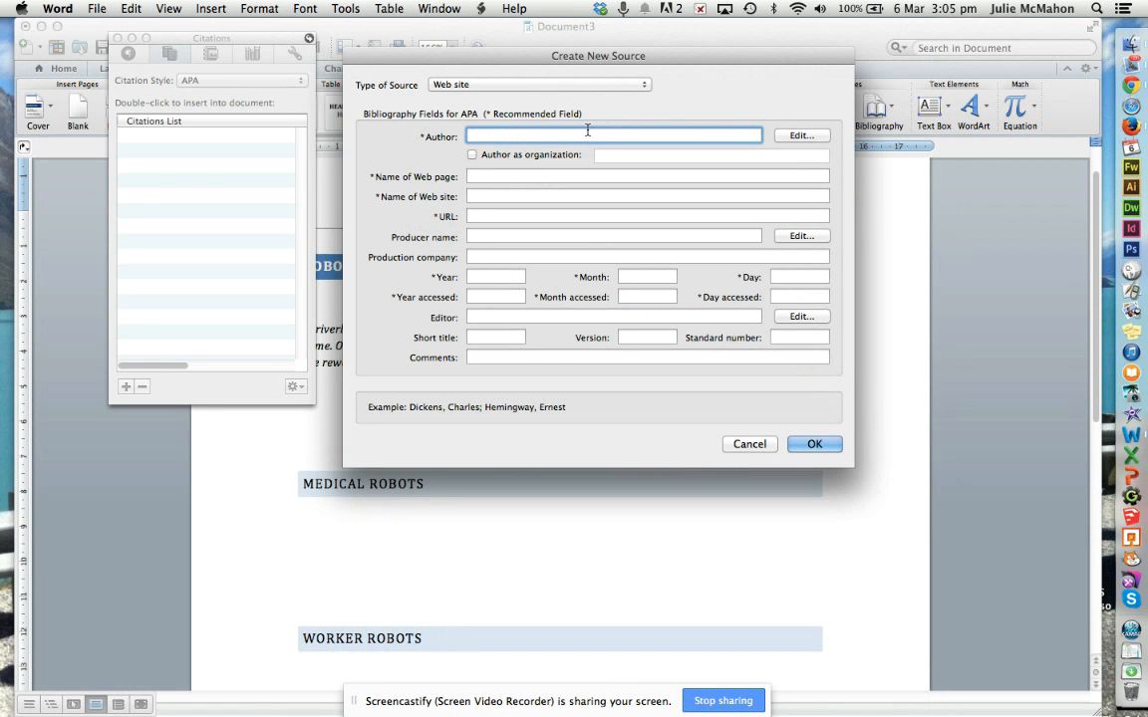
key("super+v")
left_click(472, 157)
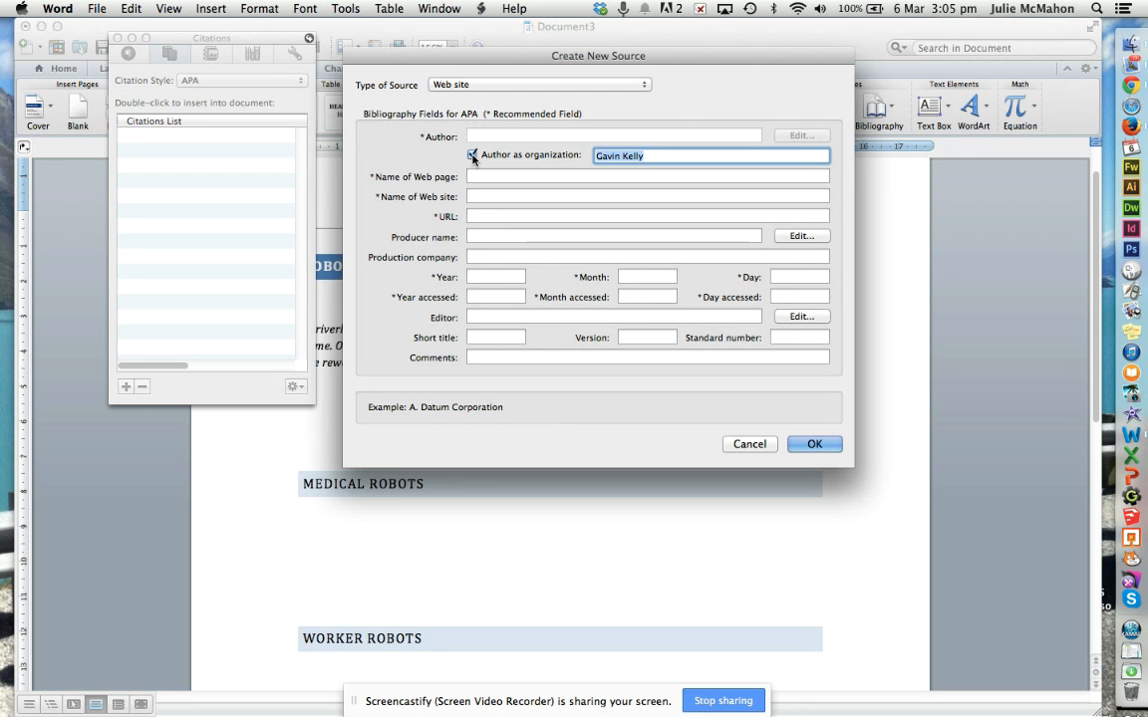
left_click(473, 157)
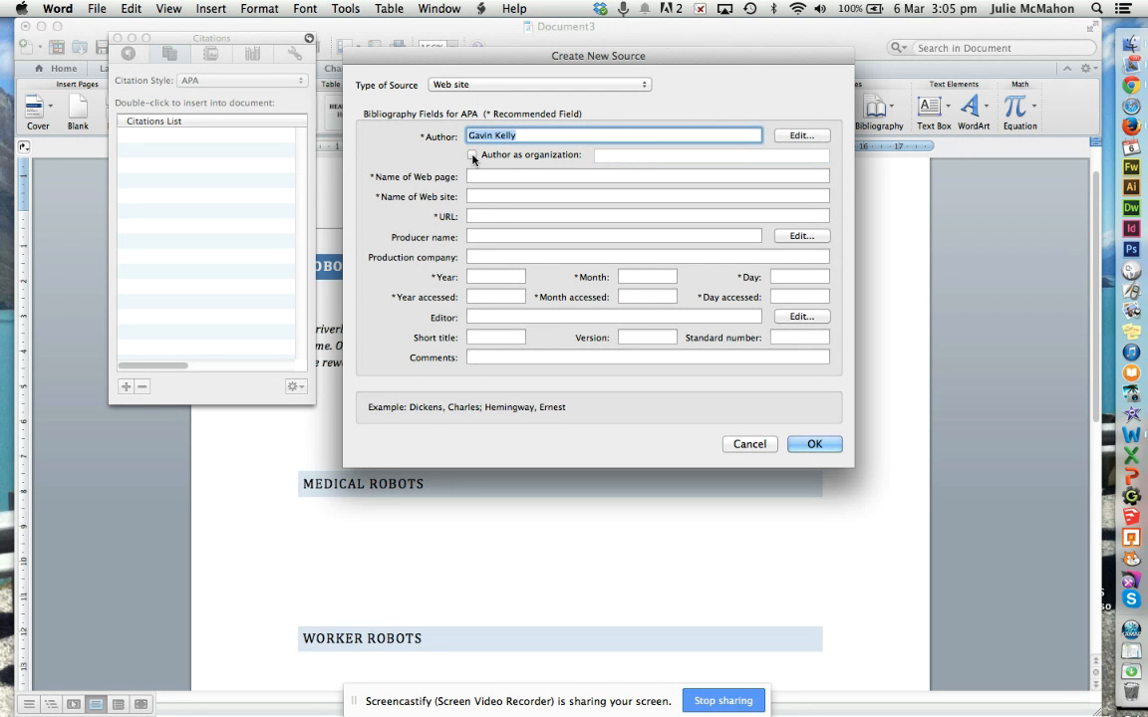
- Copy the article headline "The robots are coming. Will they bring wealth or a divided society?" from Chrome into the source's Name of Web page
left_click(537, 176)
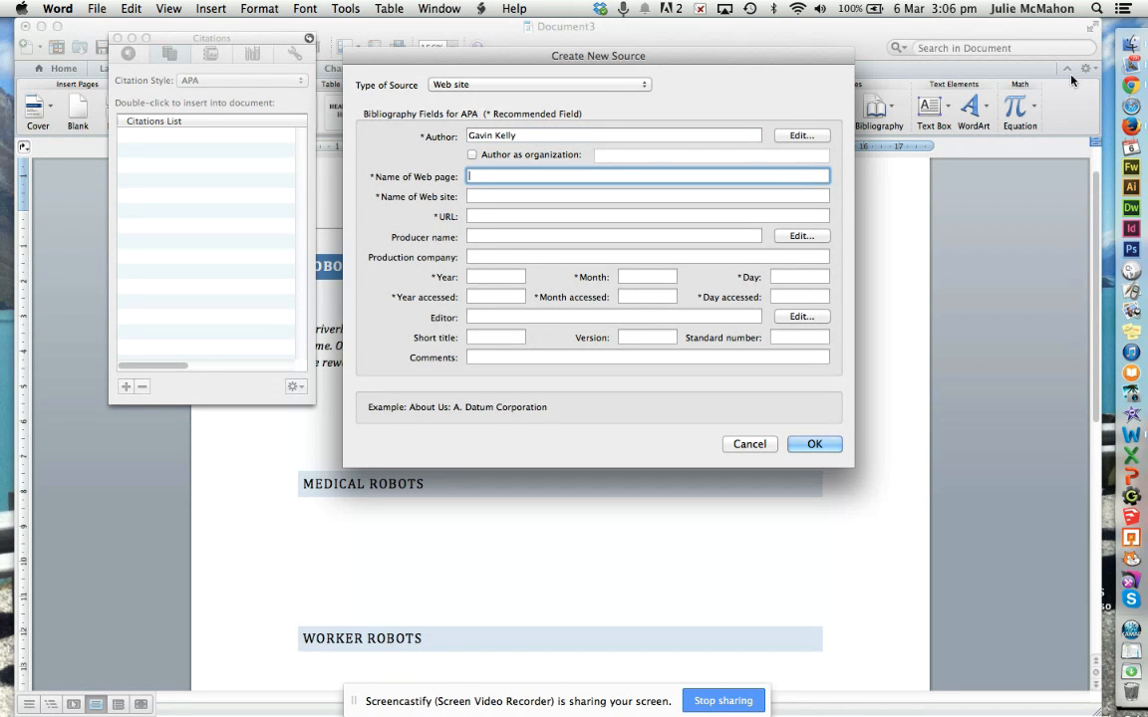
left_click(1131, 85)
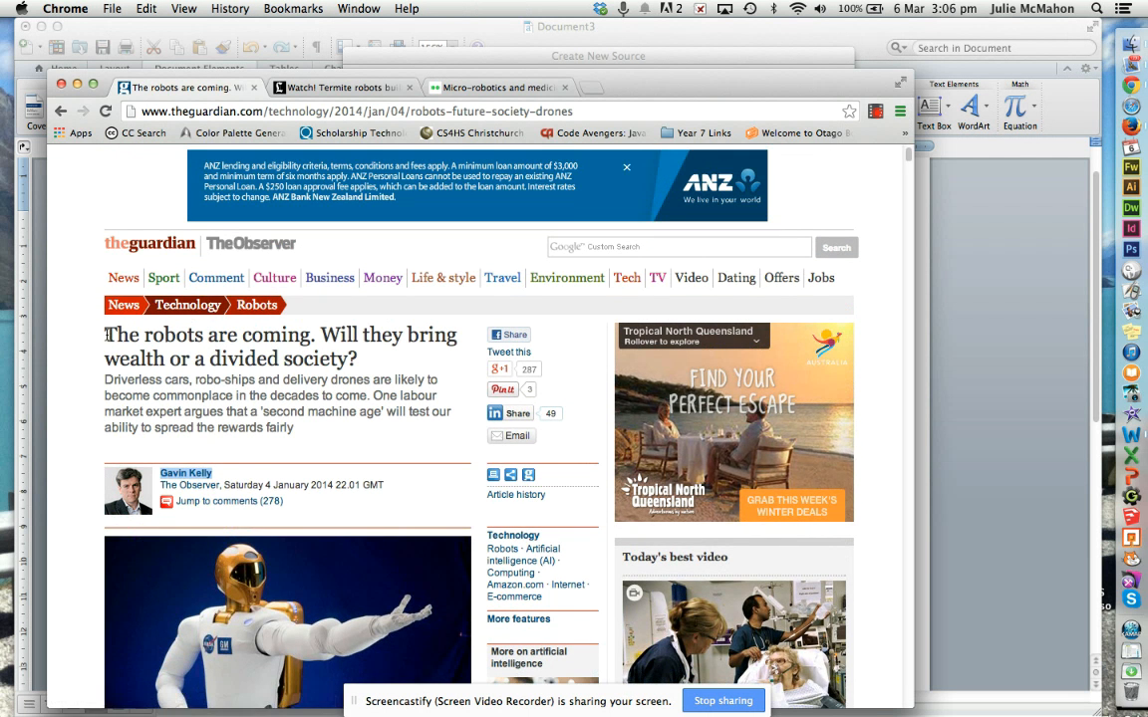
left_click_drag(104, 336, 389, 361)
key("super+c")
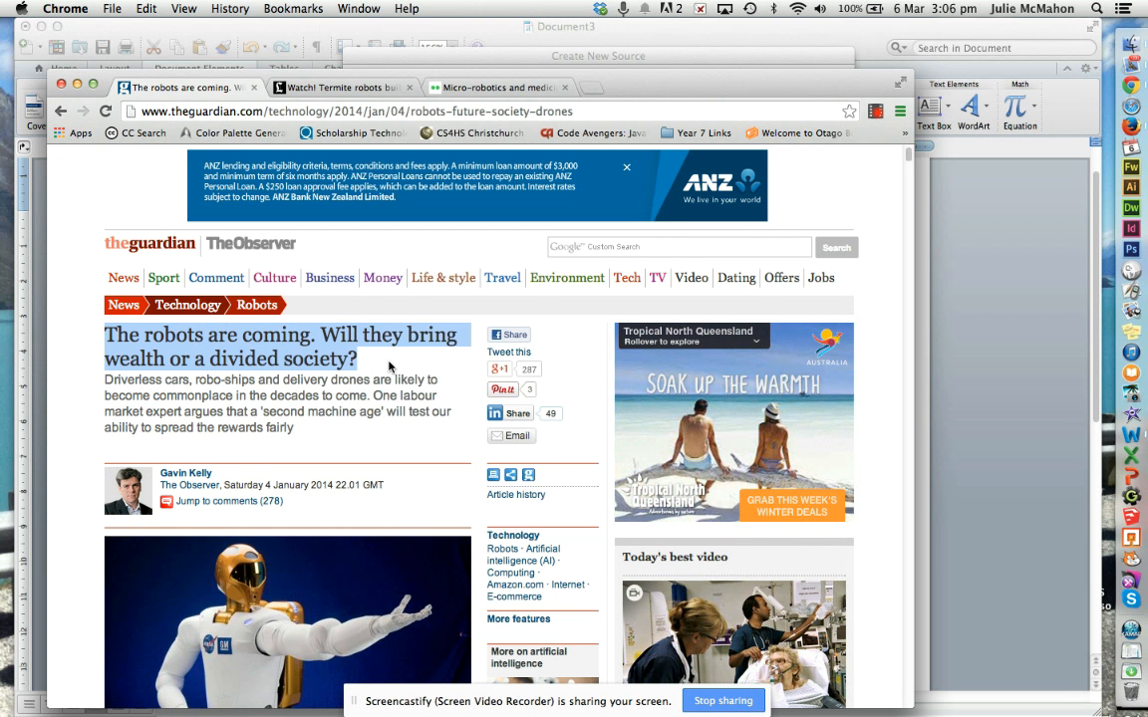
left_click(730, 73)
key("super+v")
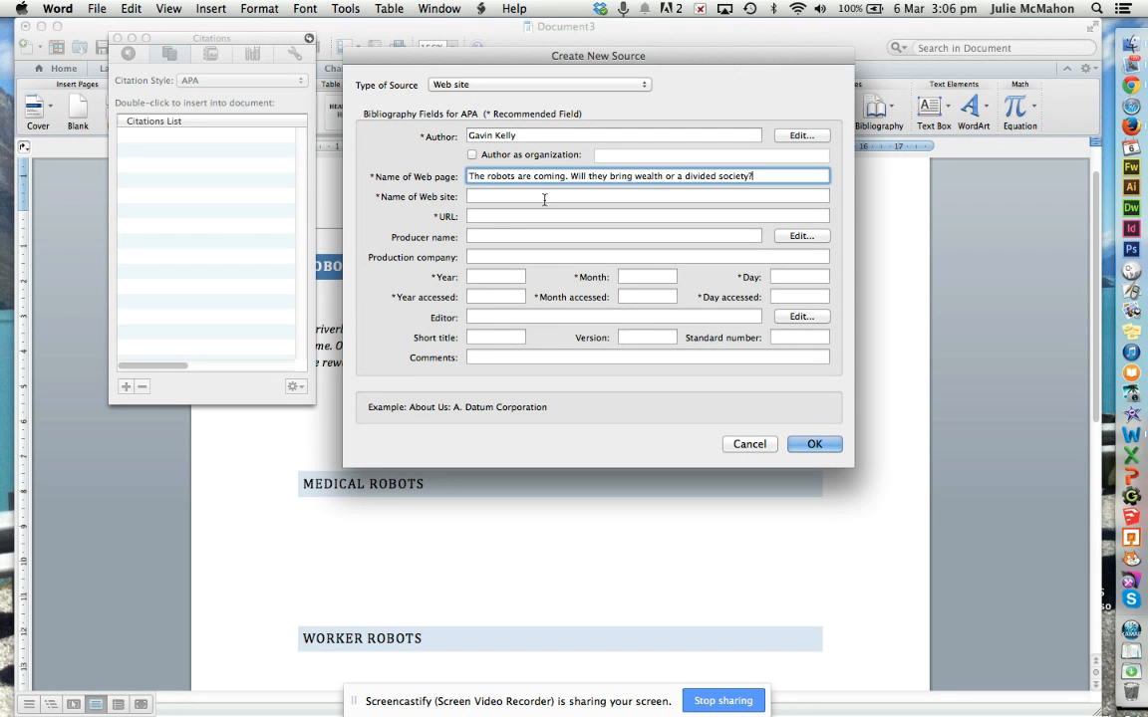
- Check the publisher's name on the article page in Chrome and enter "The Guardian" as the source's Name of Web site
left_click(544, 197)
left_click(1131, 87)
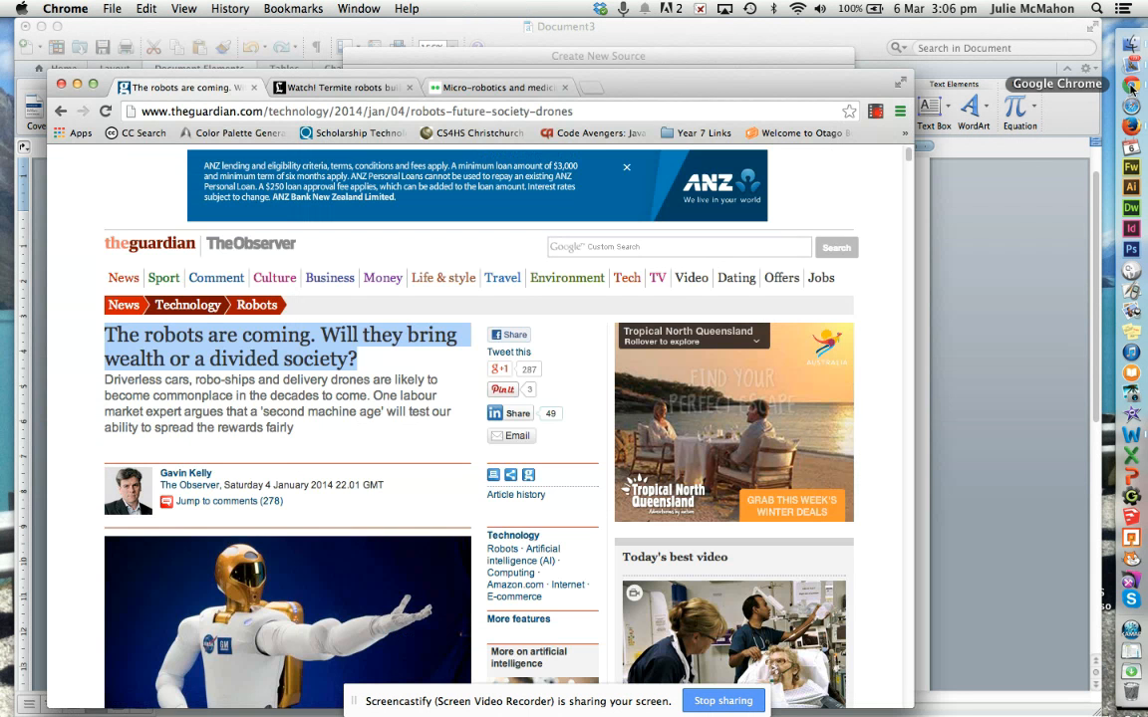
scroll(722, 279, "up", 1)
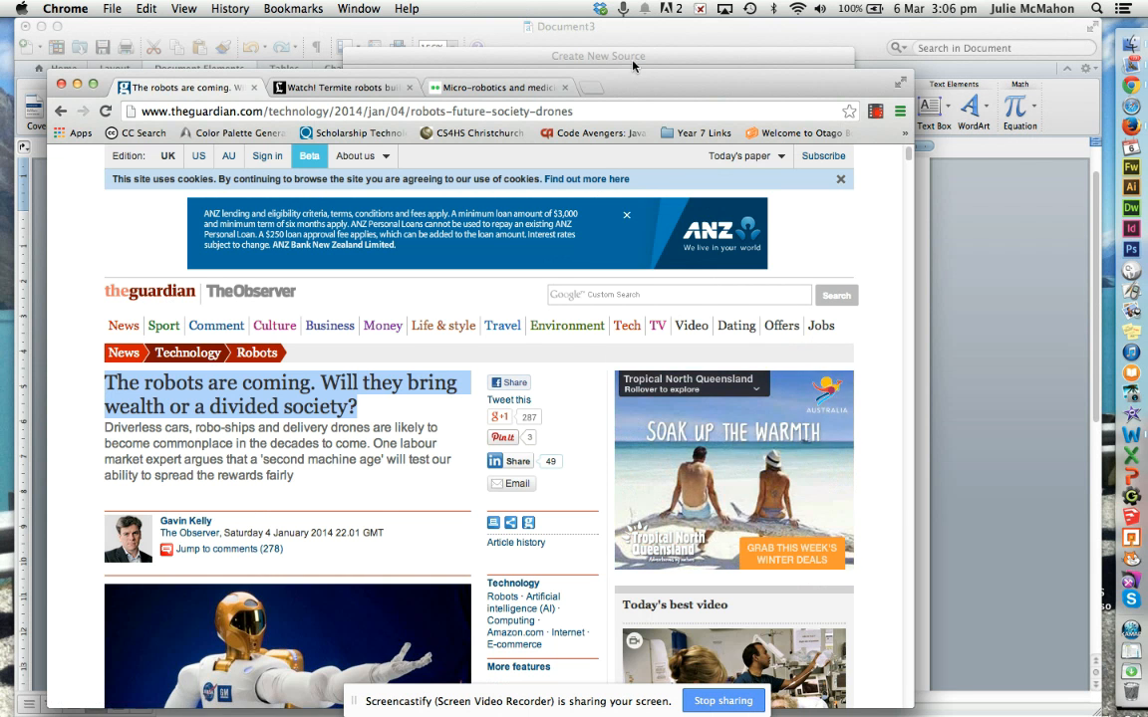
left_click(569, 53)
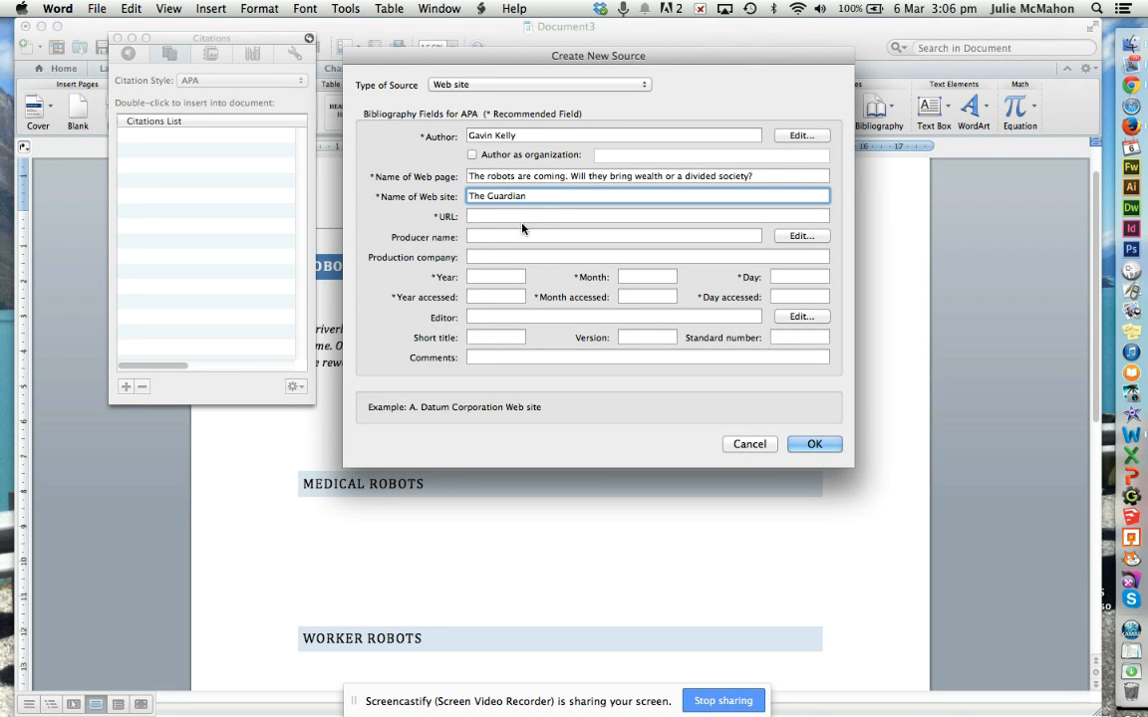
- Copy the article's web address from Chrome into the source's URL field
key("Tab")
left_click(1131, 86)
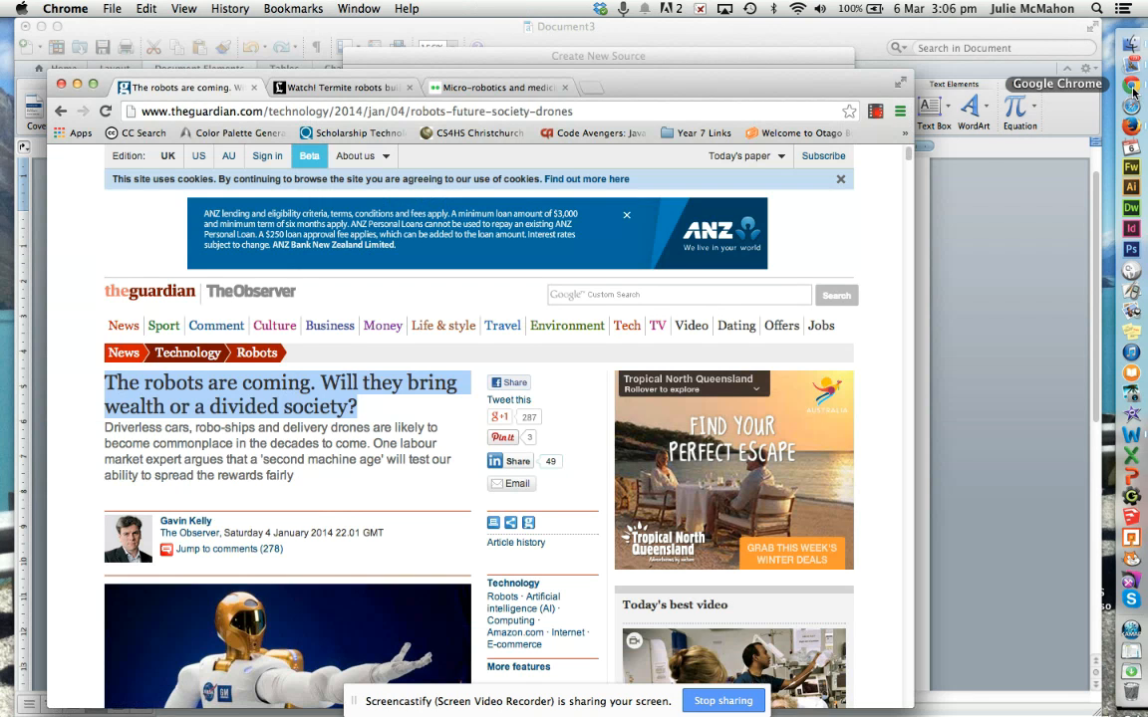
left_click(541, 111)
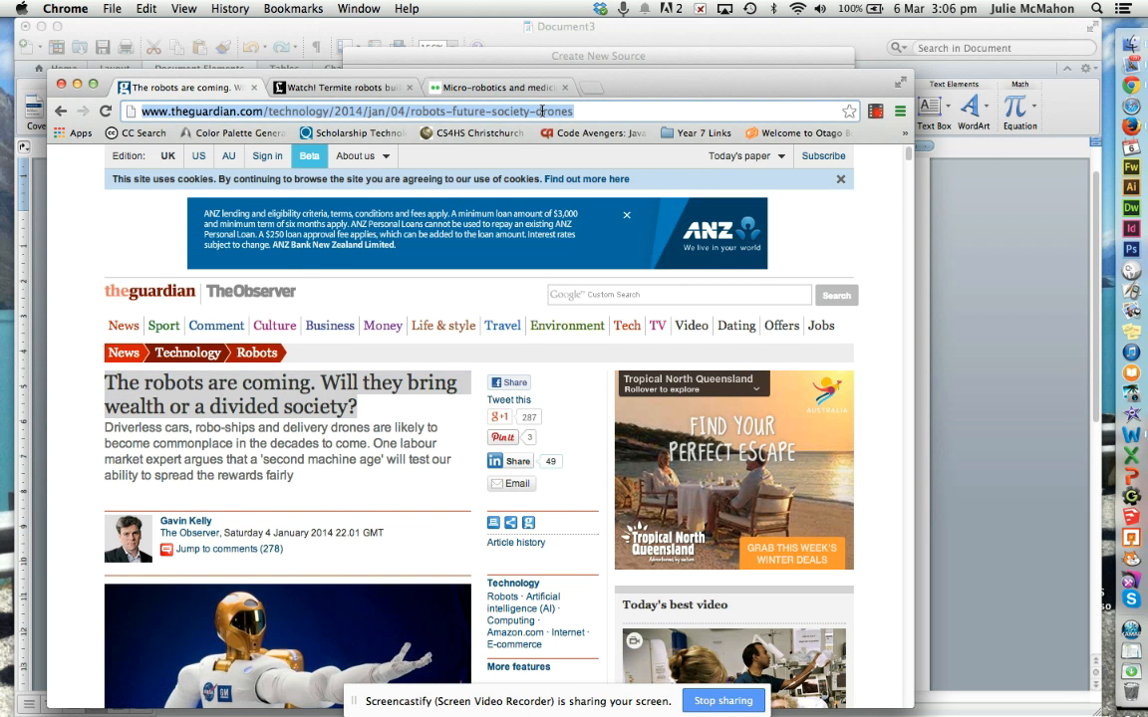
left_click(568, 67)
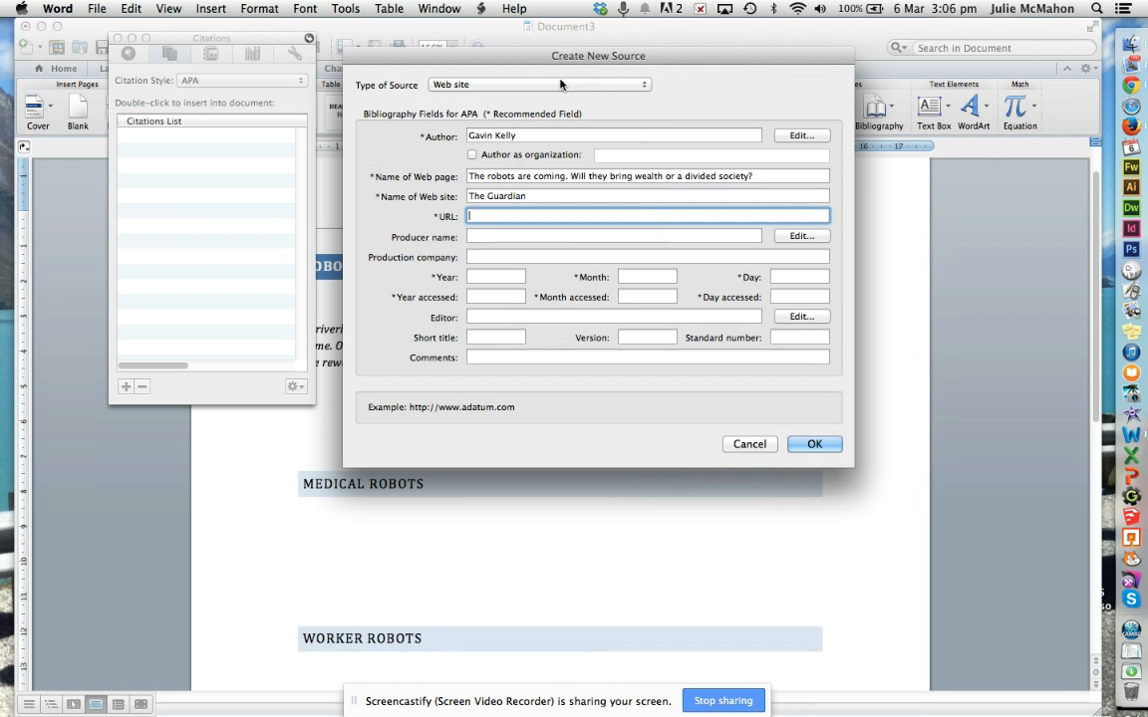
key("super+v")
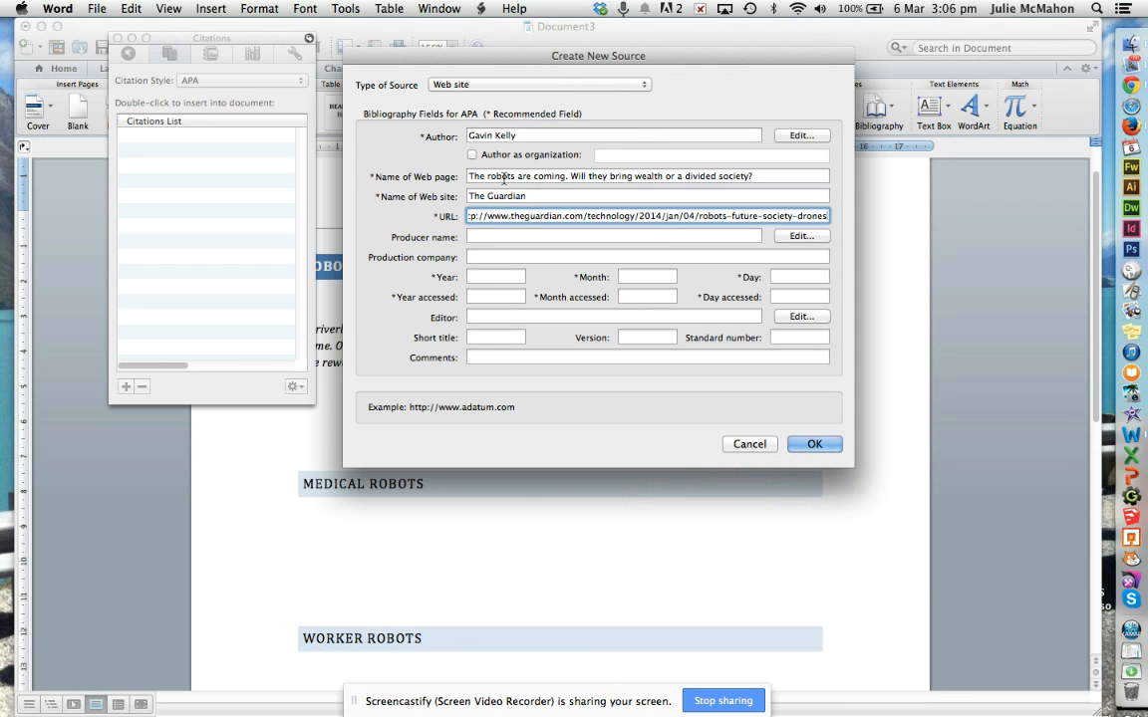
- Look through the article in Chrome for its publication date, including the page's lower part and byline, and return to the source form
left_click(522, 279)
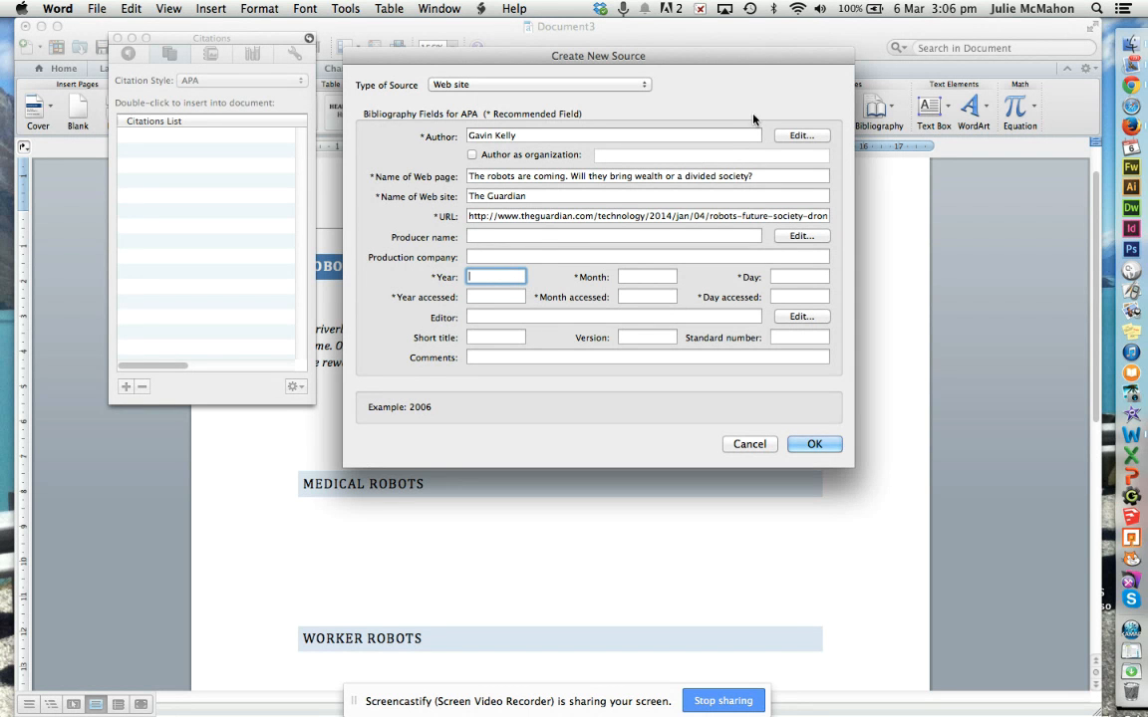
left_click(1132, 85)
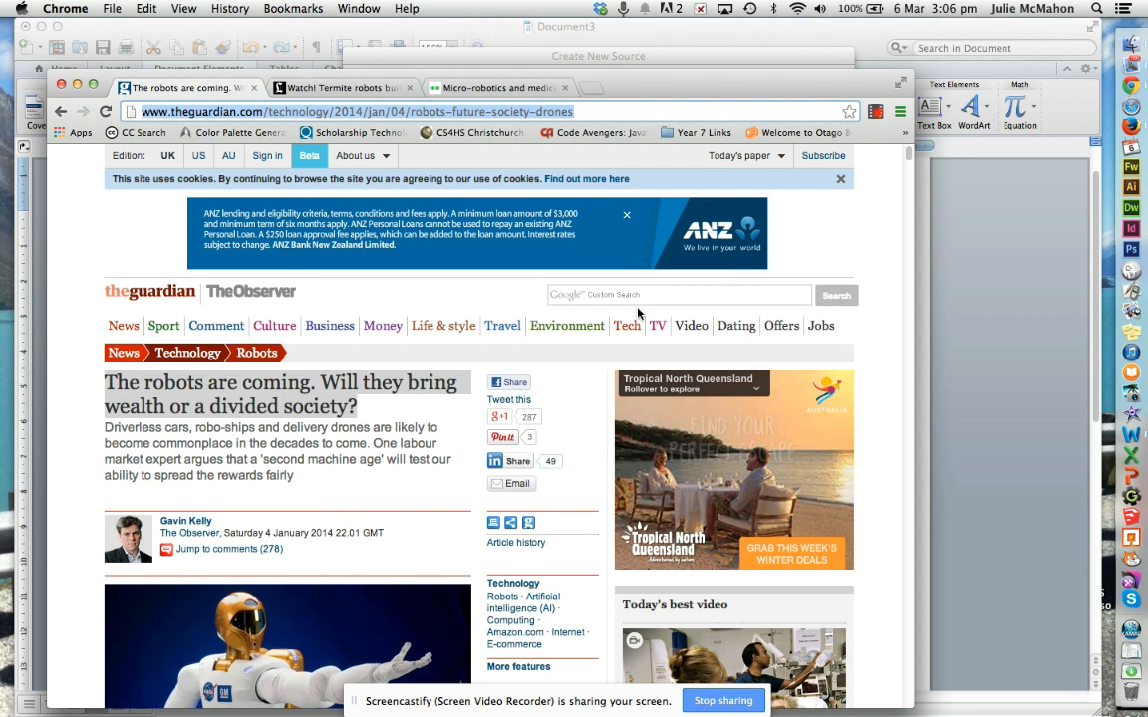
scroll(503, 356, "down", 1)
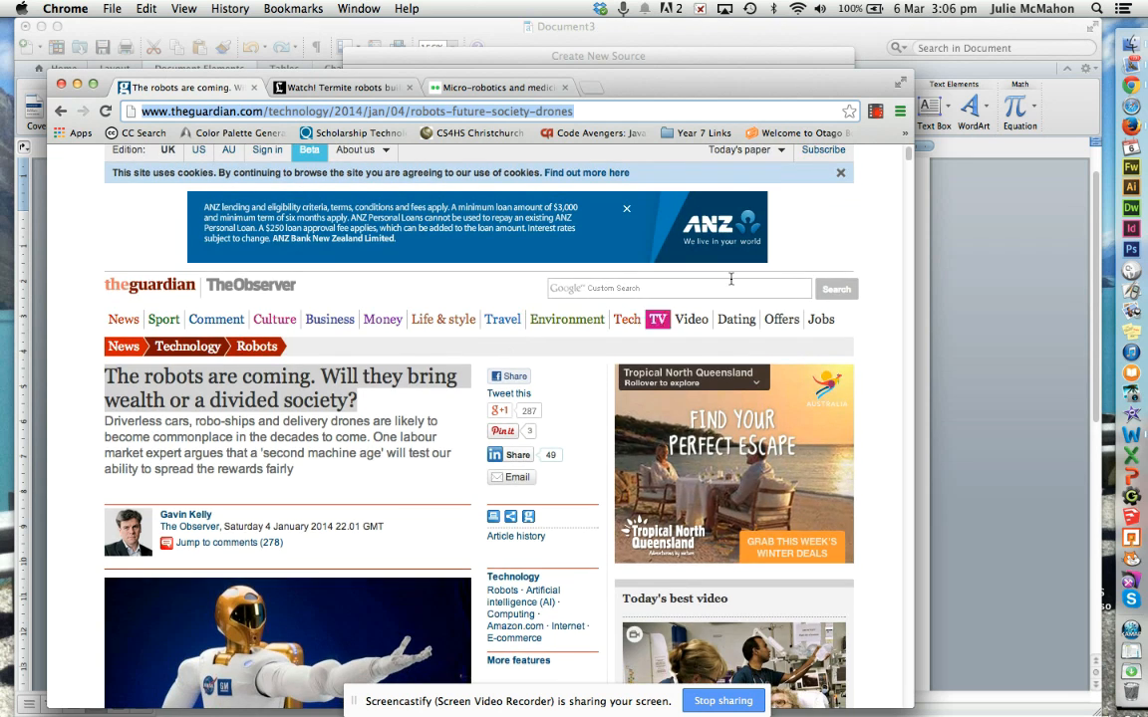
scroll(477, 356, "down", 20)
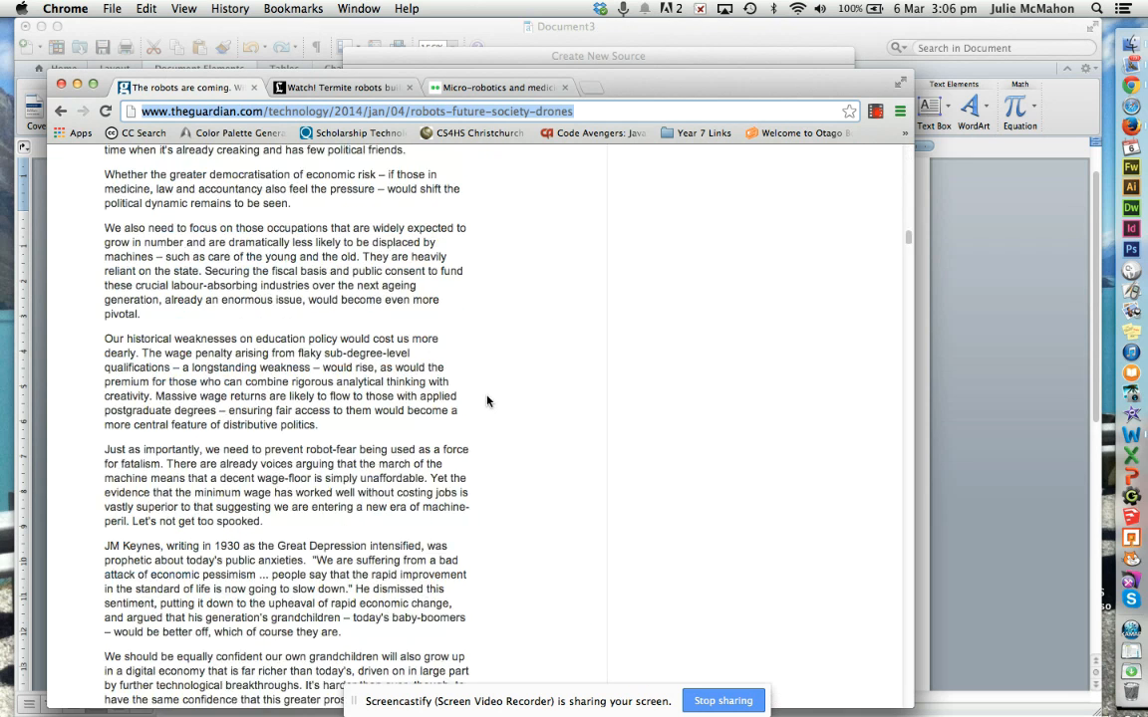
scroll(488, 400, "down", 20)
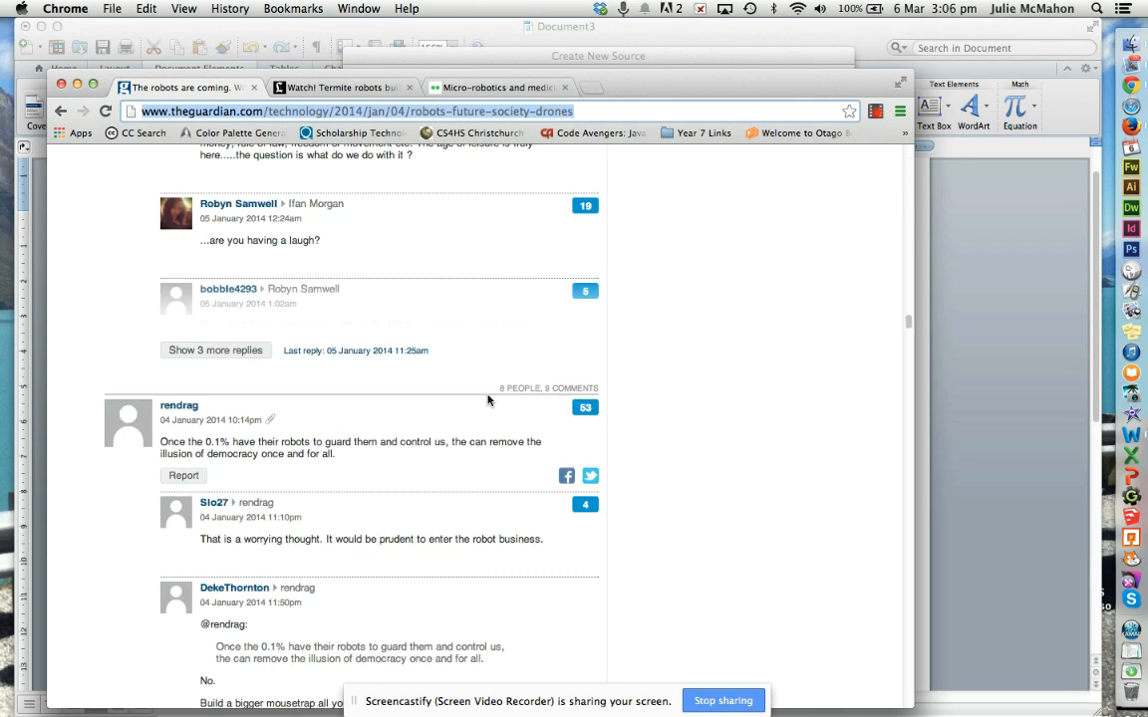
scroll(487, 399, "down", 20)
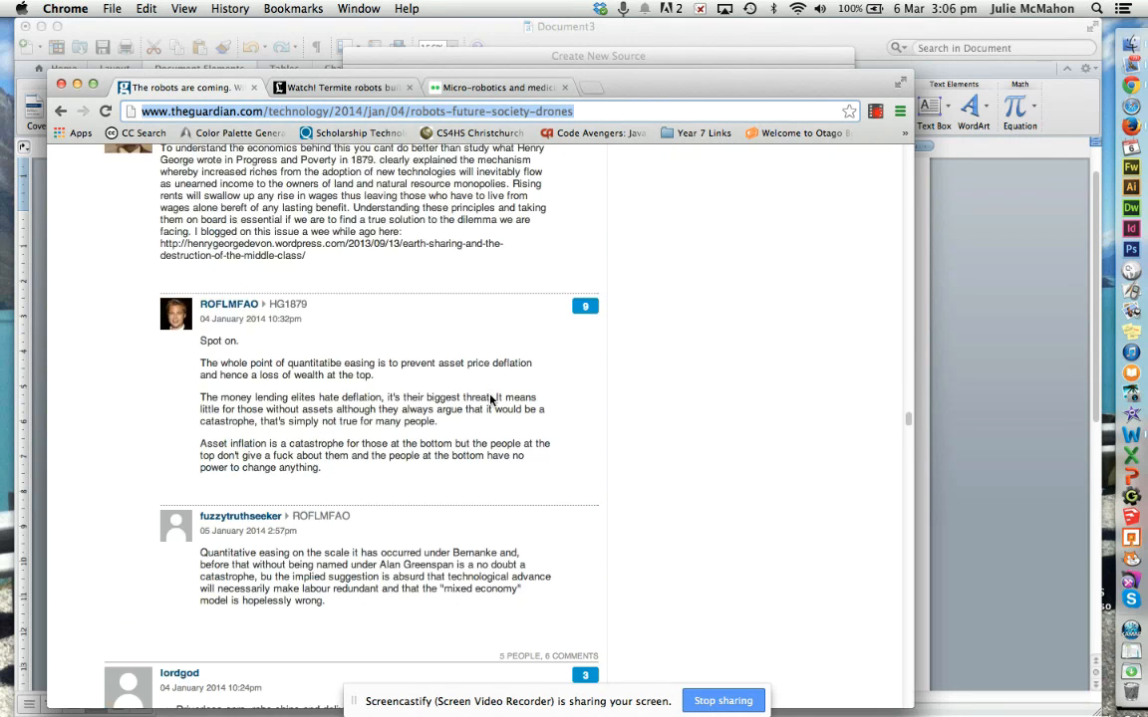
left_click_drag(908, 440, 909, 150)
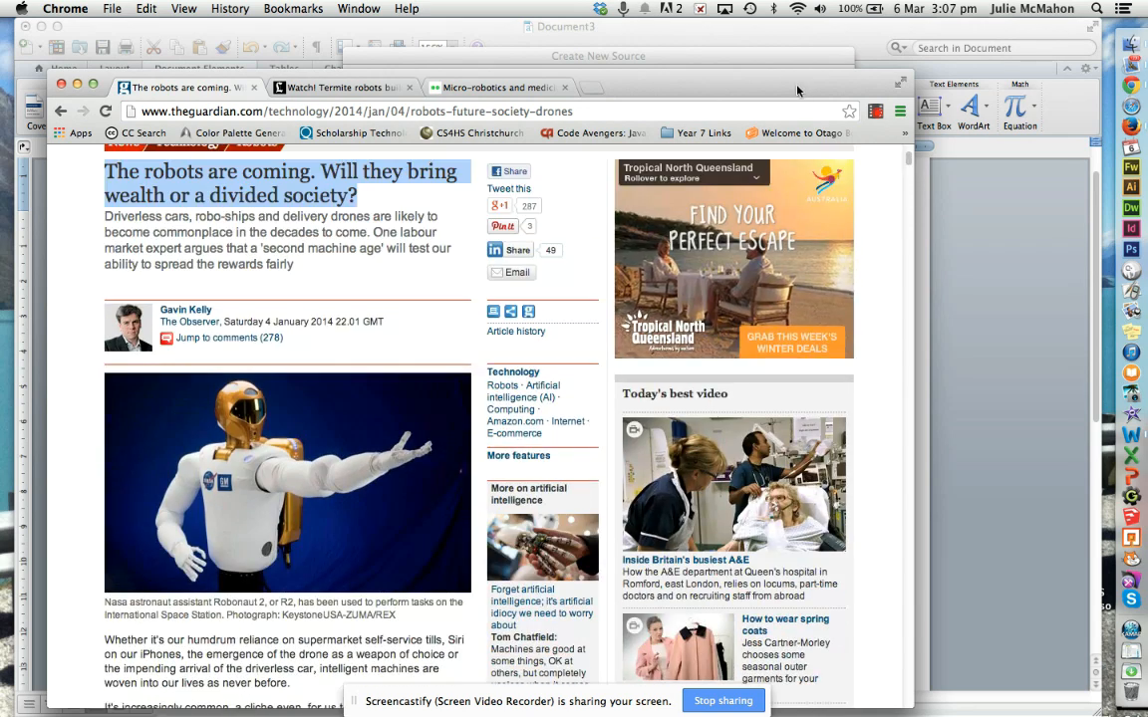
left_click_drag(716, 80, 769, 56)
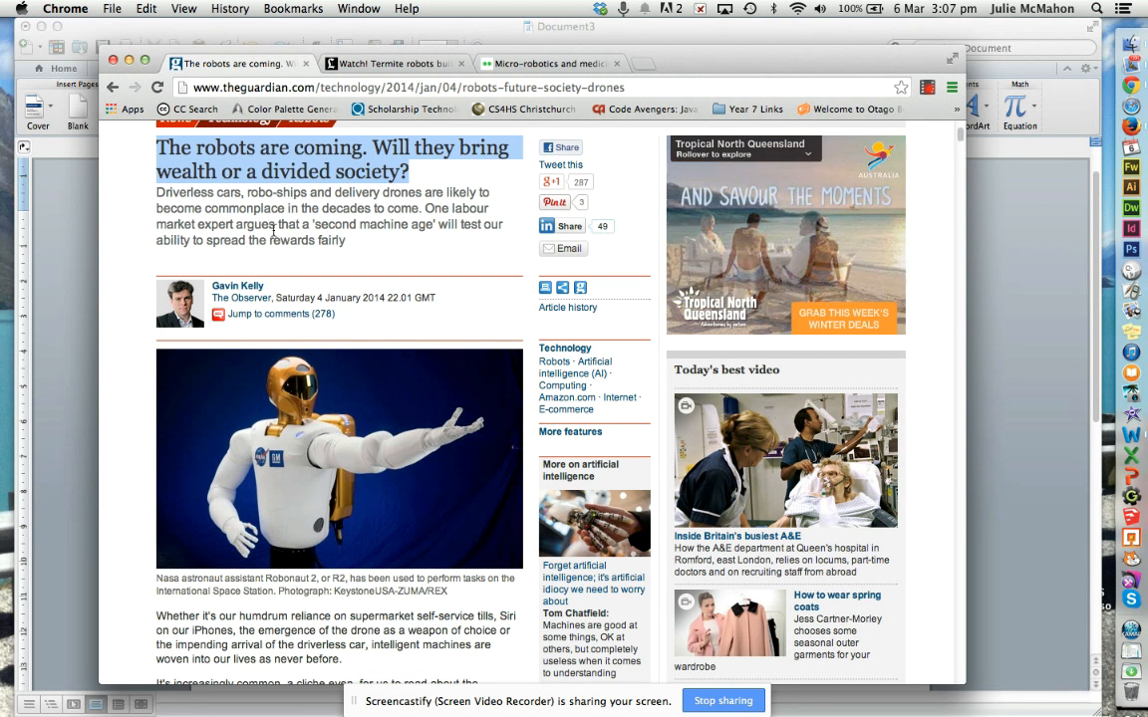
left_click_drag(735, 58, 786, 45)
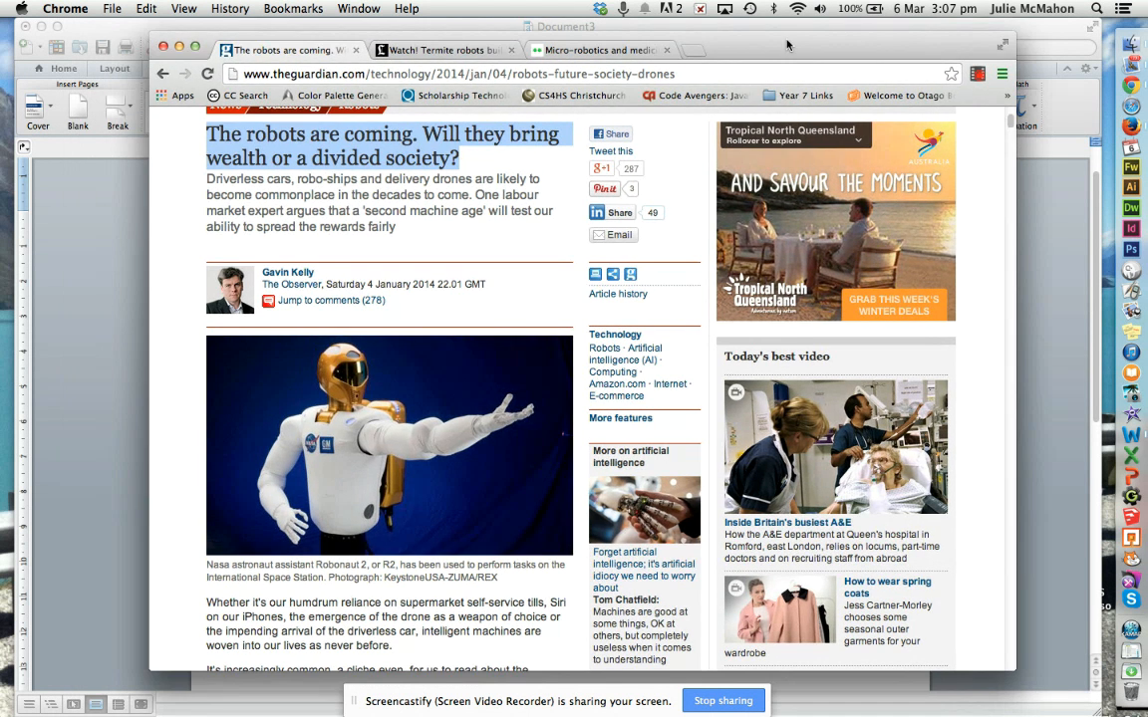
left_click(413, 225)
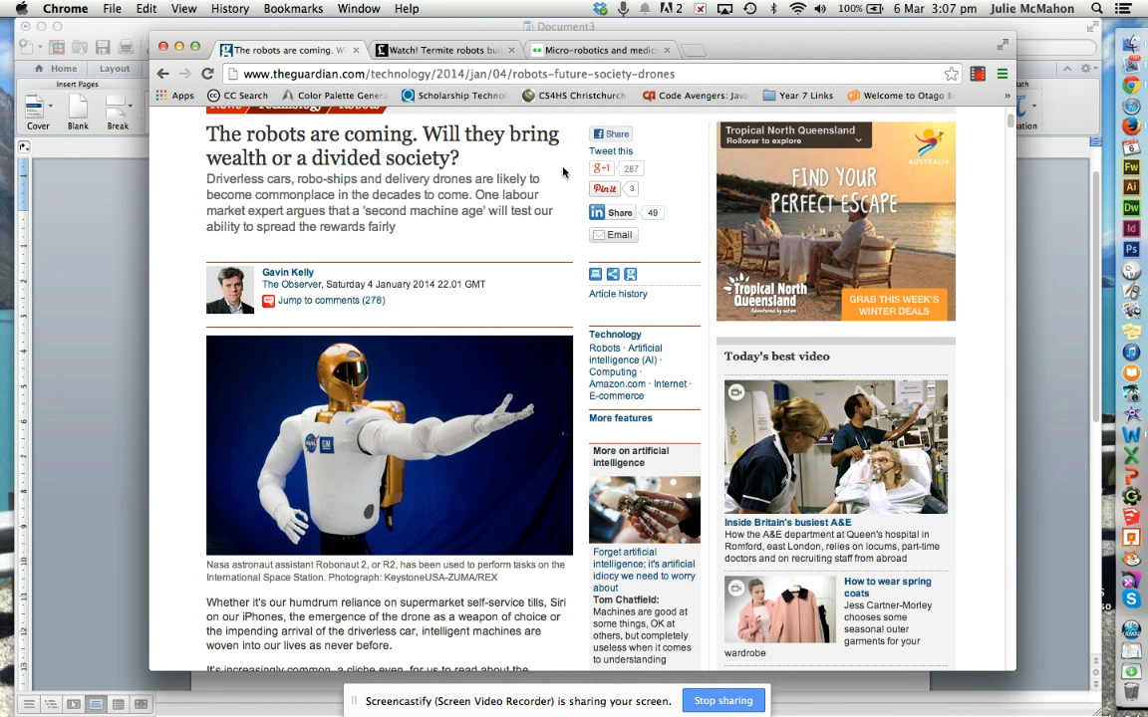
left_click_drag(802, 48, 812, 127)
left_click(655, 62)
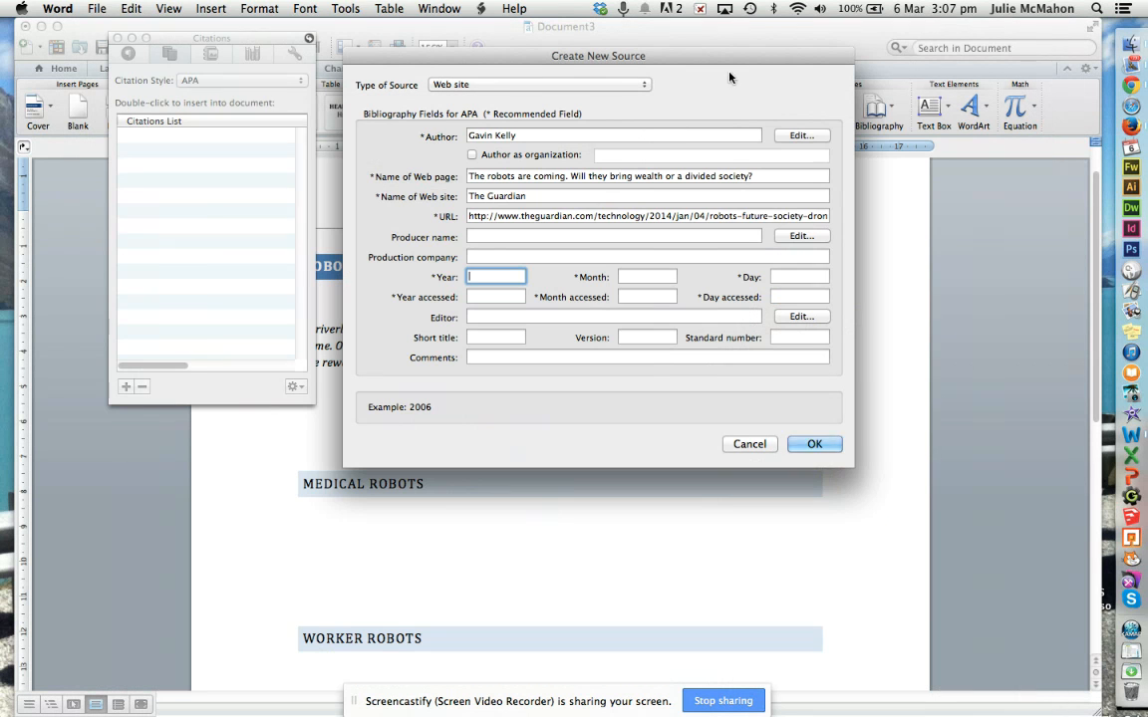
- Set the source's publication date to year 2014, month Jan and day 4
left_click(499, 276)
type("2014")
left_click(667, 276)
type("Jan")
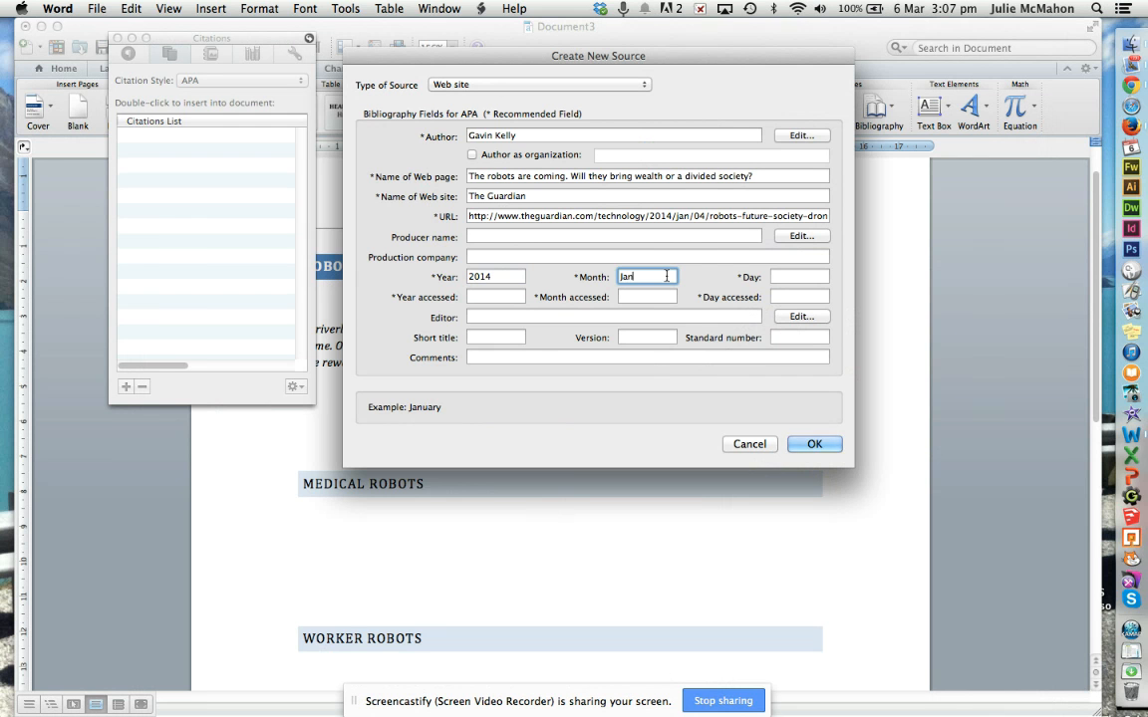
left_click(800, 277)
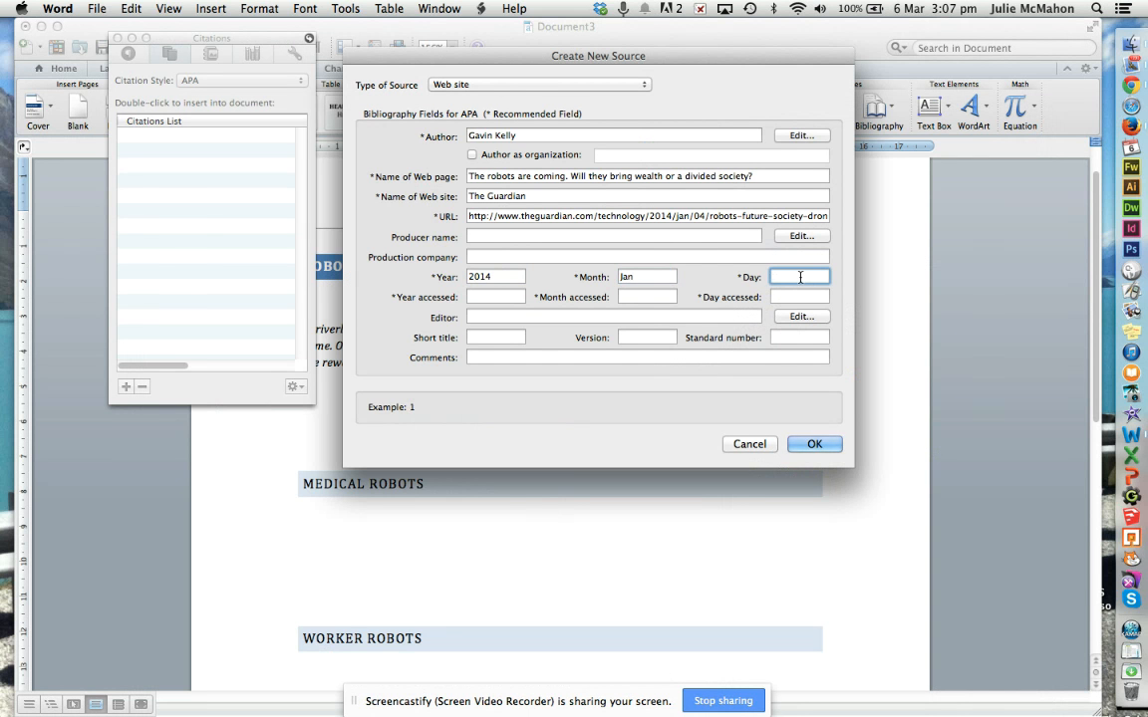
type("4")
- Set the source's access date to year 2014, month Mar and day 6
left_click(494, 298)
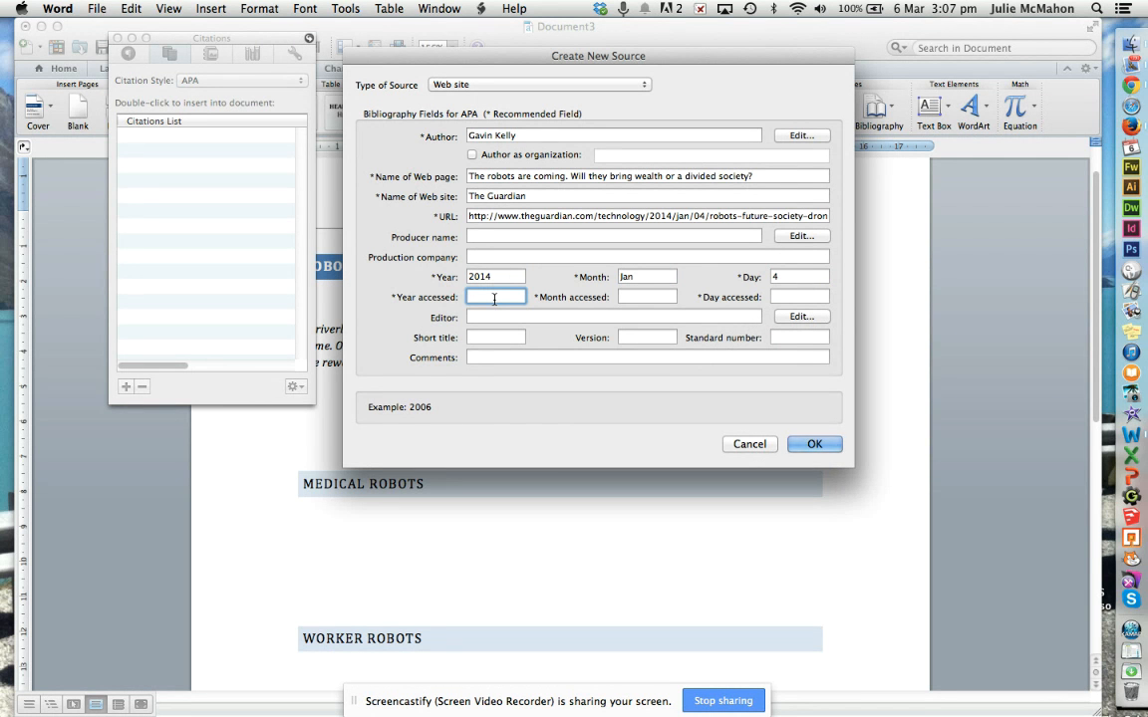
type("2014")
left_click(636, 298)
type("Mar")
key("Tab")
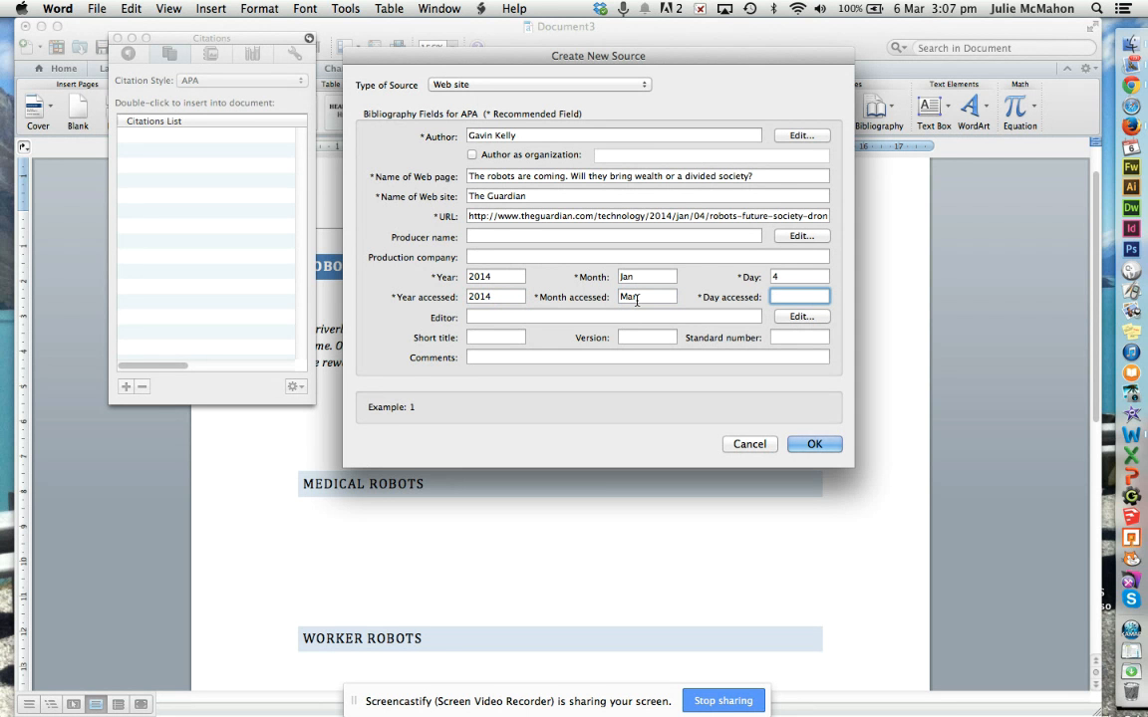
type("6")
- Create the source to insert its citation after the quotation, and move the Citations palette clear of the start of the quoted text
left_click(830, 447)
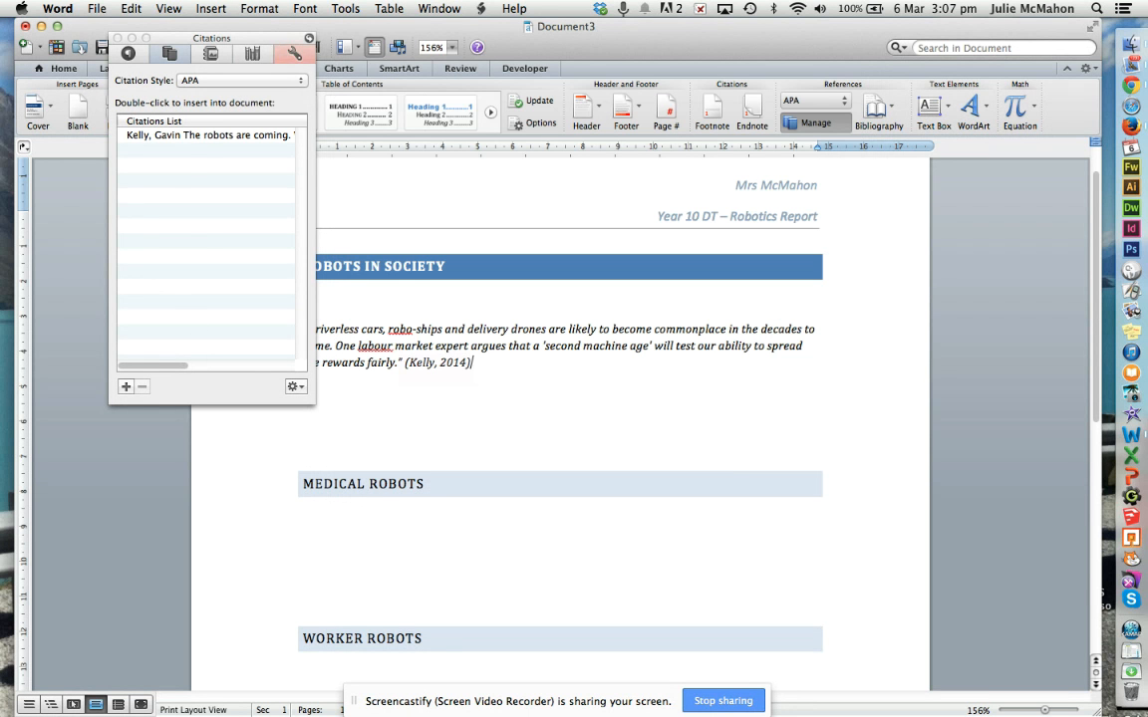
left_click_drag(233, 42, 870, 106)
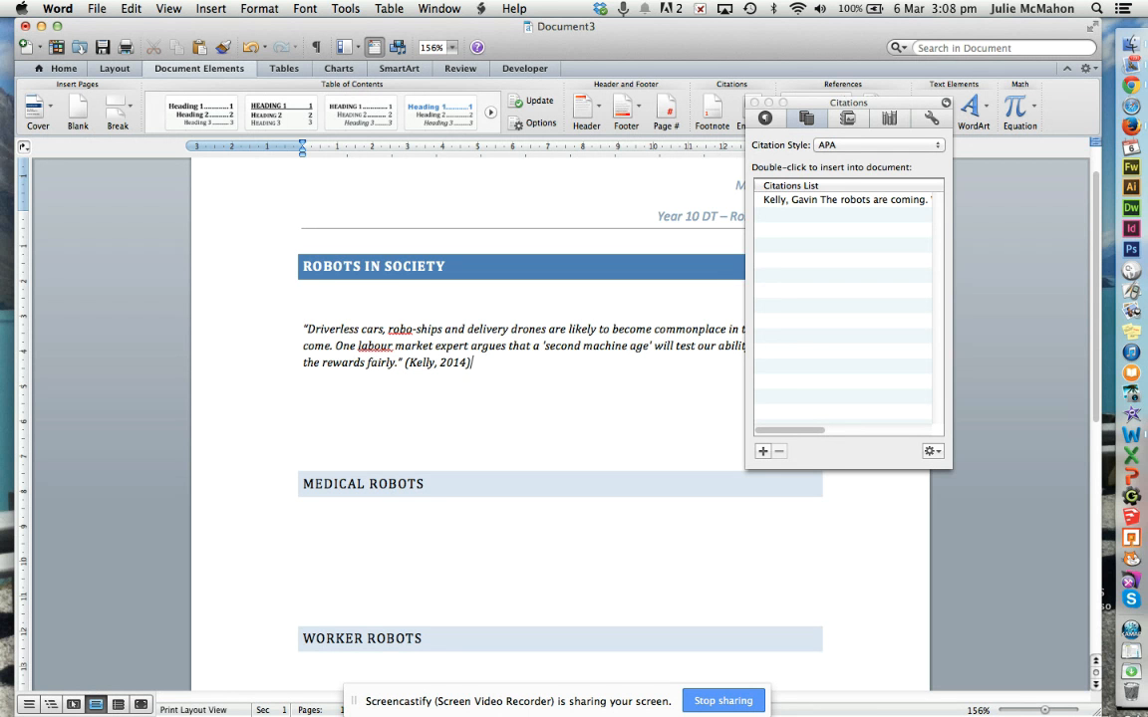
left_click_drag(749, 101, 750, 82)
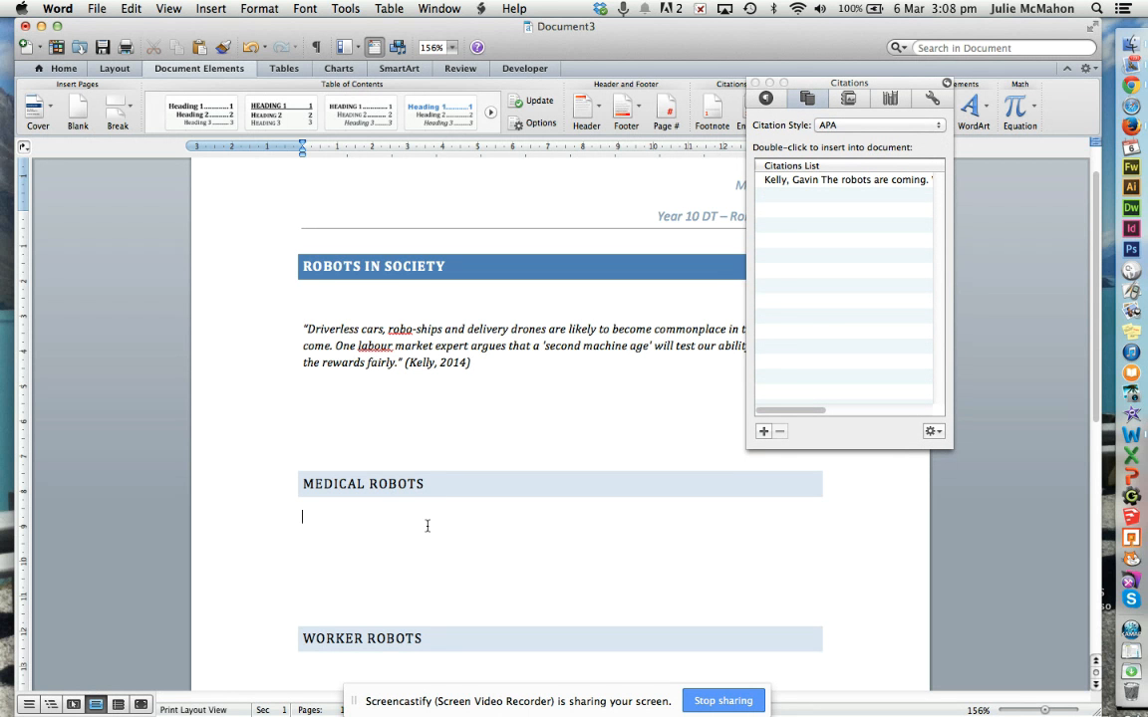
- Copy the paragraph beginning "Our simulator is not just for general purpose" from the Robohub micro-robotics article in Chrome and return to Word
left_click_drag(806, 86, 808, 77)
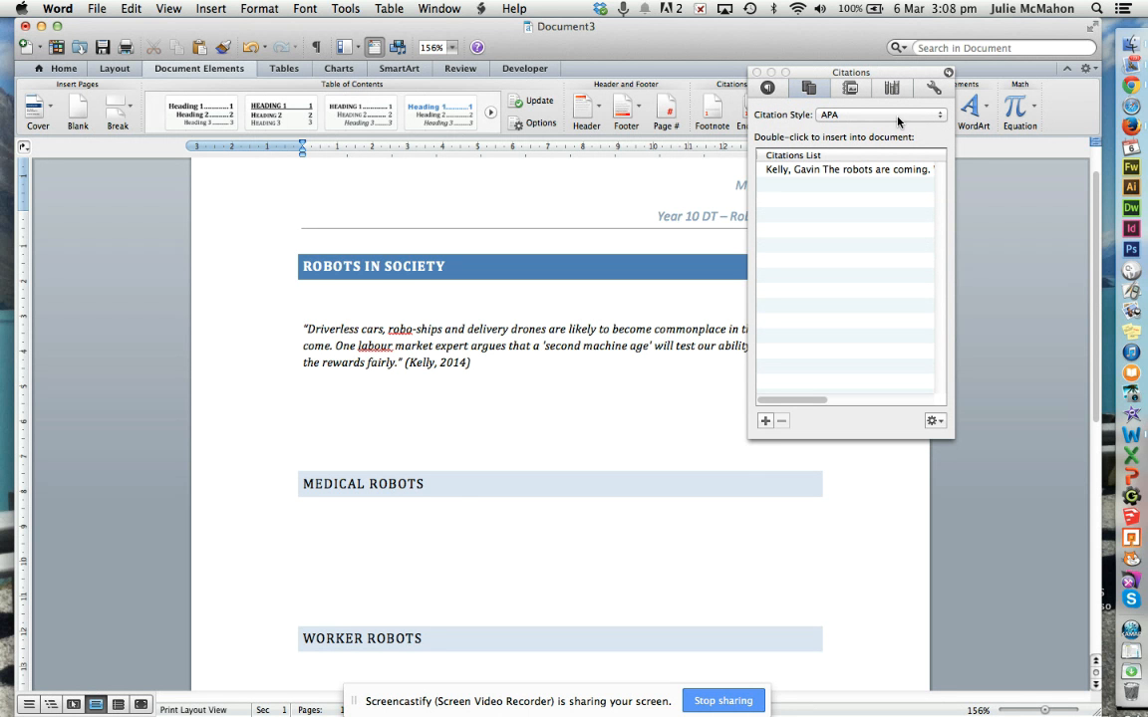
left_click(1131, 85)
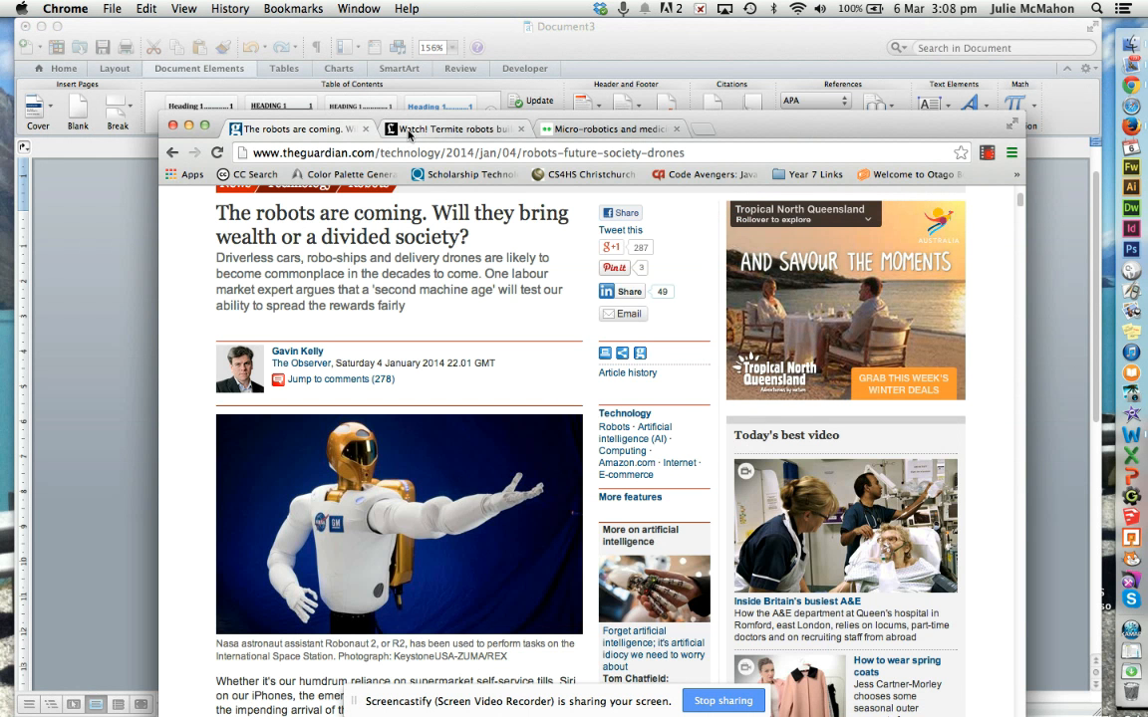
key("super+3")
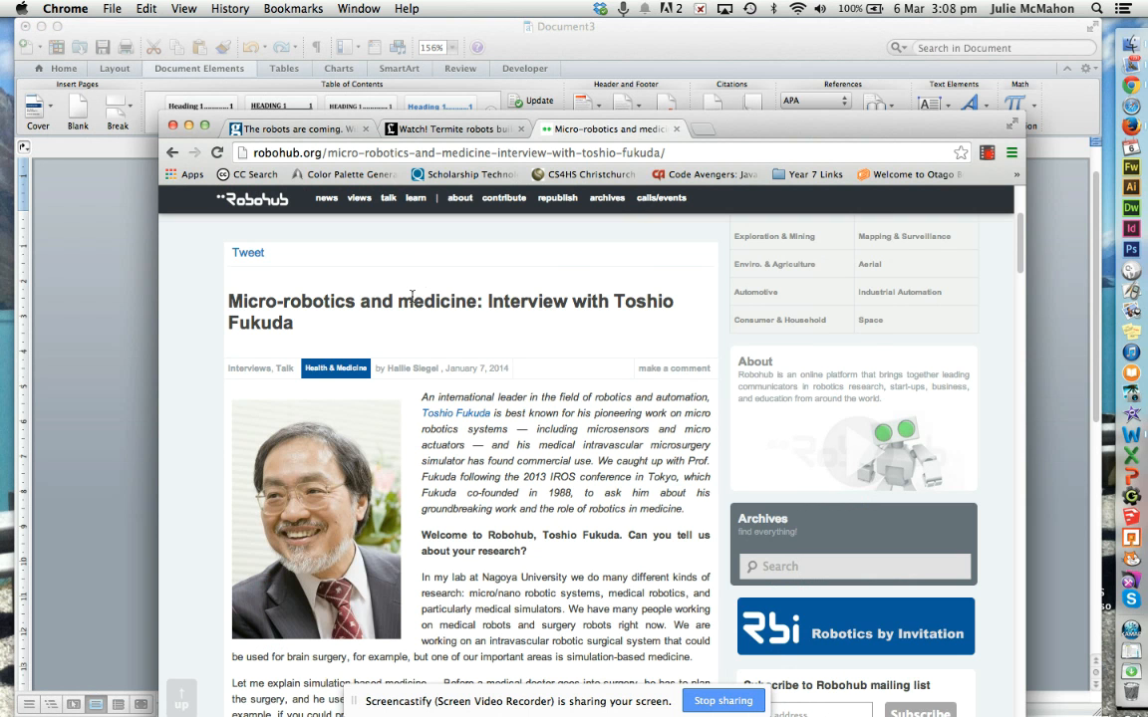
scroll(412, 296, "down", 4)
scroll(415, 300, "down", 2)
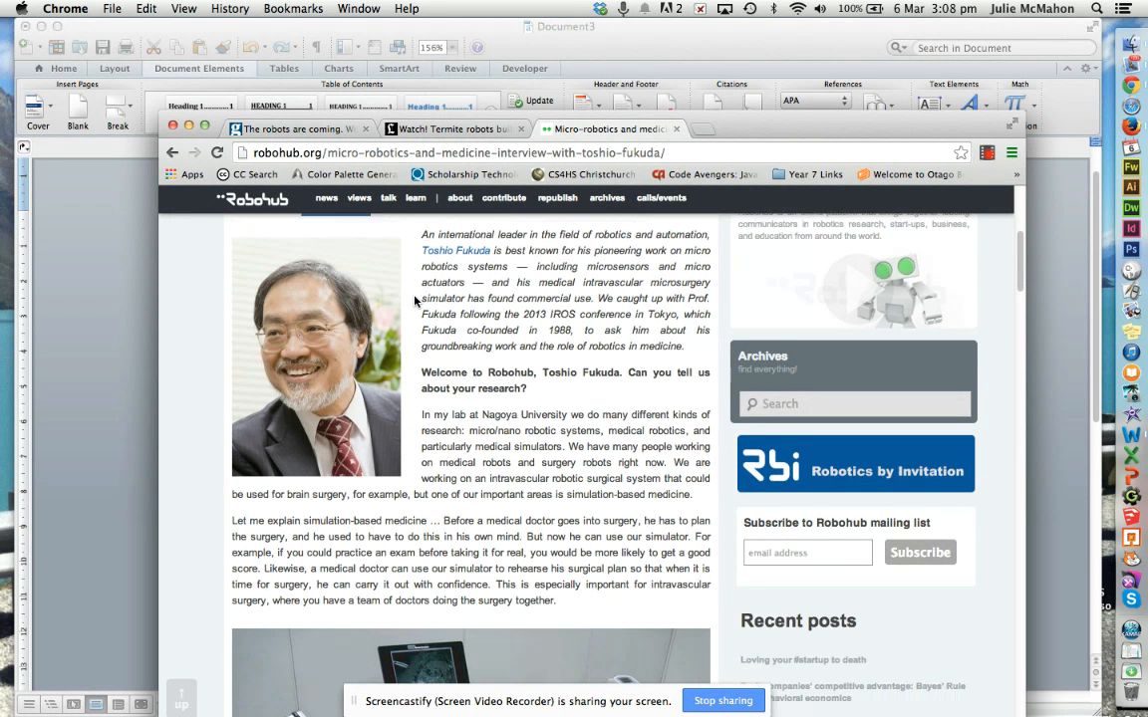
scroll(414, 300, "up", 1)
scroll(415, 299, "down", 10)
scroll(415, 300, "down", 7)
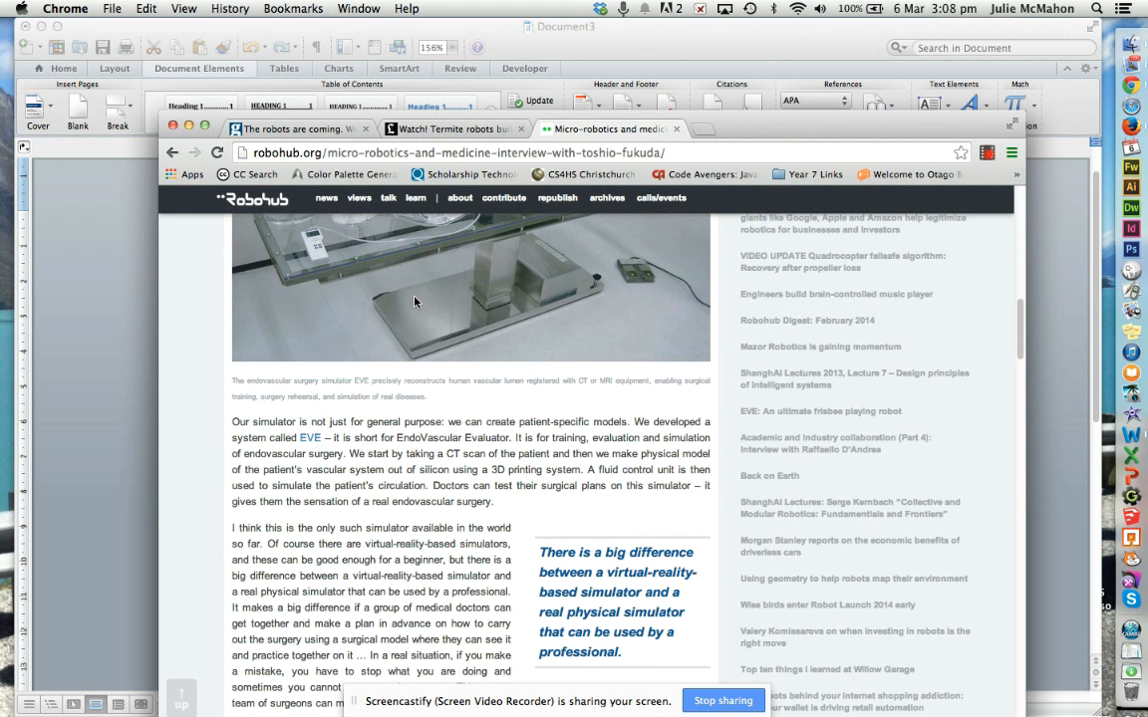
left_click_drag(235, 422, 507, 501)
key("super+c")
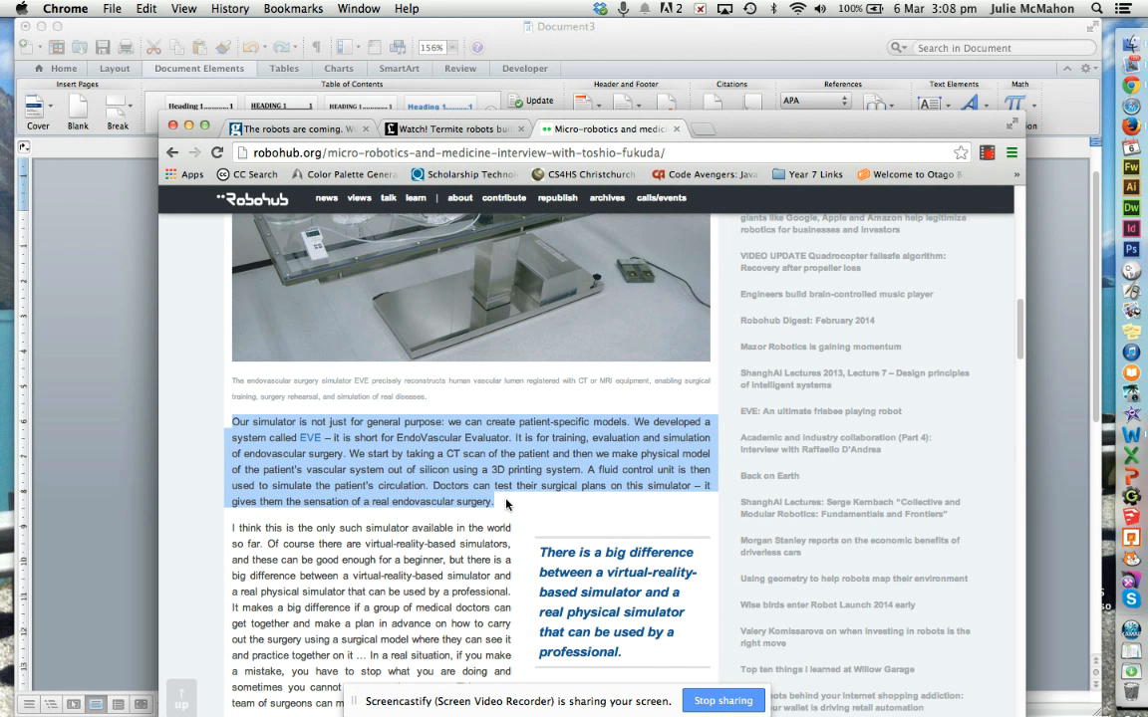
key("super+Tab")
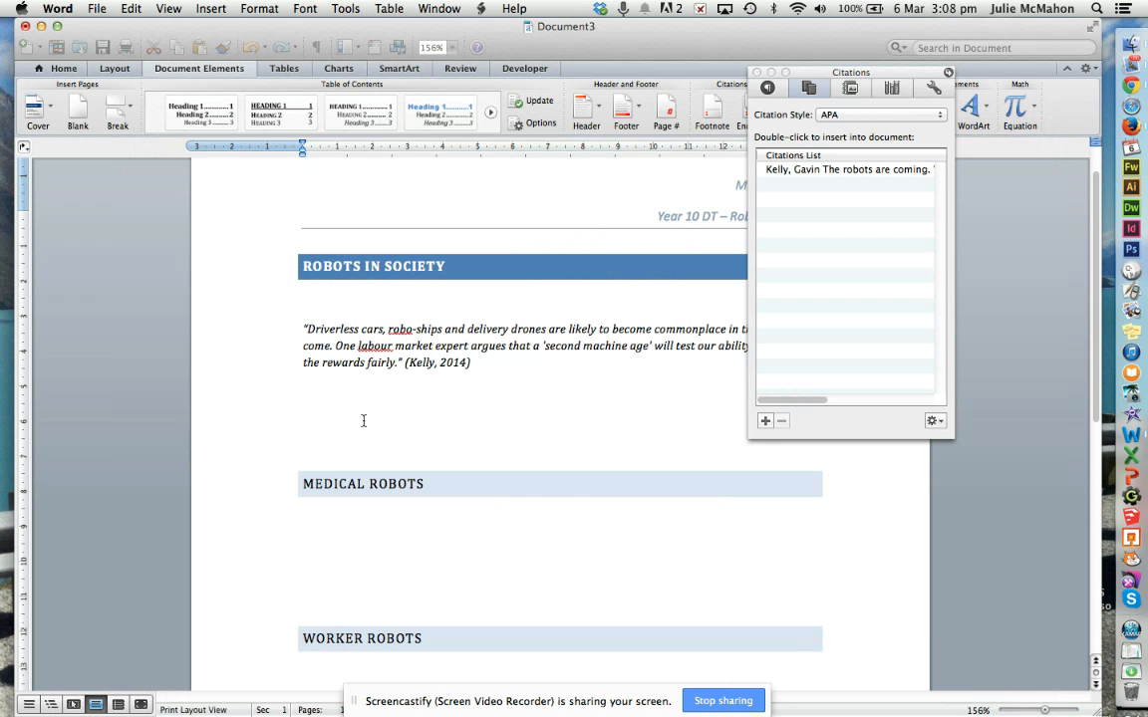
right_click(336, 513)
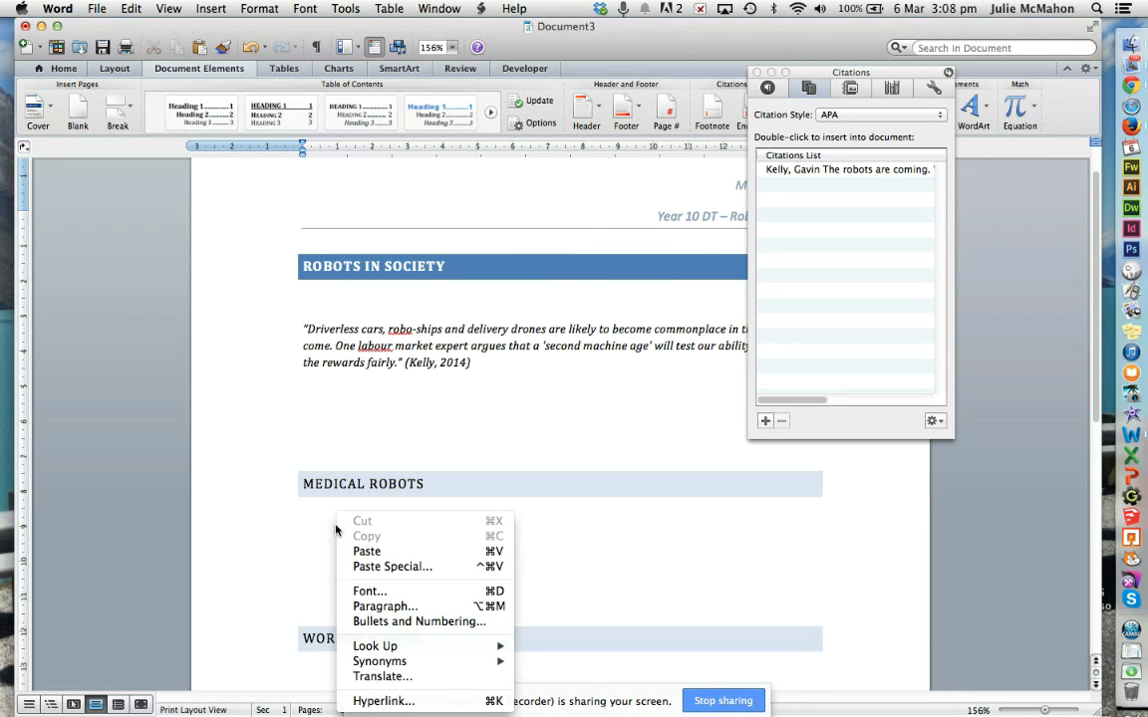
left_click(366, 551)
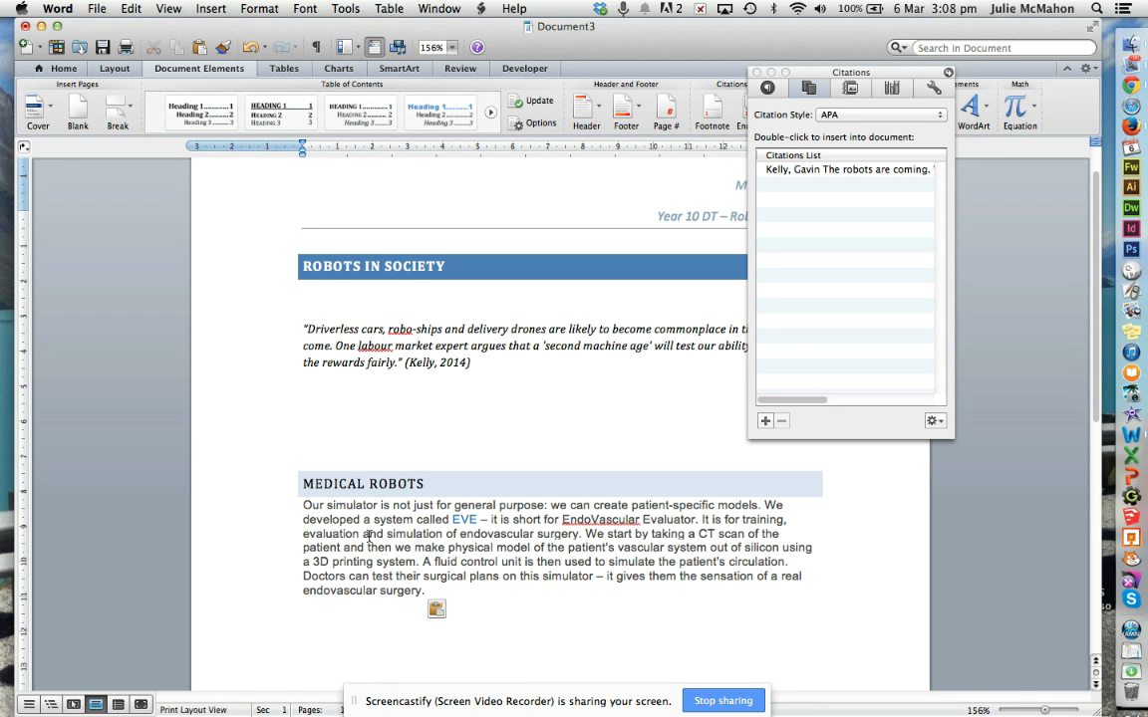
key("super+z")
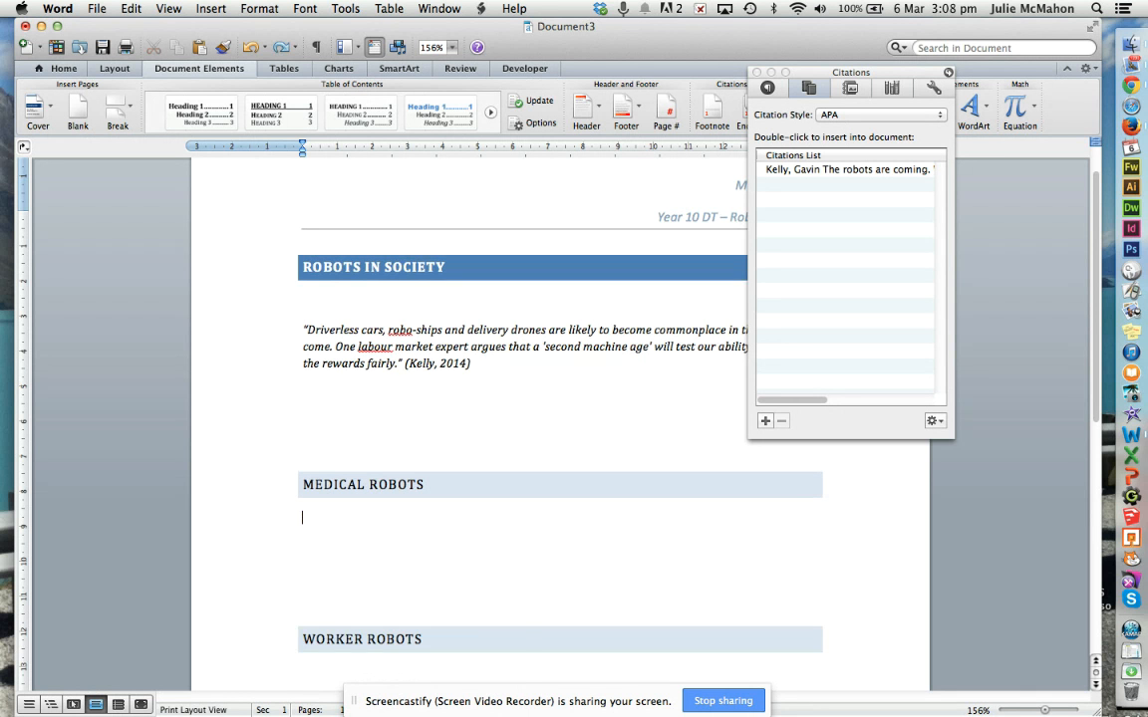
- Paste the copied paragraph as unformatted text under the Medical Robots heading and enclose it in double quotation marks
right_click(339, 511)
left_click(383, 564)
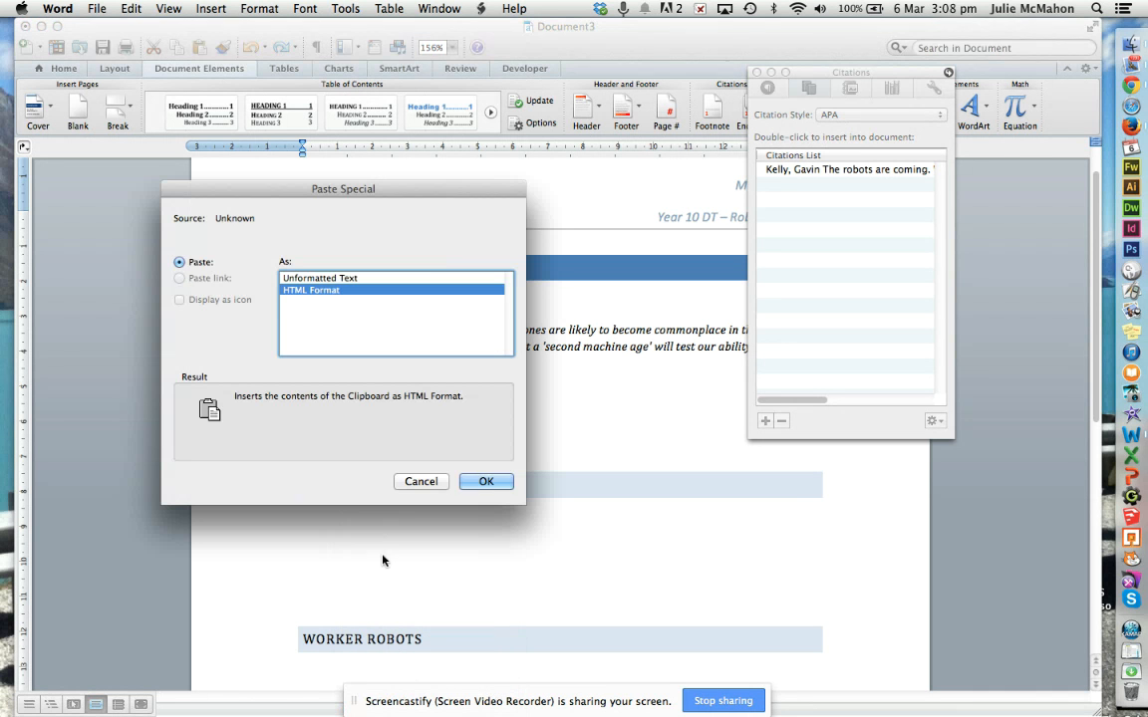
left_click(324, 278)
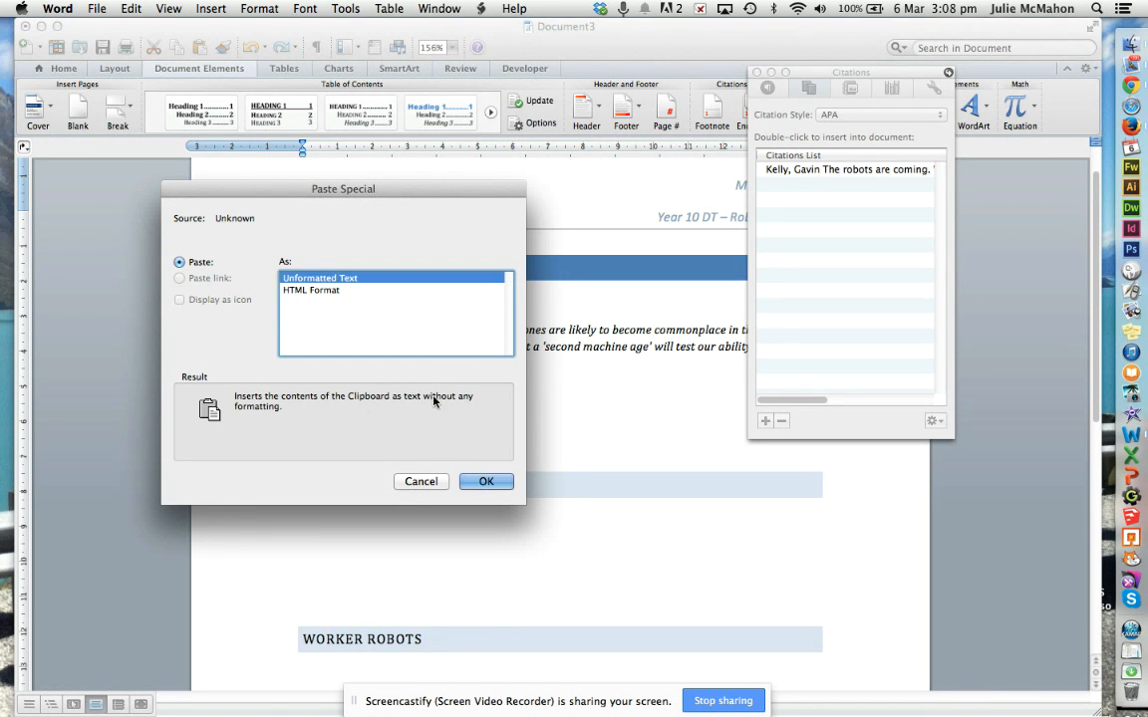
left_click(486, 483)
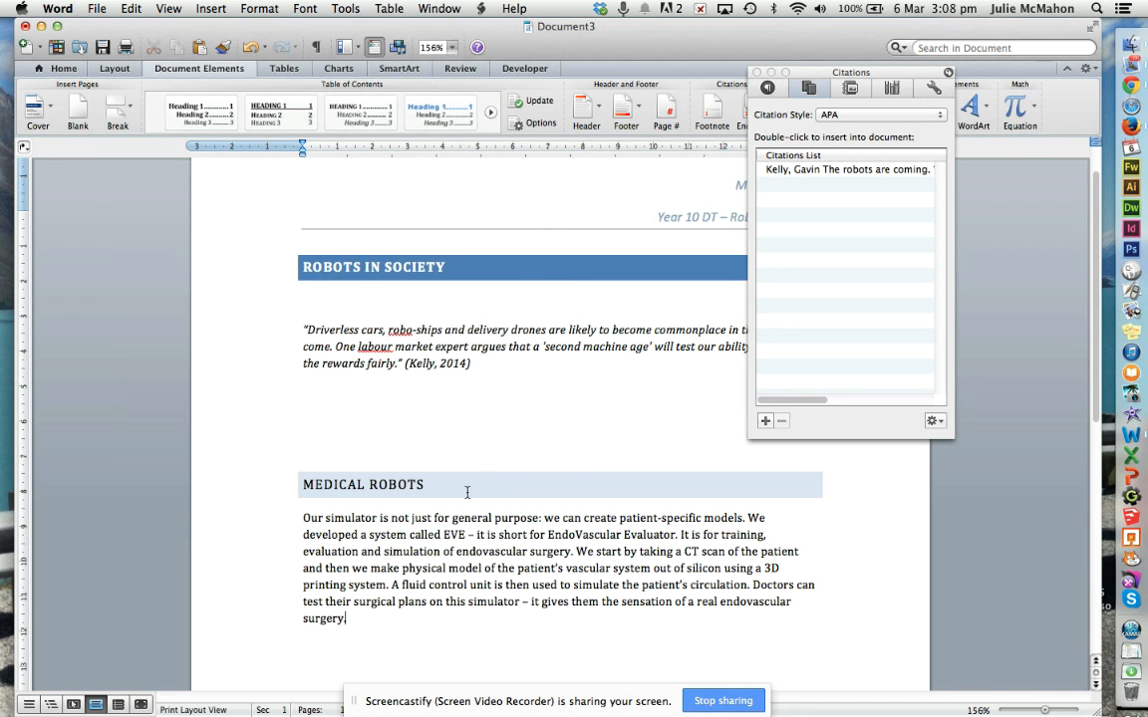
left_click(301, 518)
type("\"")
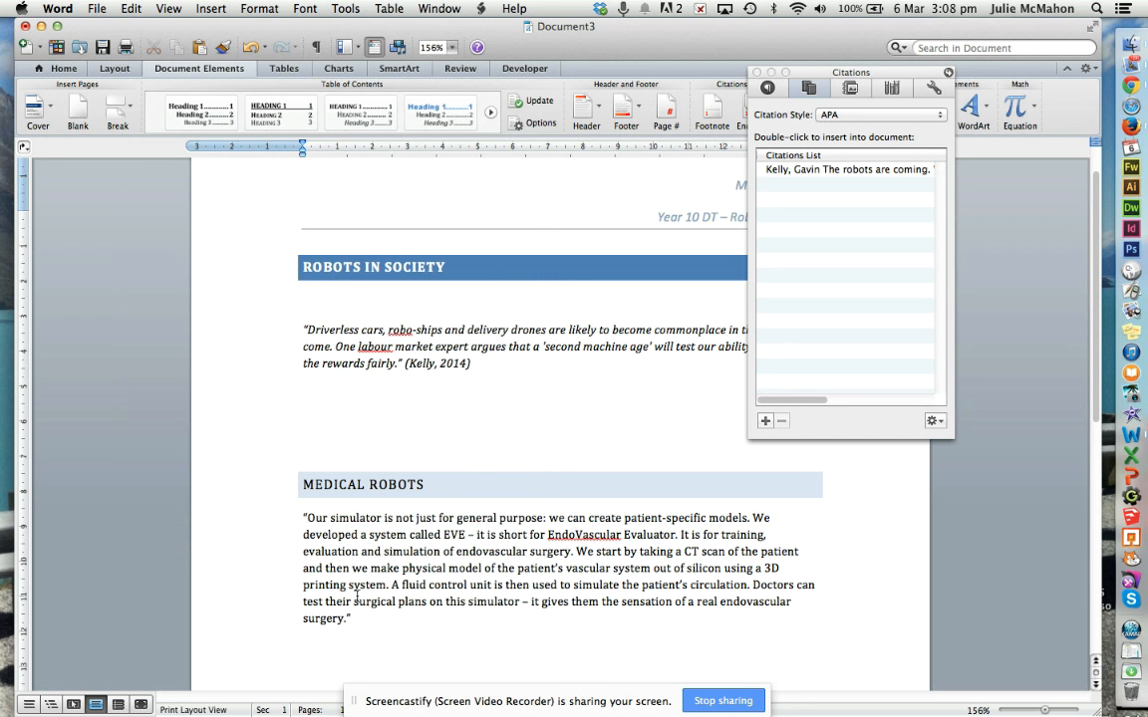
- Apply the Quote style to the Medical Robots quotation, moving the Citations palette clear of the style gallery
left_click_drag(354, 620, 299, 522)
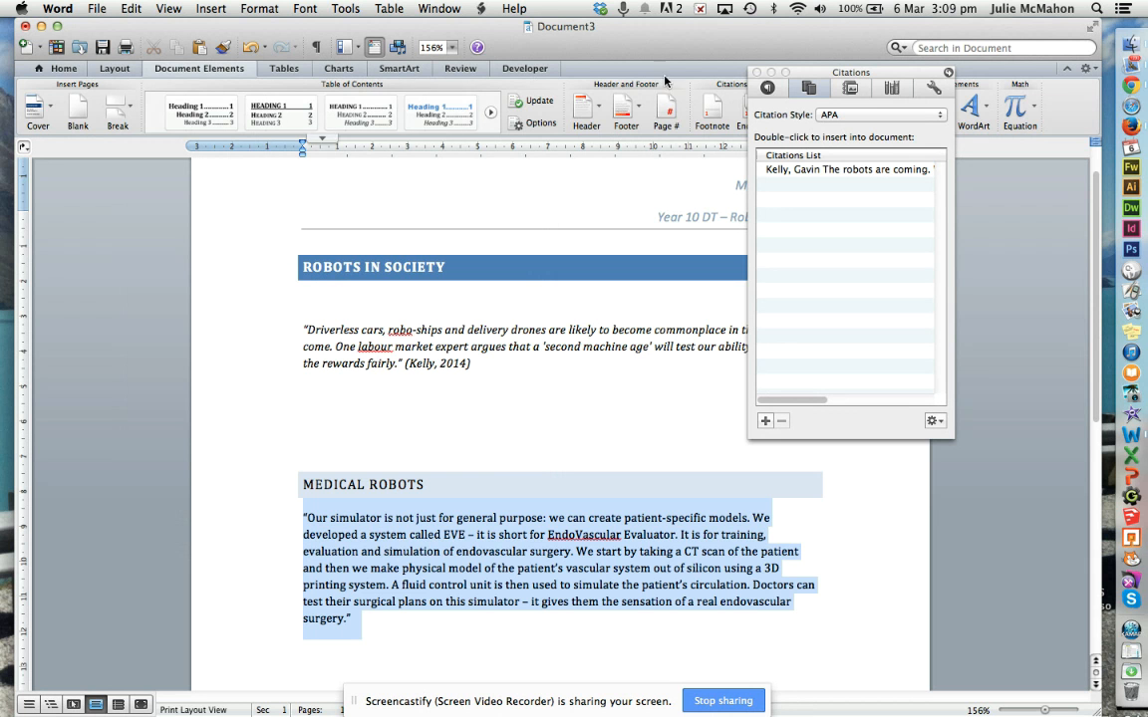
left_click(63, 67)
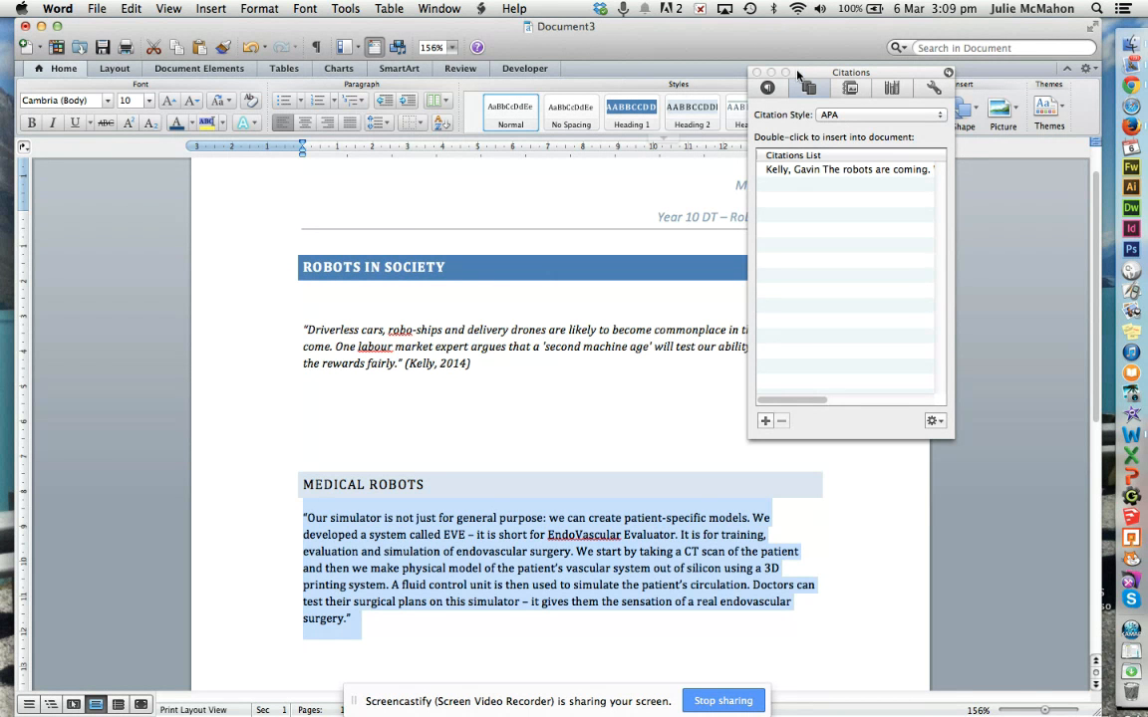
left_click_drag(807, 73, 928, 168)
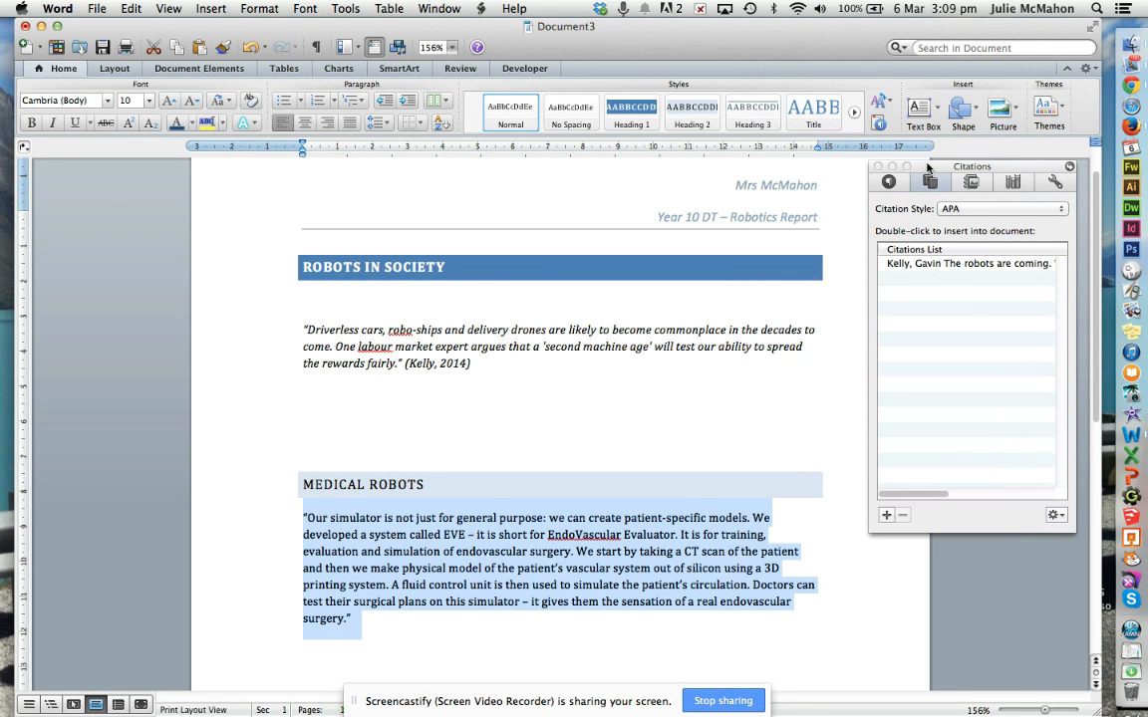
left_click(854, 112)
left_click(811, 112)
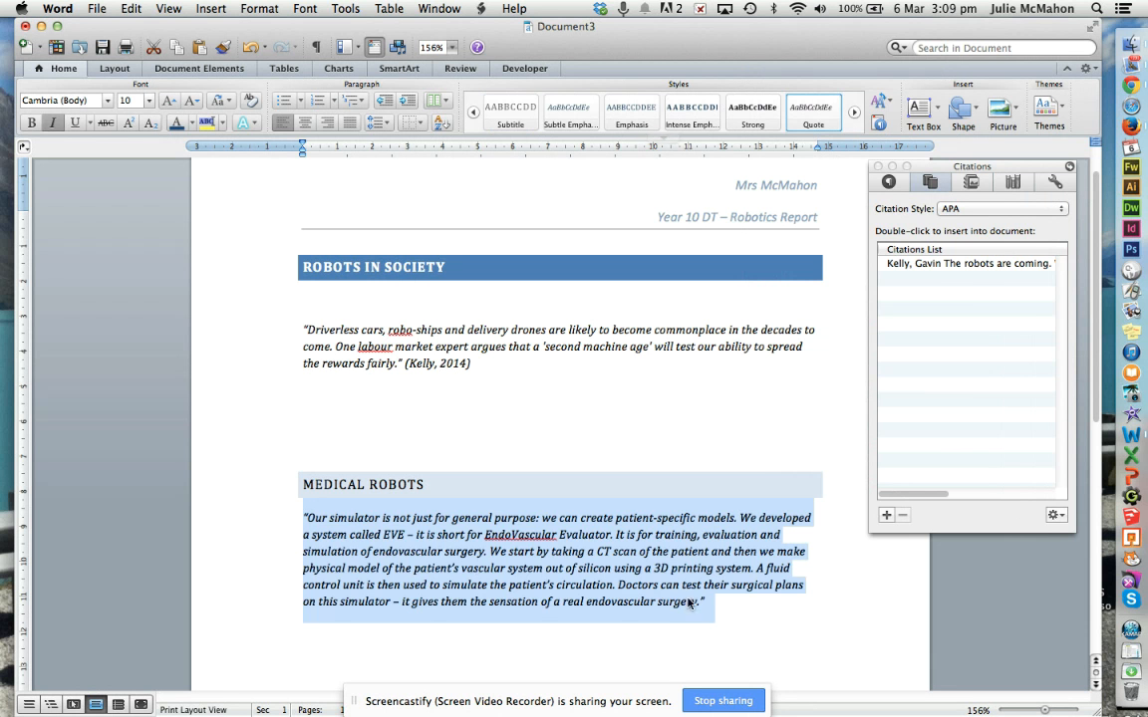
- Start a new web site source for the end of the Medical Robots quotation, with the author's name copied from the article's byline in Chrome
left_click(723, 600)
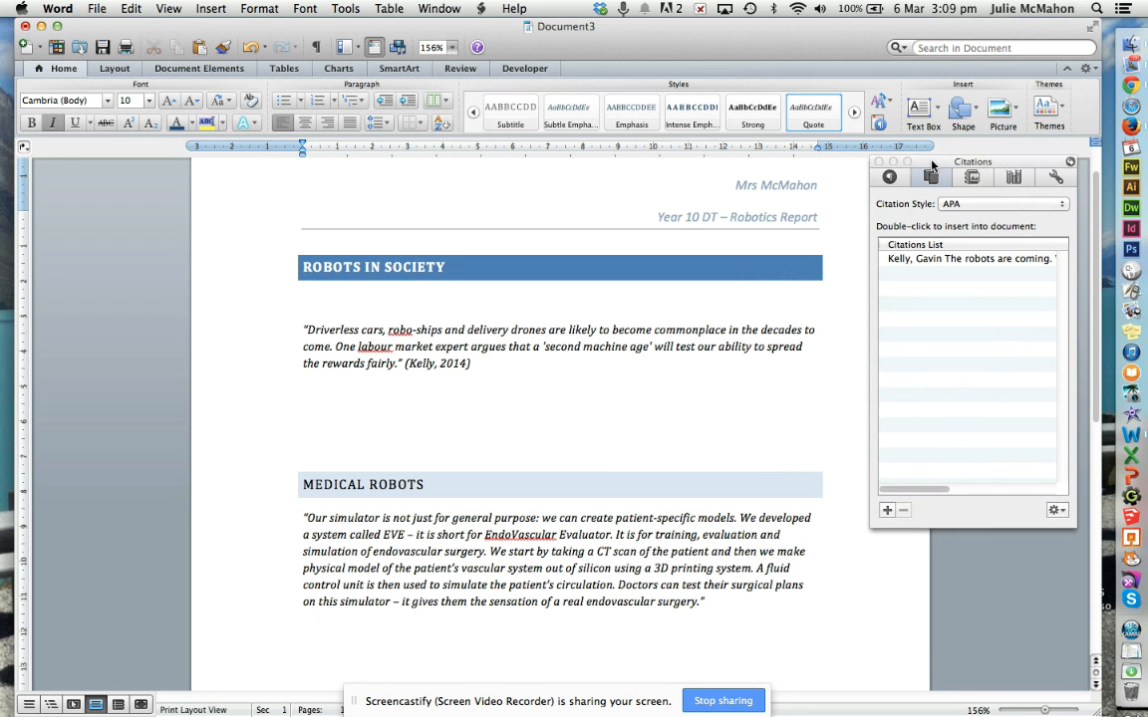
left_click_drag(932, 167, 922, 75)
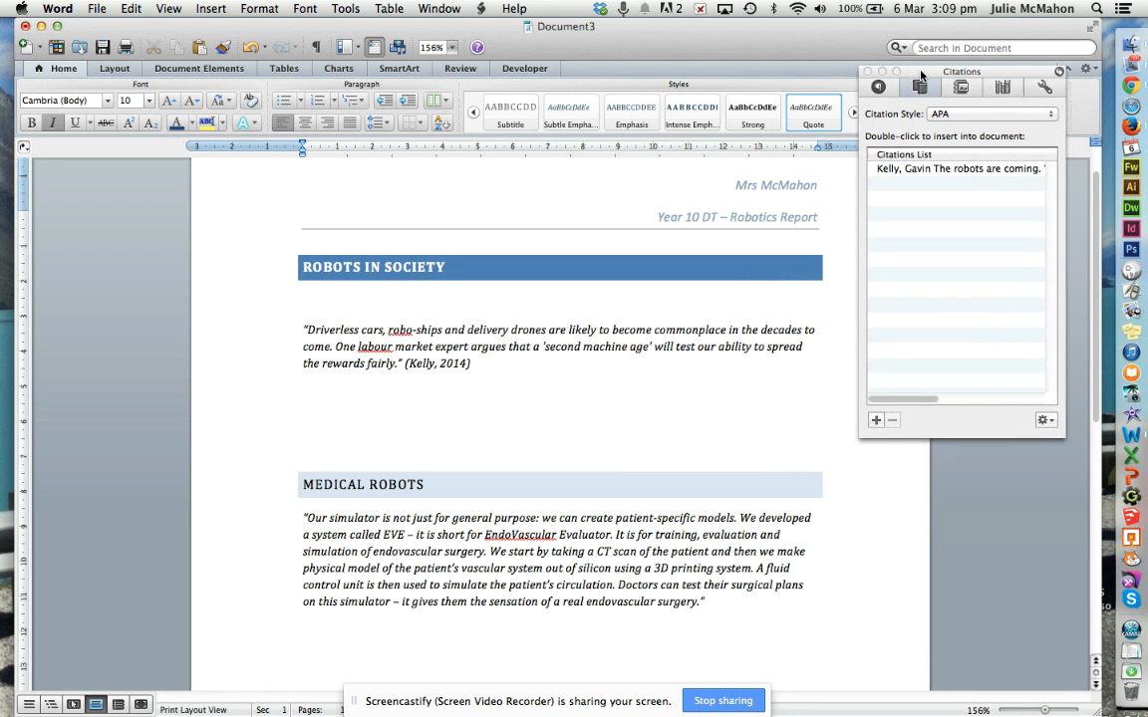
left_click(876, 420)
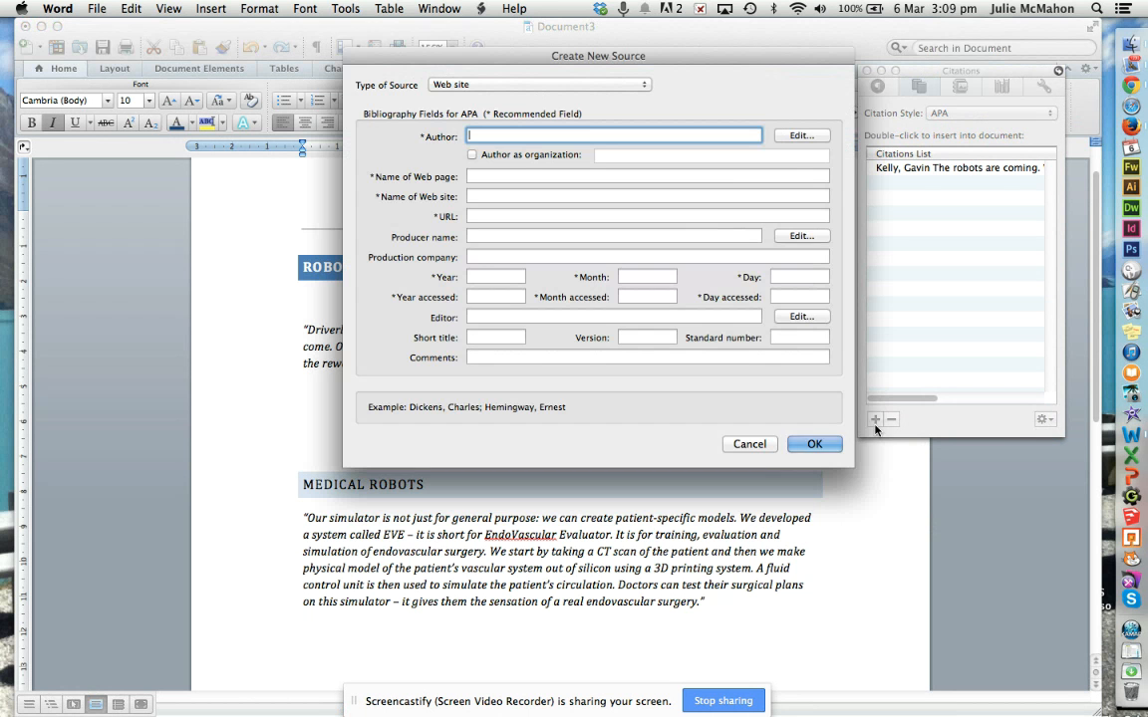
left_click(1132, 87)
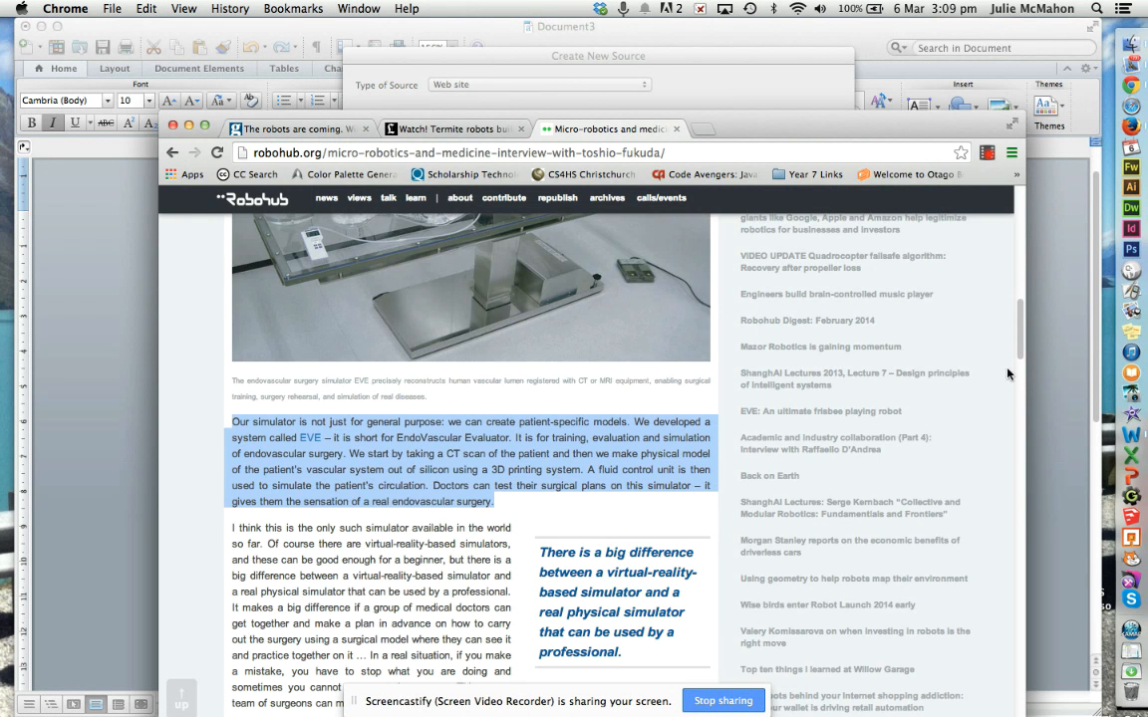
left_click_drag(1019, 356, 1019, 232)
scroll(917, 229, "down", 5)
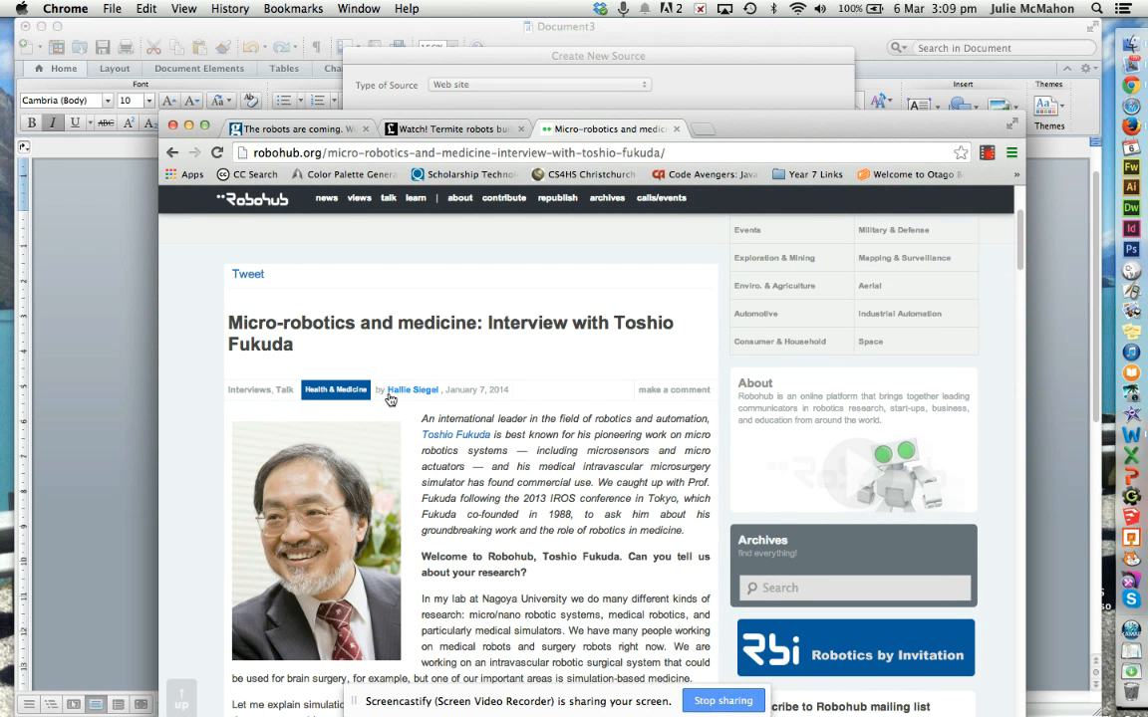
left_click_drag(384, 392, 441, 394)
key("super+c")
left_click(765, 103)
key("super+v")
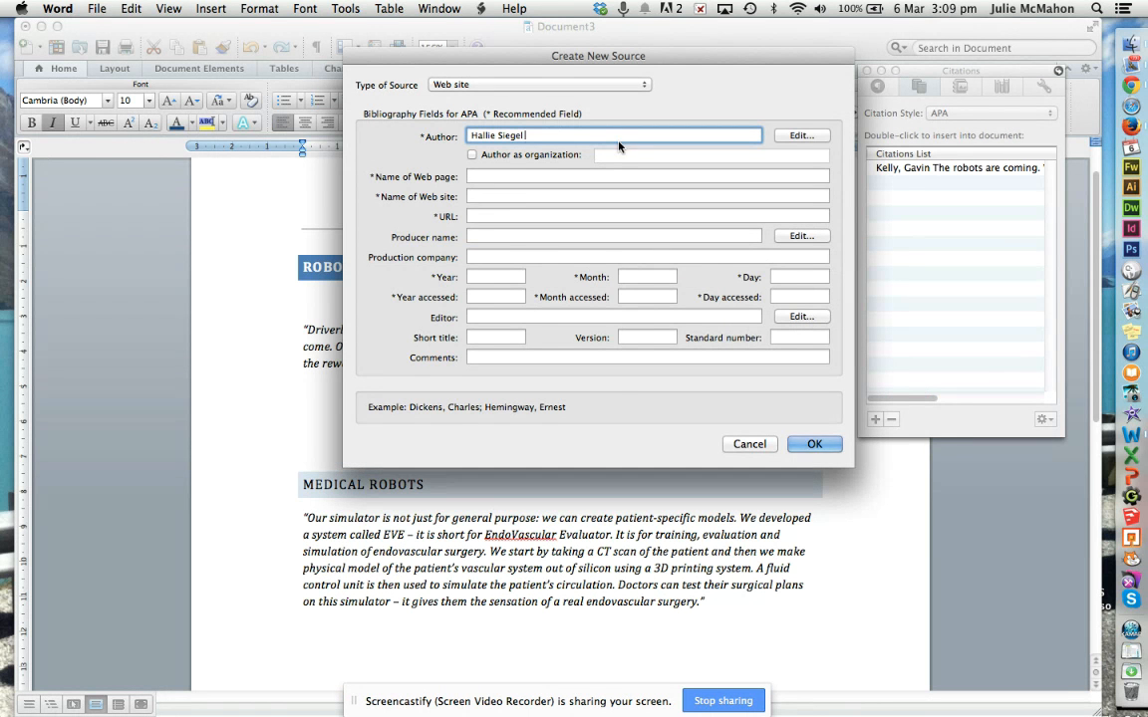
- Copy the full title of the Robohub article from Chrome into the source as the name of the web page
left_click(523, 175)
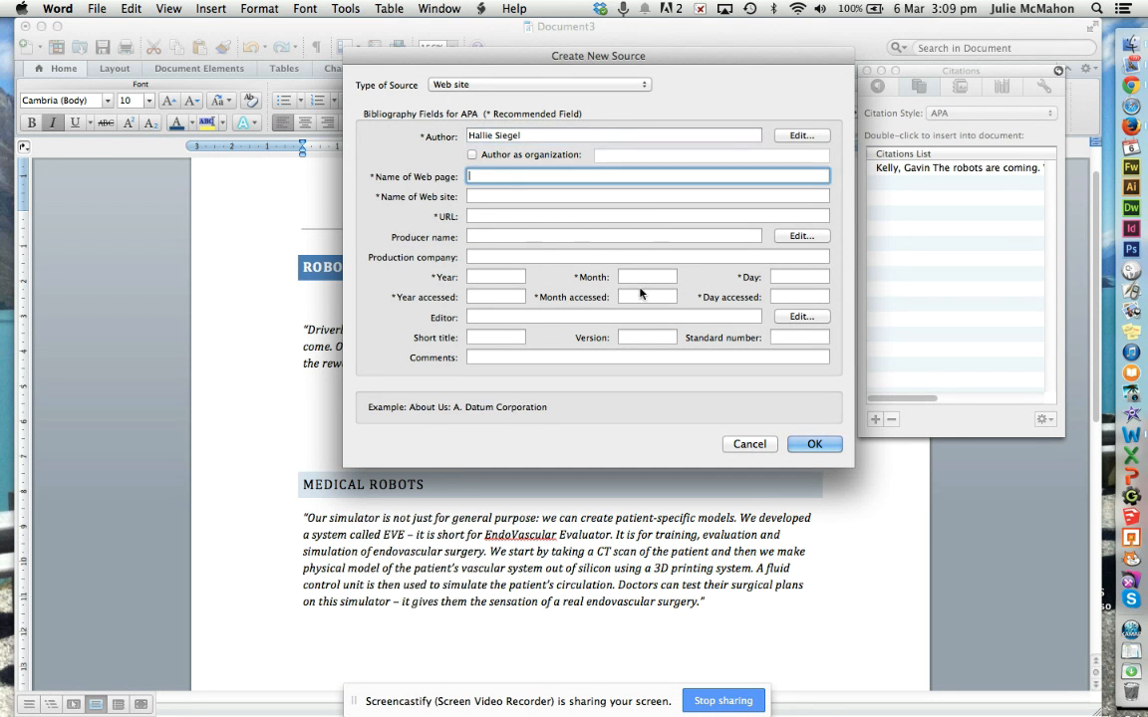
left_click(1131, 85)
left_click_drag(221, 320, 316, 347)
key("super+c")
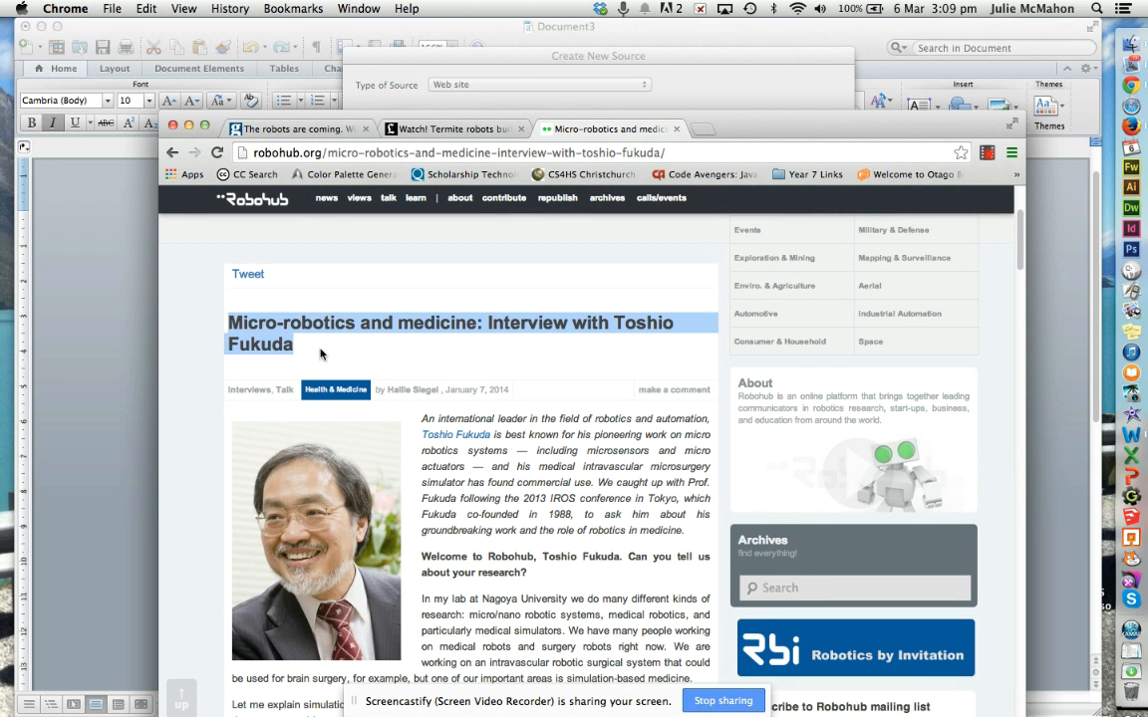
left_click(561, 87)
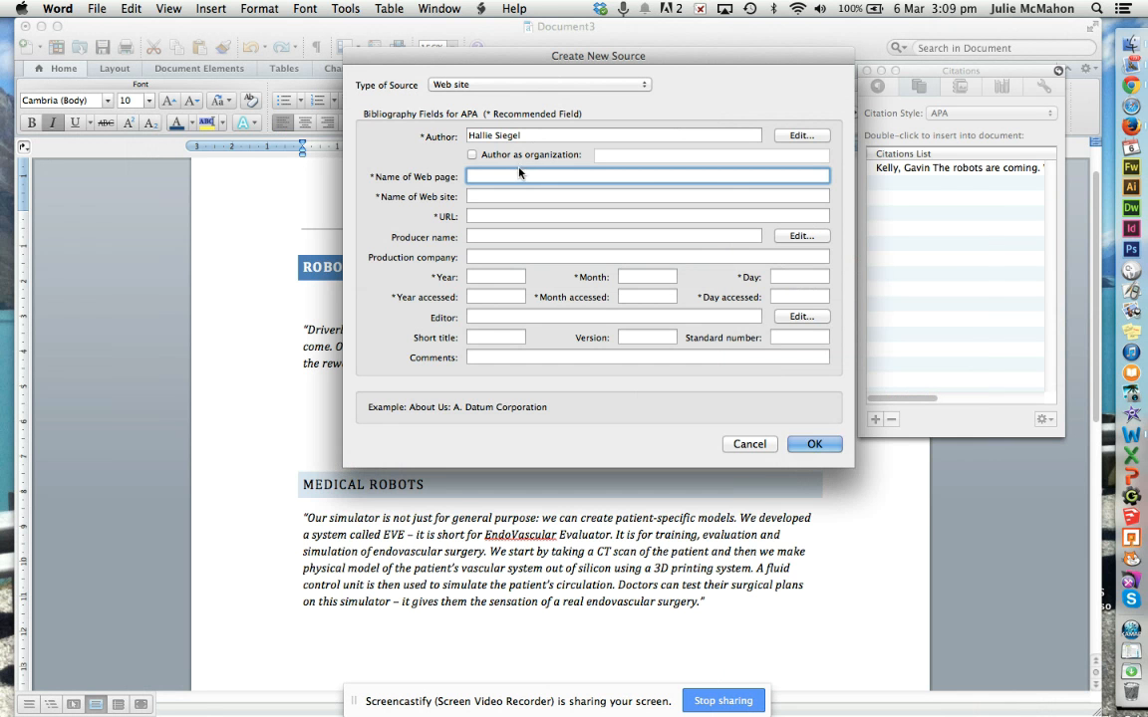
key("super+v")
- Check the site's name on the article page in Chrome and set the source's web site name to Robohub
left_click(516, 195)
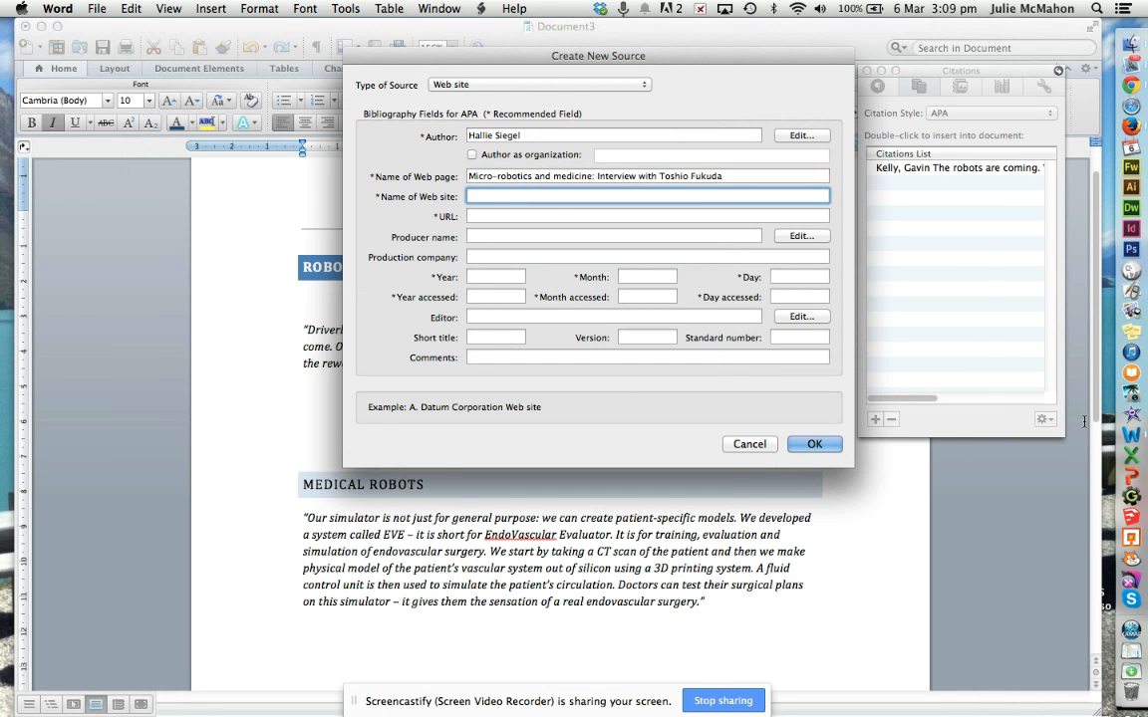
left_click(1131, 85)
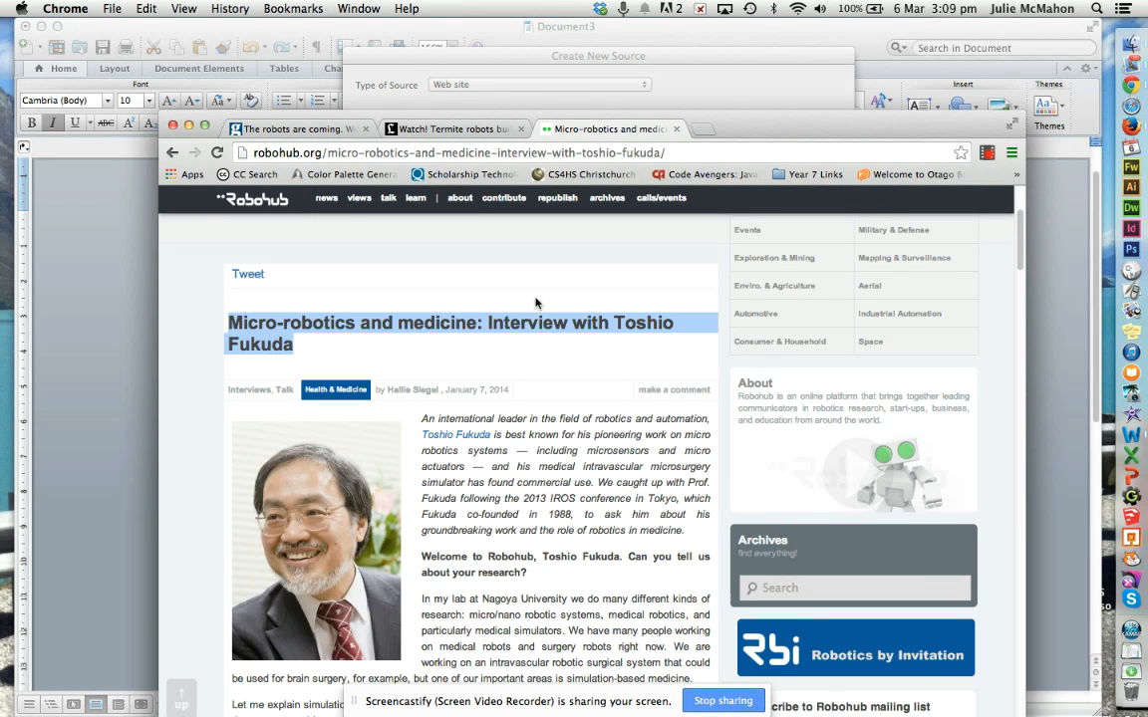
scroll(486, 274, "up", 5)
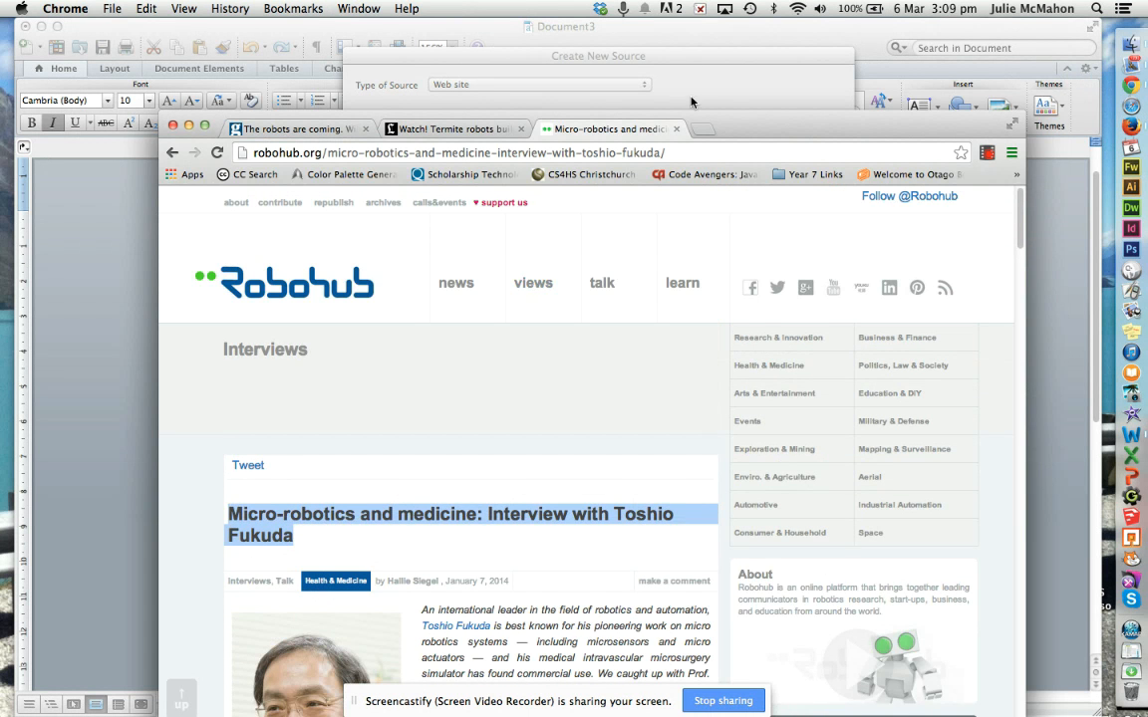
left_click(623, 67)
type("R")
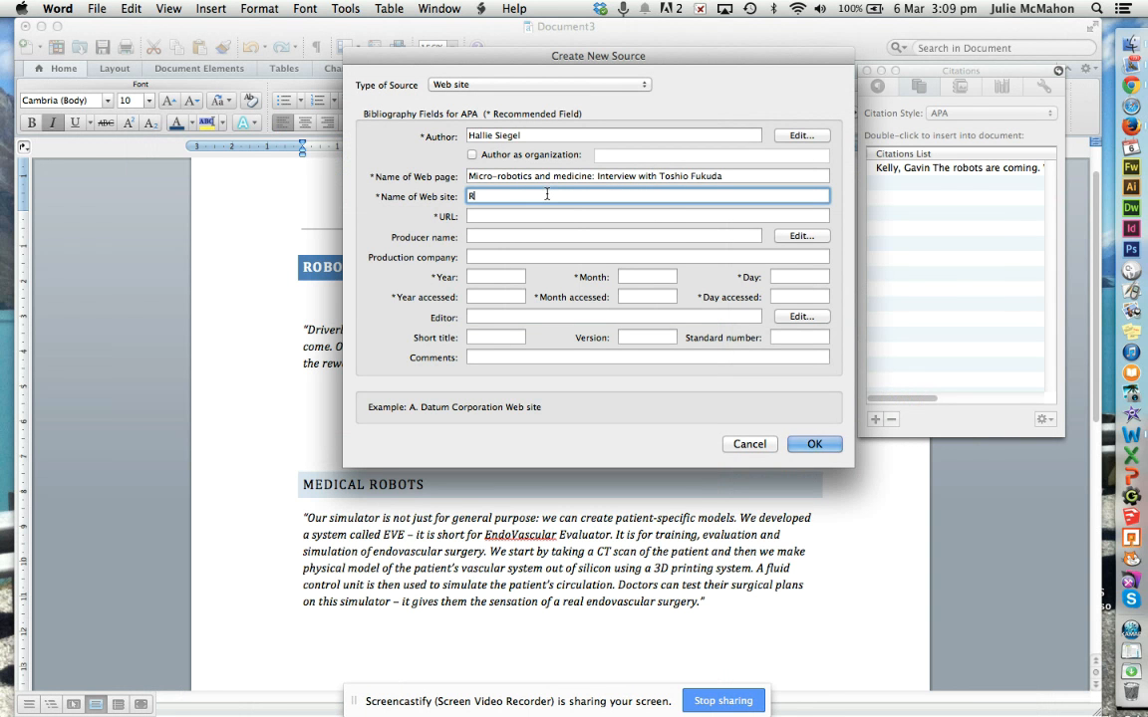
type("obohub")
key("Tab")
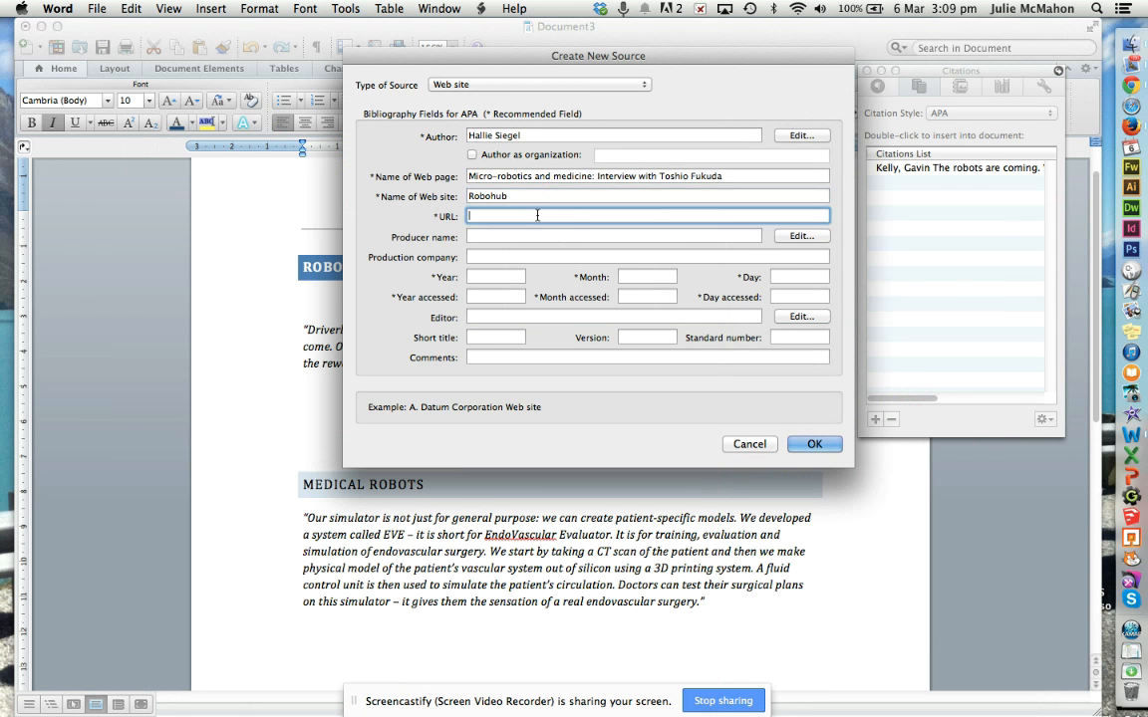
- Copy the Robohub article's web address from Chrome into the new source as its URL
left_click(1134, 89)
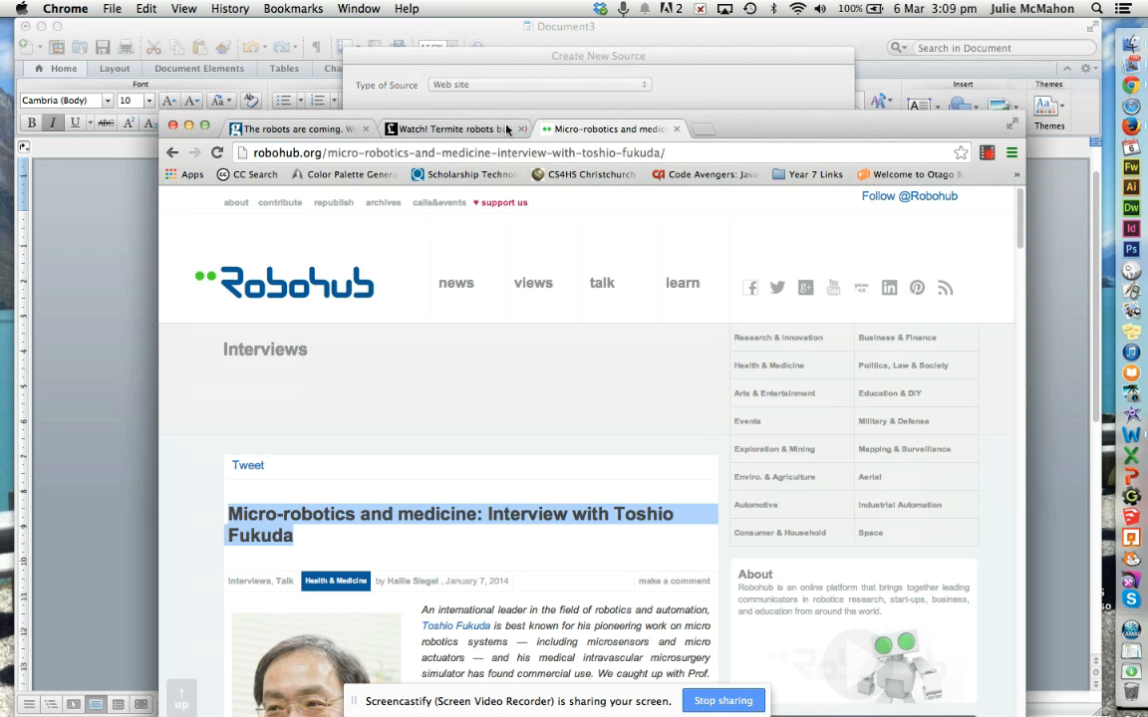
double_click(566, 151)
triple_click(566, 151)
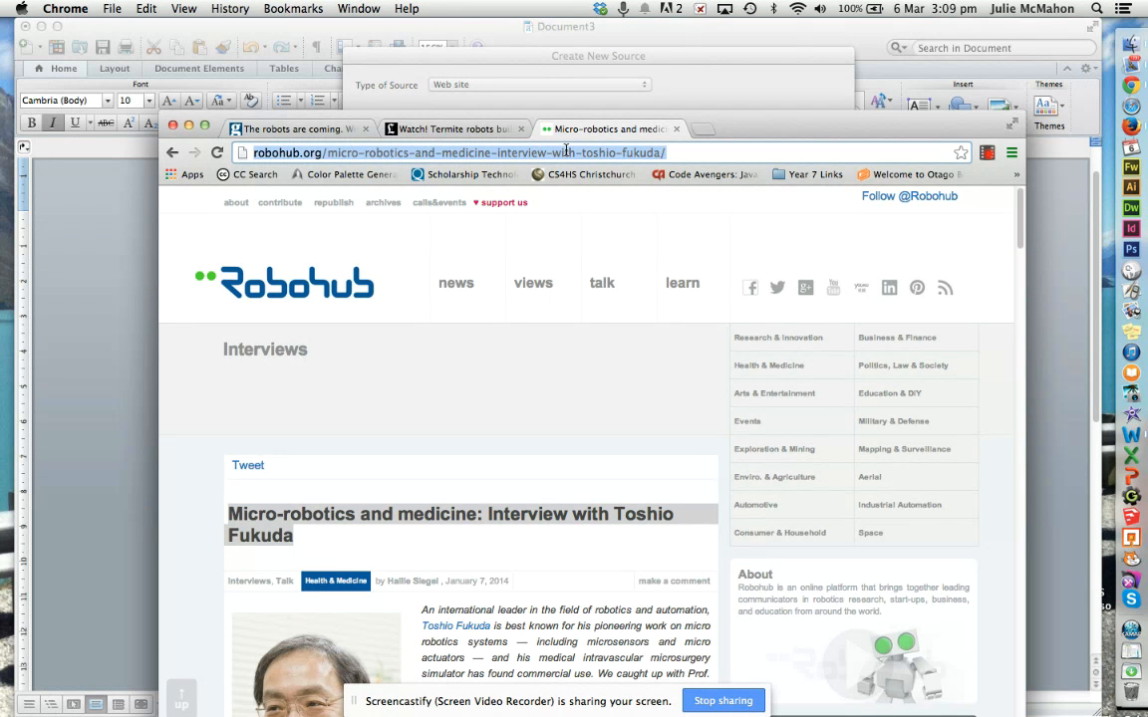
key("super+c")
left_click(663, 63)
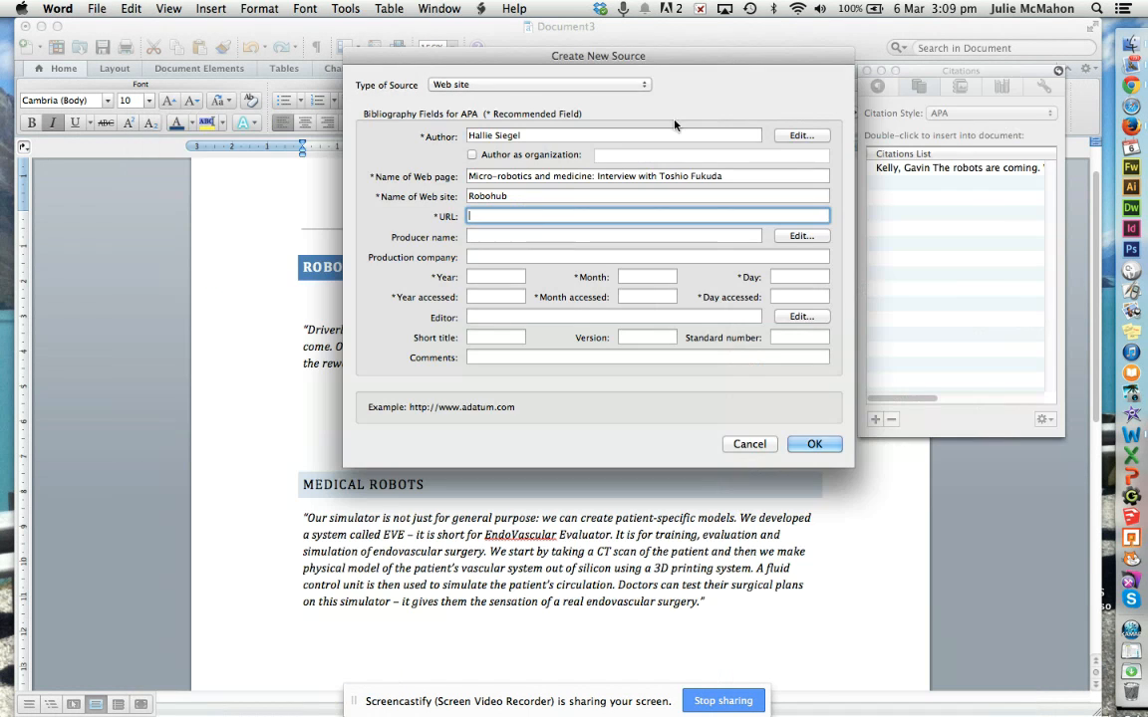
key("super+v")
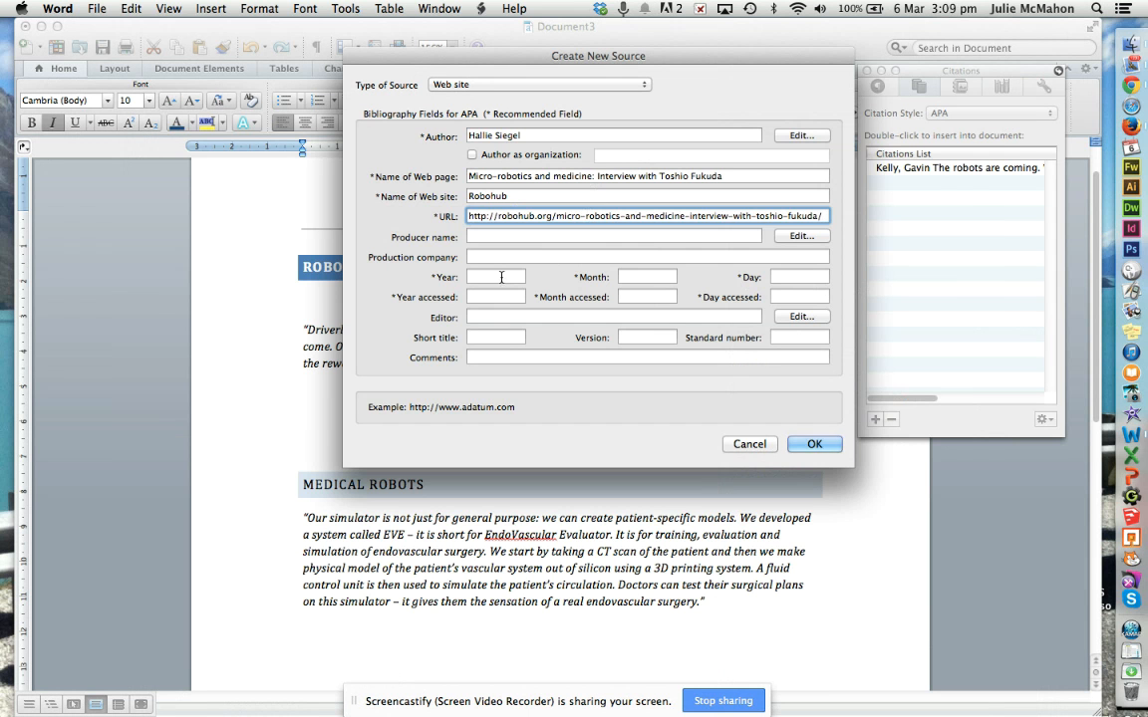
- Look up the article's publication date in Chrome and enter 2014, Jan and 2014 as the source's year, month and day
left_click(501, 277)
left_click(1131, 84)
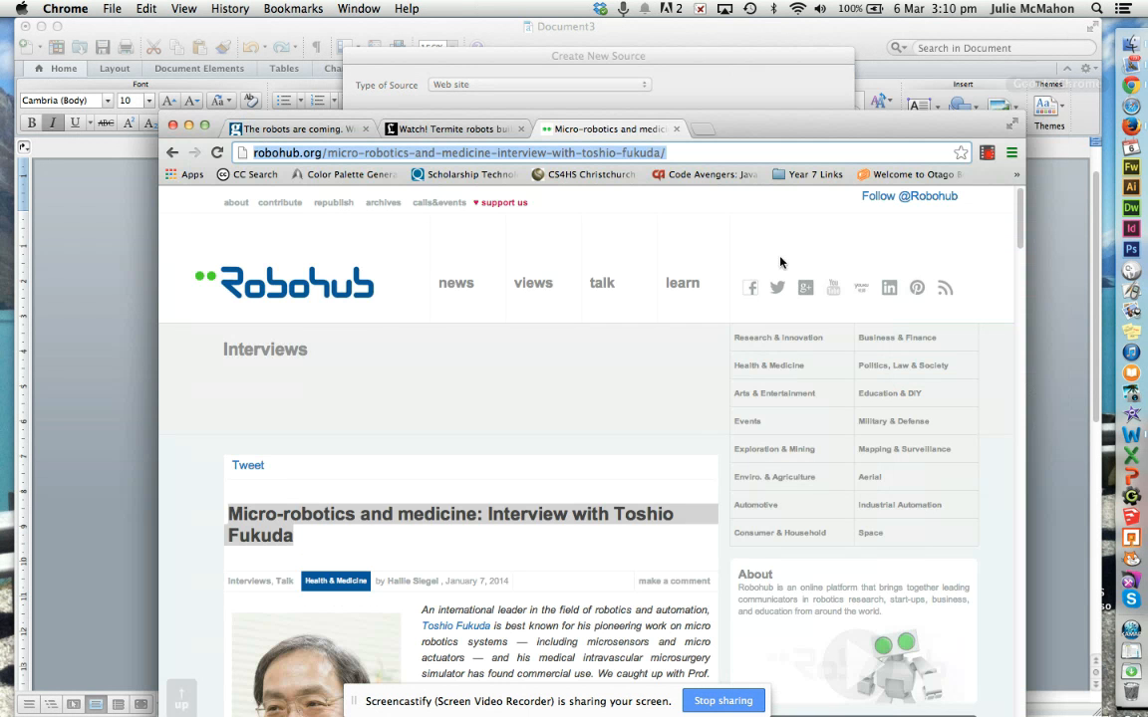
scroll(536, 385, "down", 1)
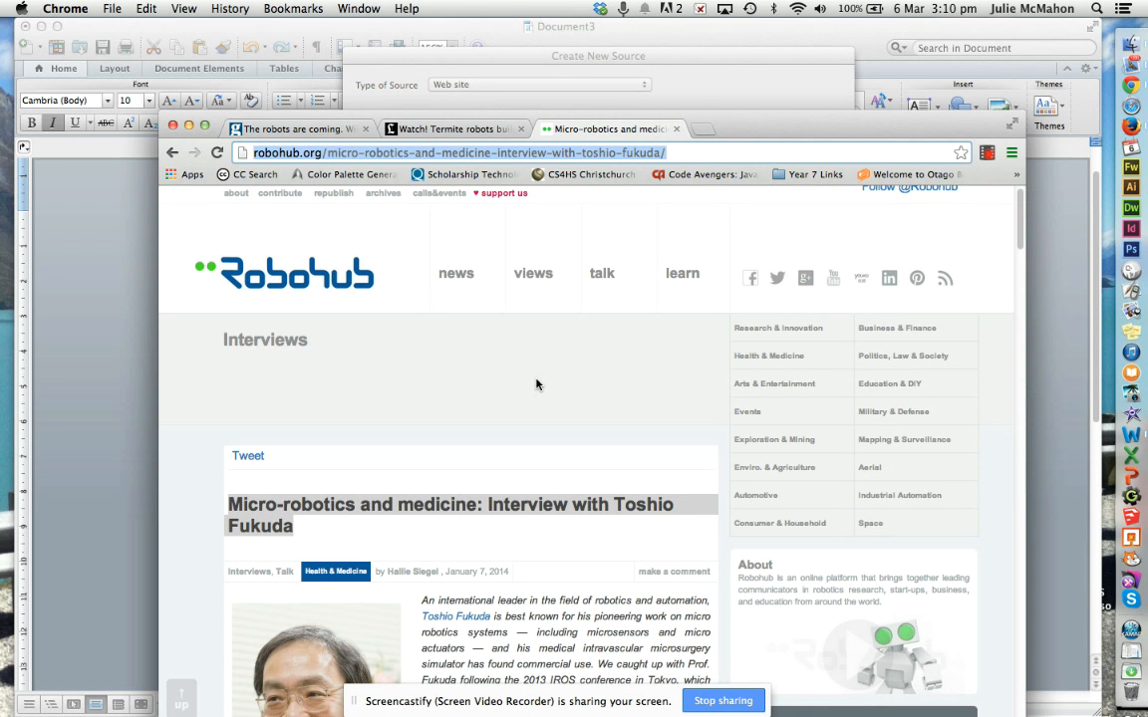
left_click(700, 97)
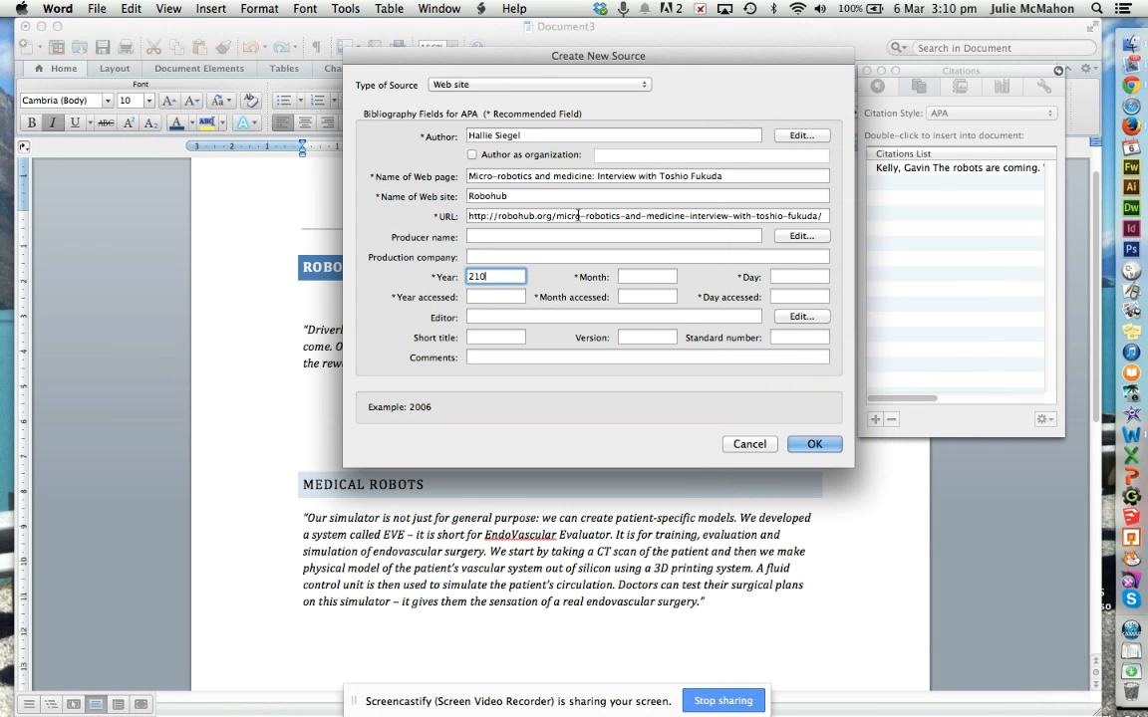
left_click_drag(498, 277, 456, 277)
key("BackSpace")
type("2014")
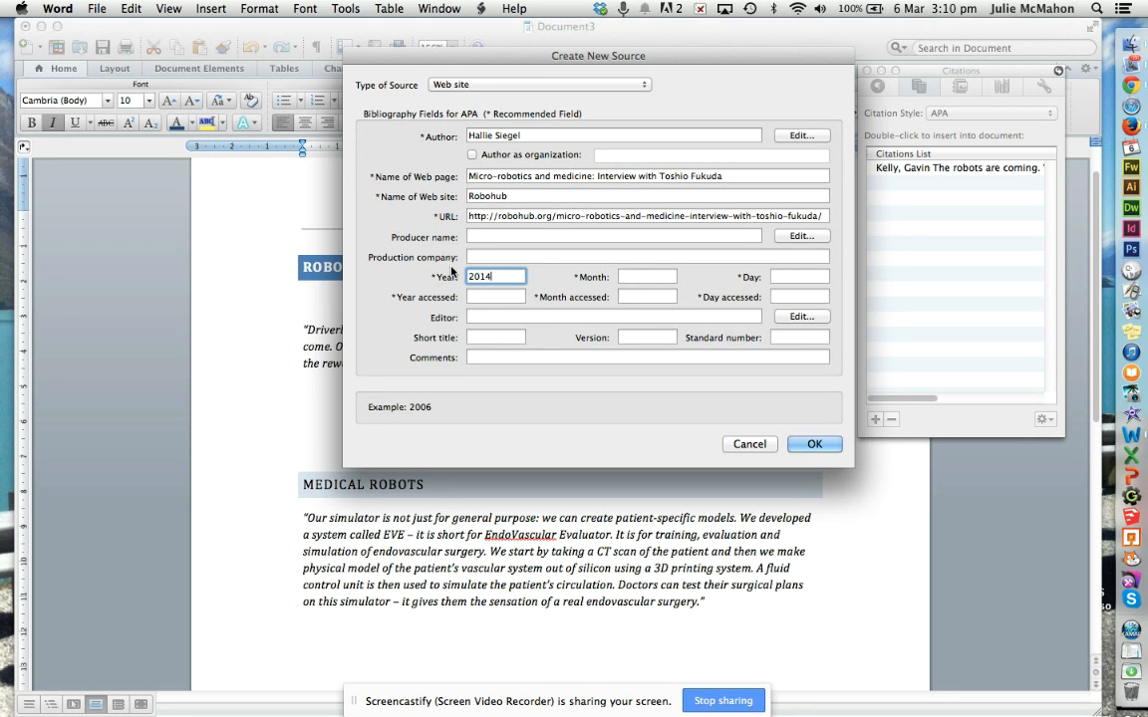
key("Tab")
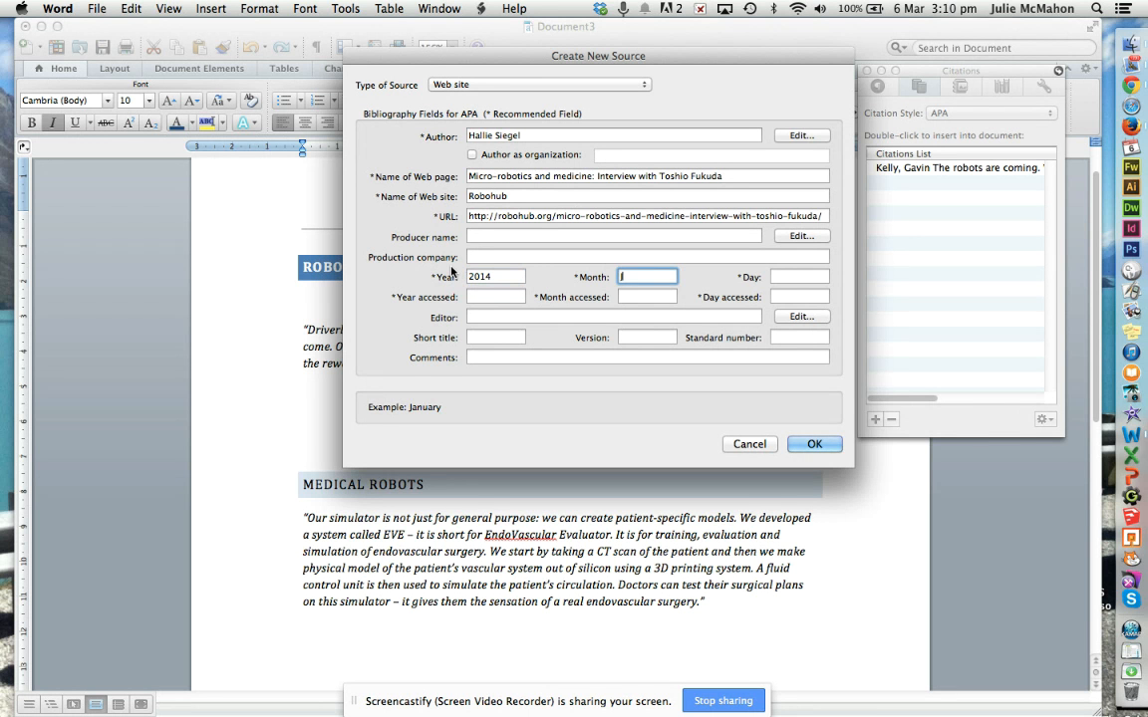
type("Jan")
key("Tab")
type("2")
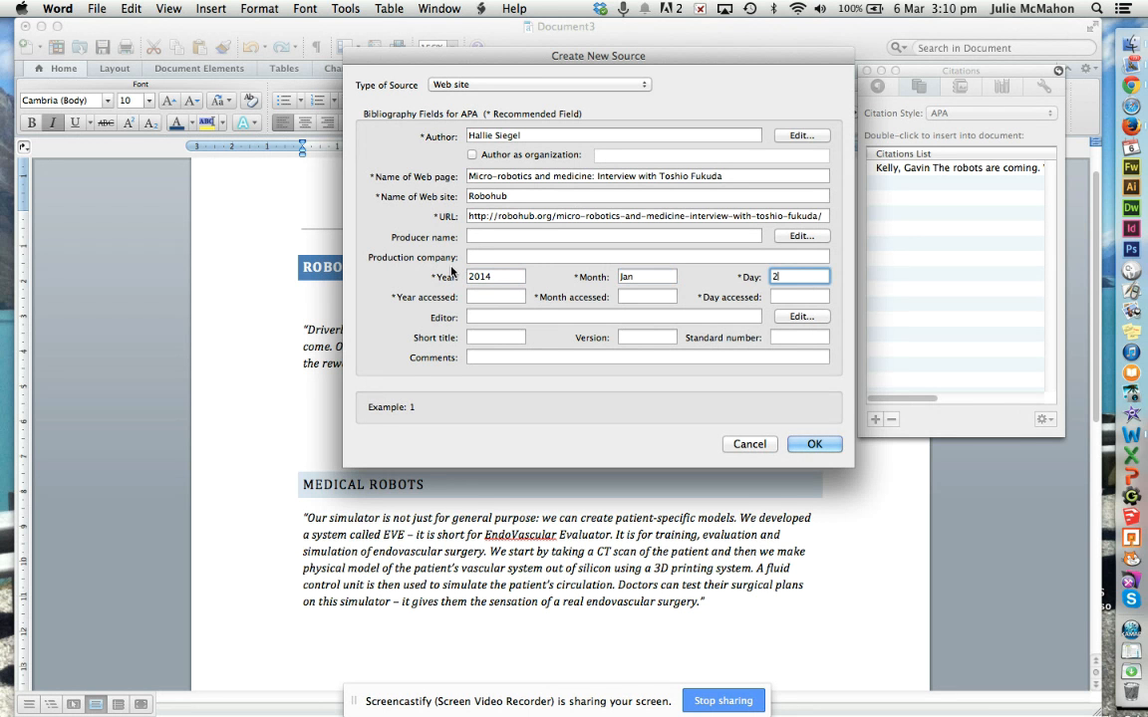
type("014")
- Set the source's year accessed to 2014 and month accessed to Mar
left_click(479, 296)
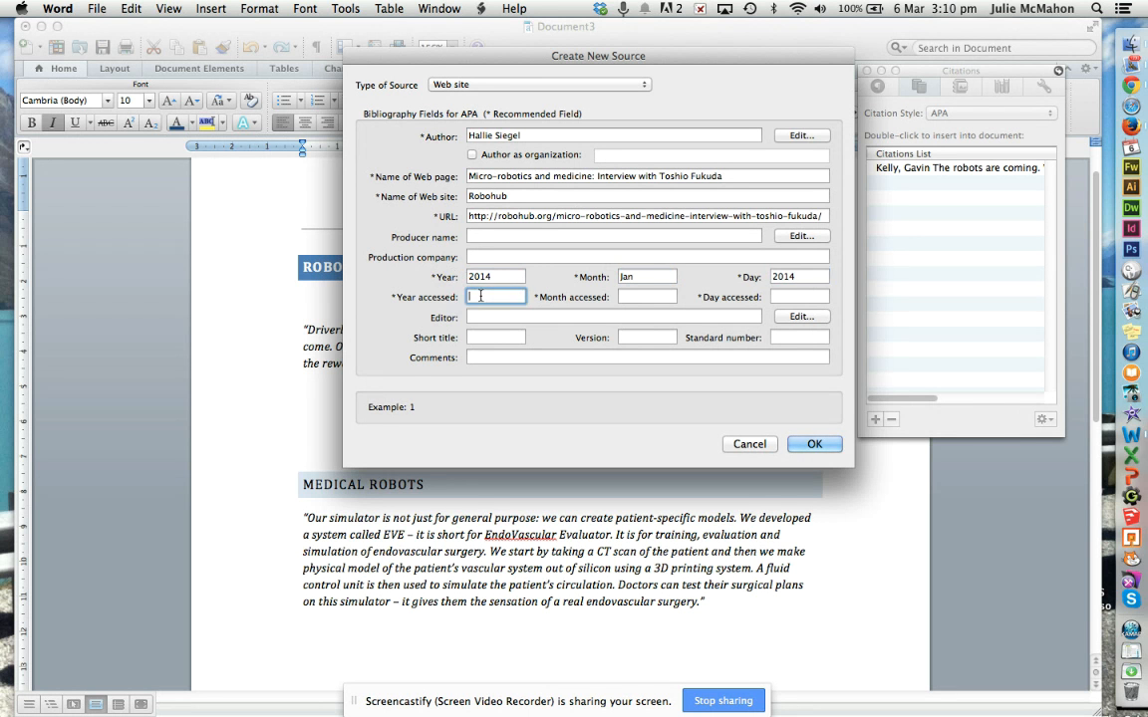
type("2014")
key("Tab")
type("Mar")
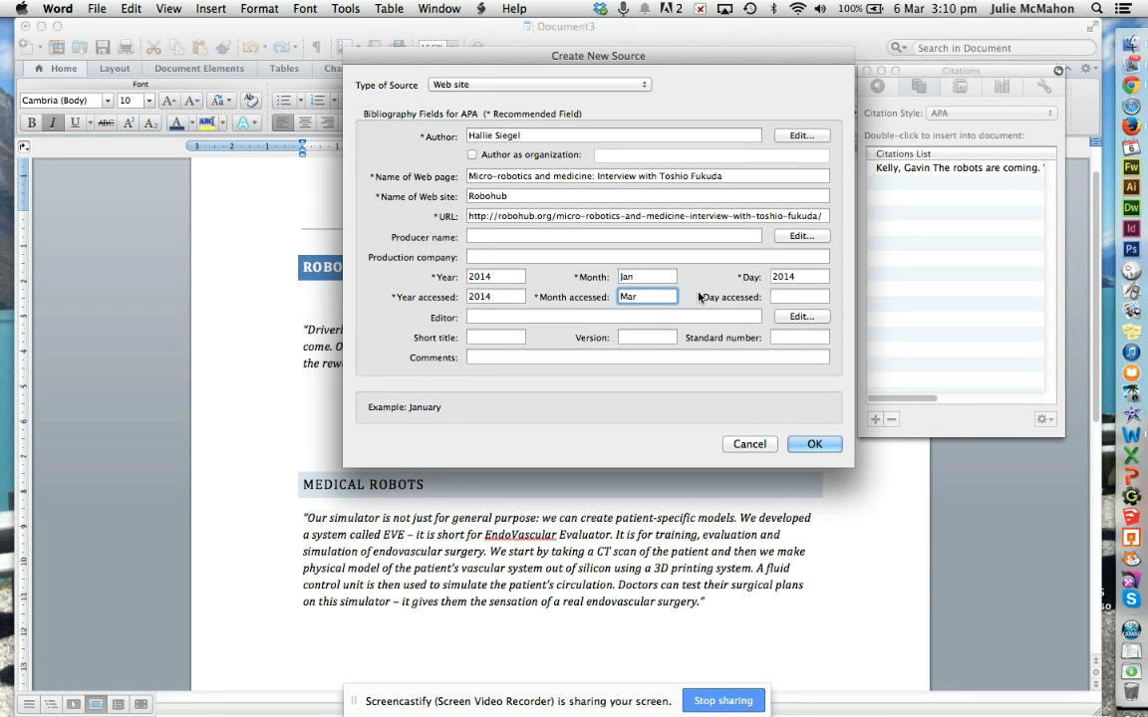
- Correct the publication day to 7, set the day accessed to 6, and add the source as the Medical Robots citation
left_click(770, 277)
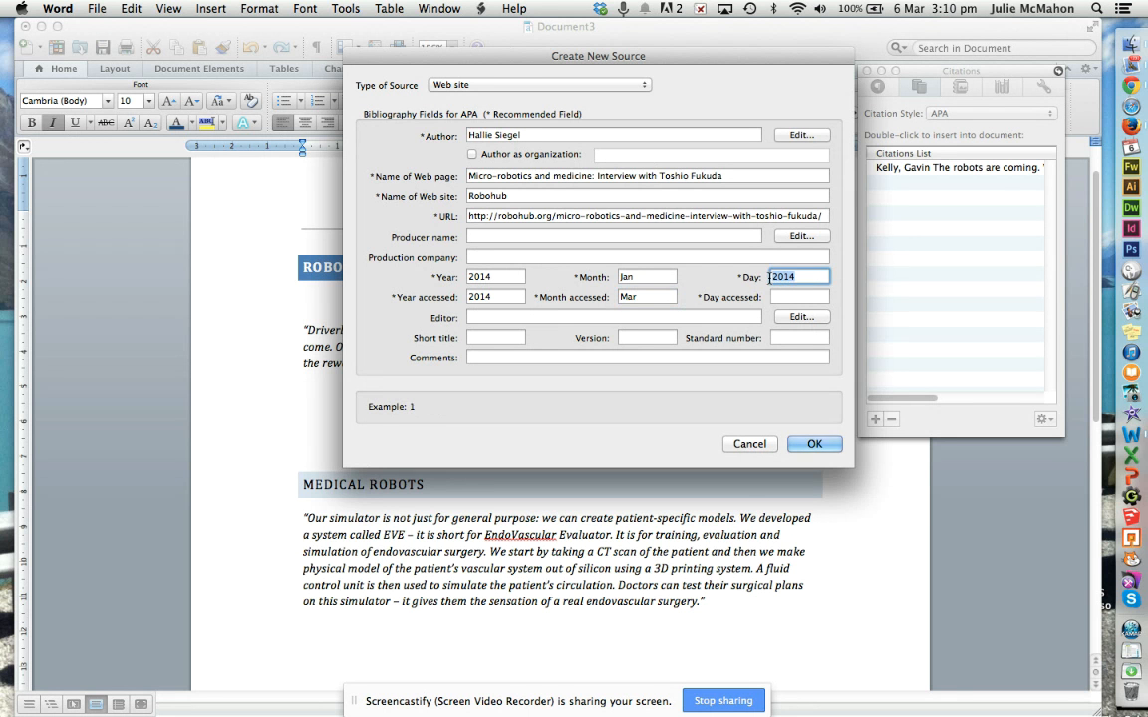
type("7")
left_click(781, 296)
type("6")
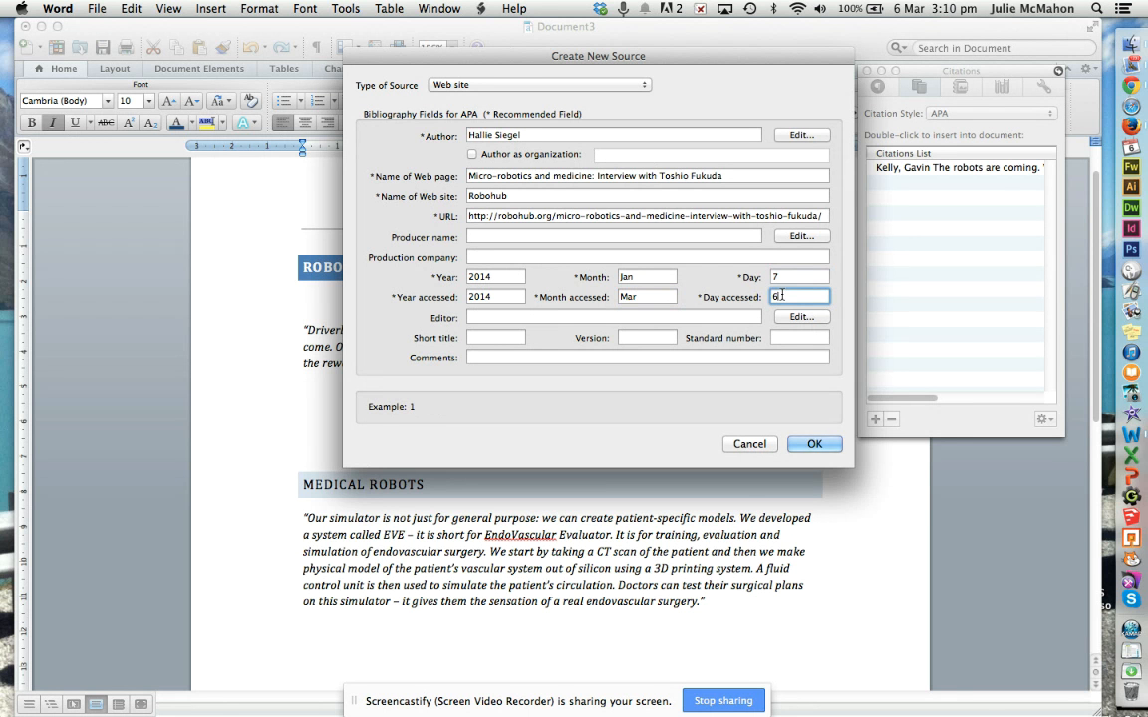
left_click(814, 443)
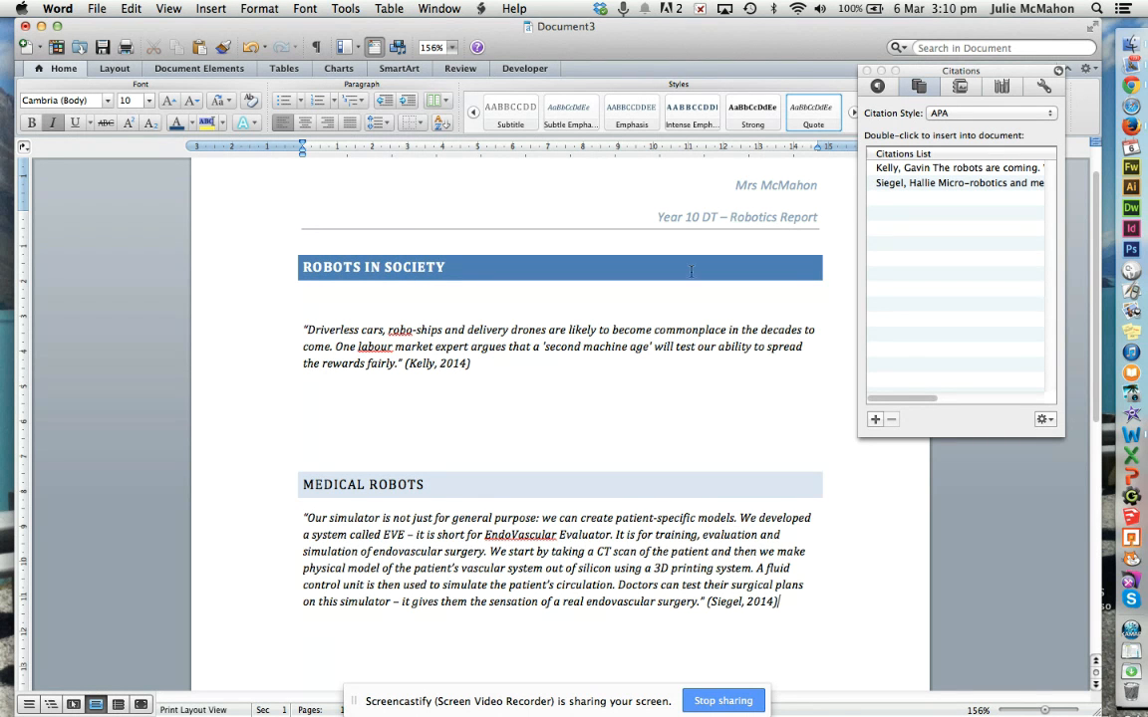
- Move the Citations palette over the page's edge and close it
left_click_drag(937, 76, 893, 63)
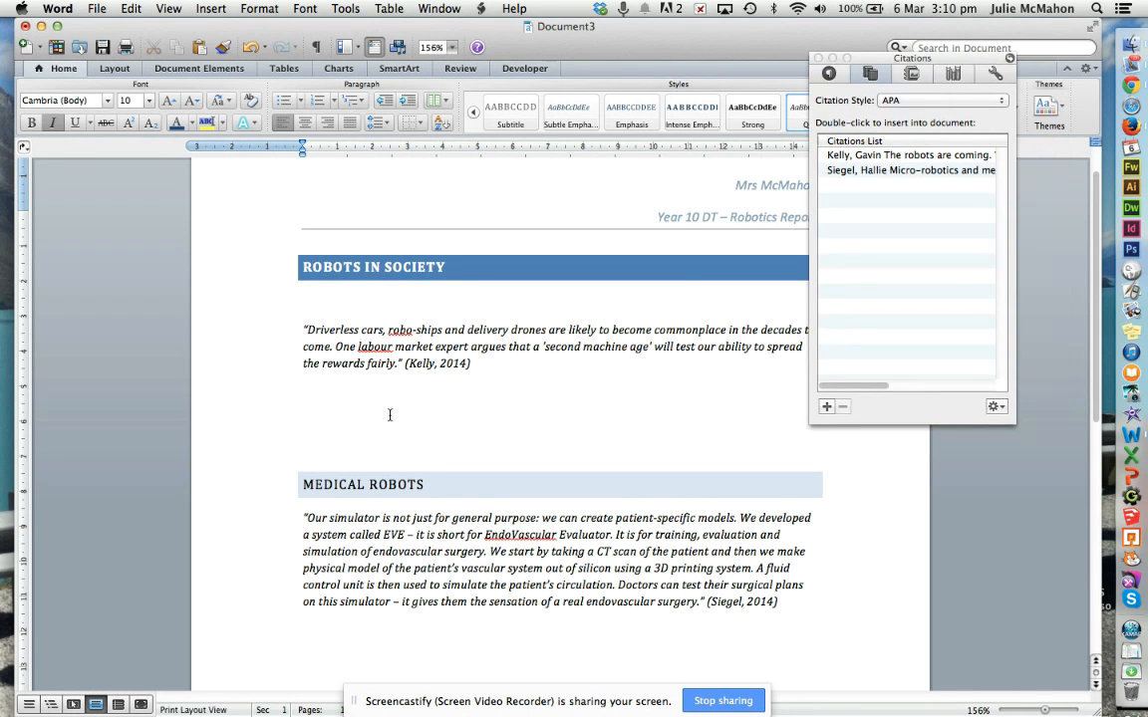
scroll(399, 389, "down", 3)
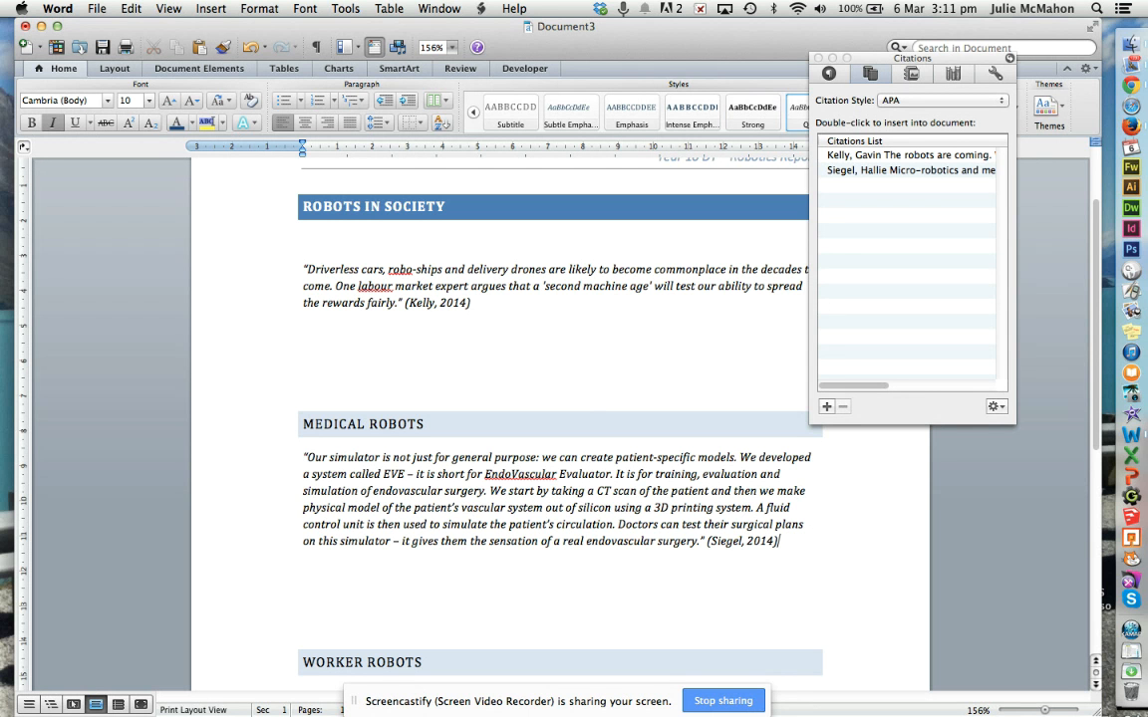
scroll(746, 256, "down", 3)
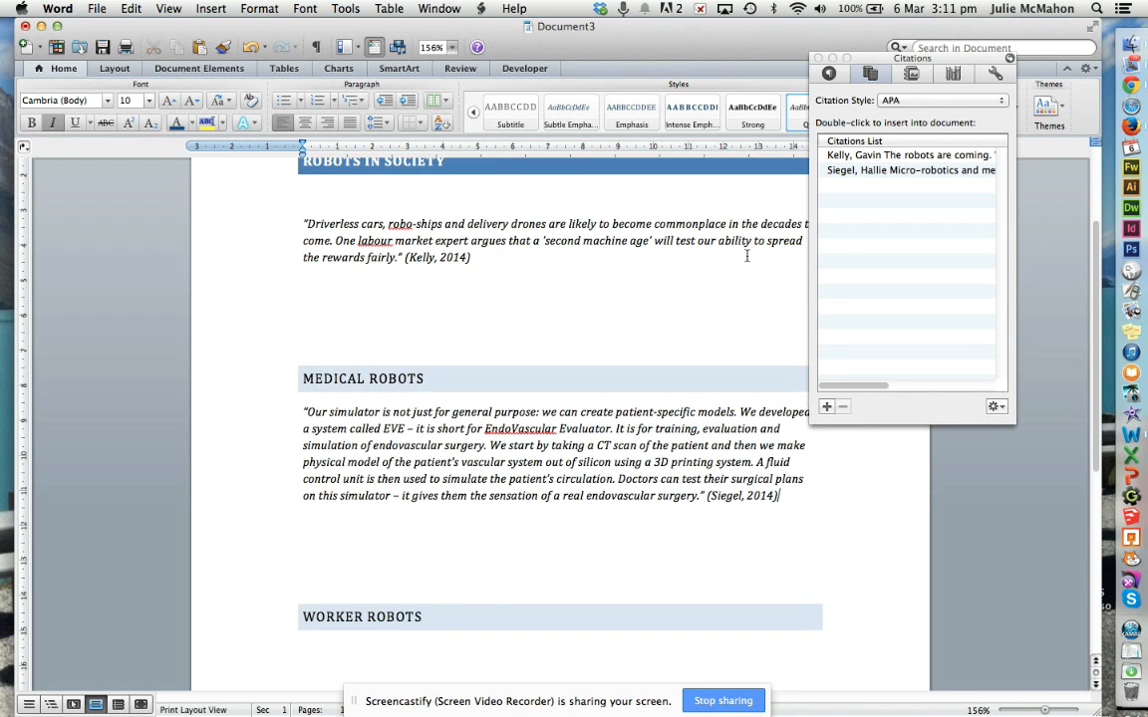
left_click(819, 58)
- Try inserting a page break at the Worker Robots heading
scroll(690, 367, "down", 10)
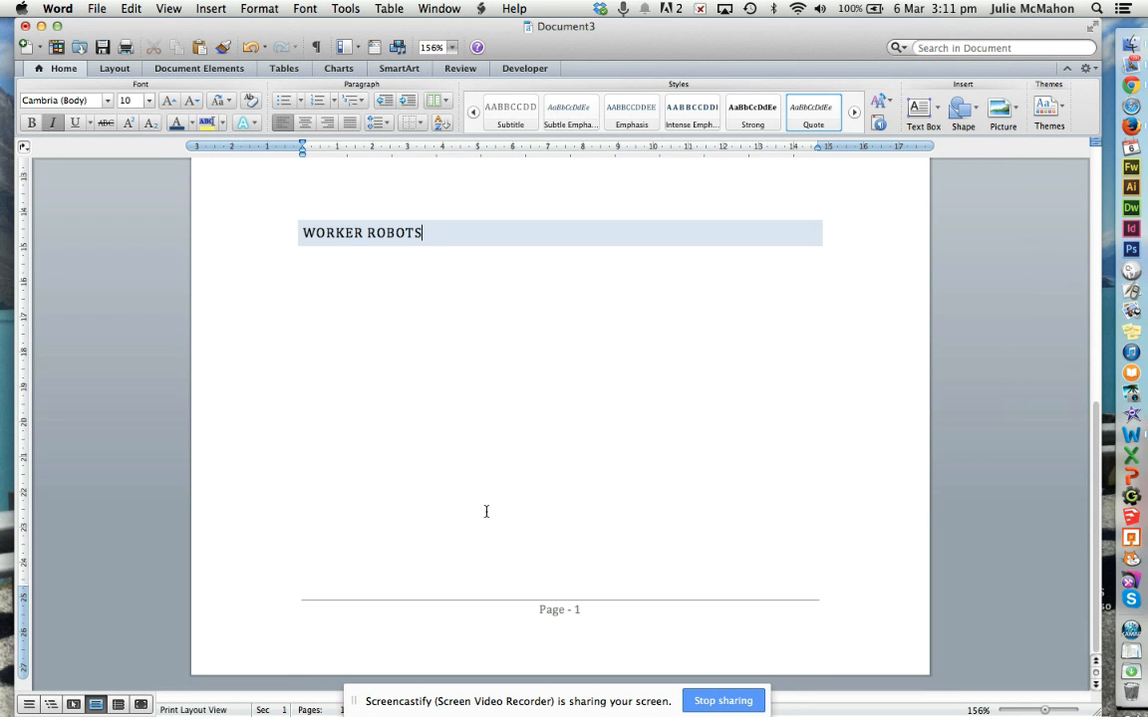
left_click(354, 234)
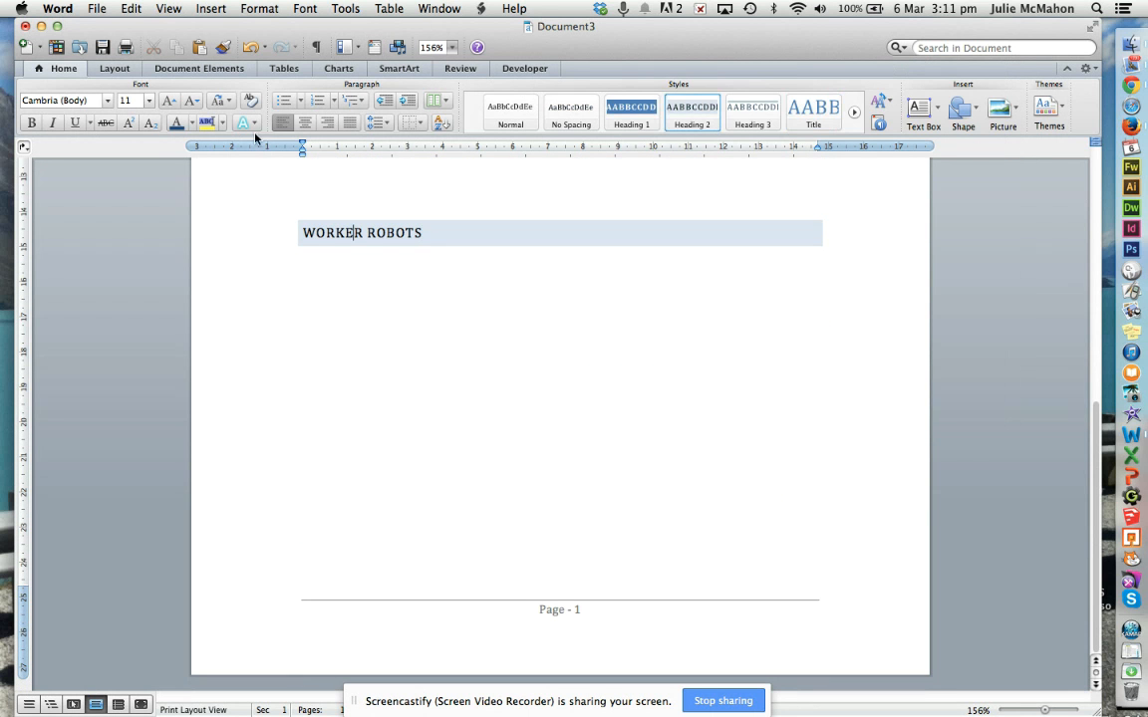
left_click(211, 8)
mouse_move(219, 28)
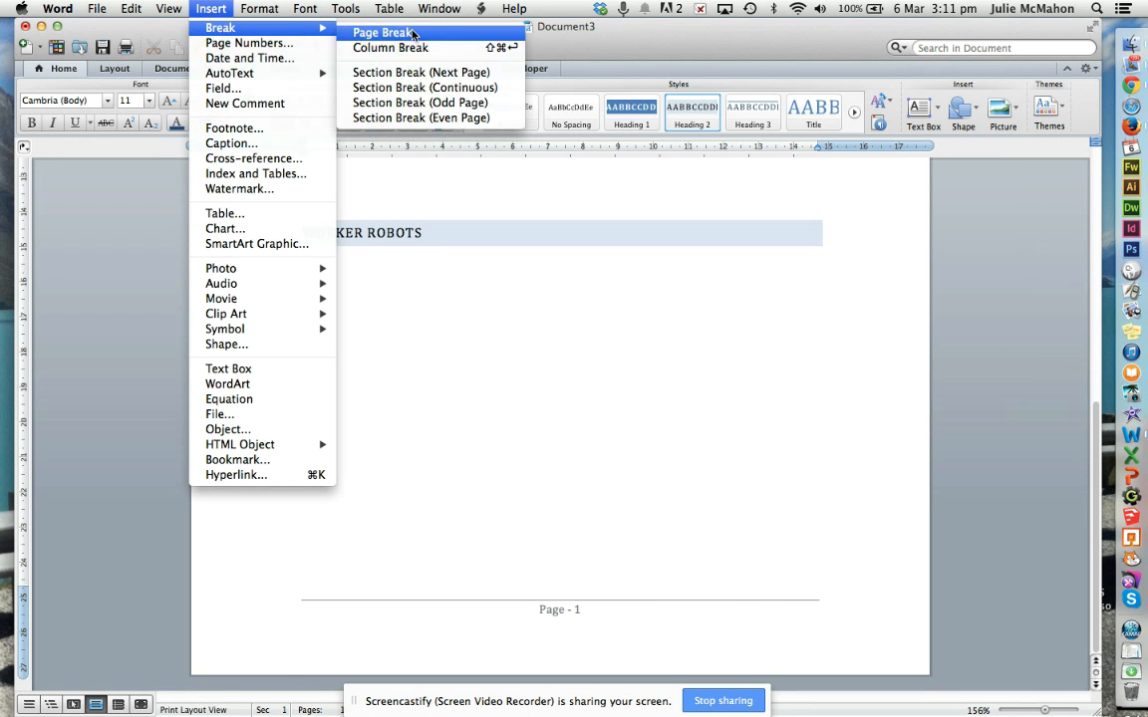
left_click(381, 33)
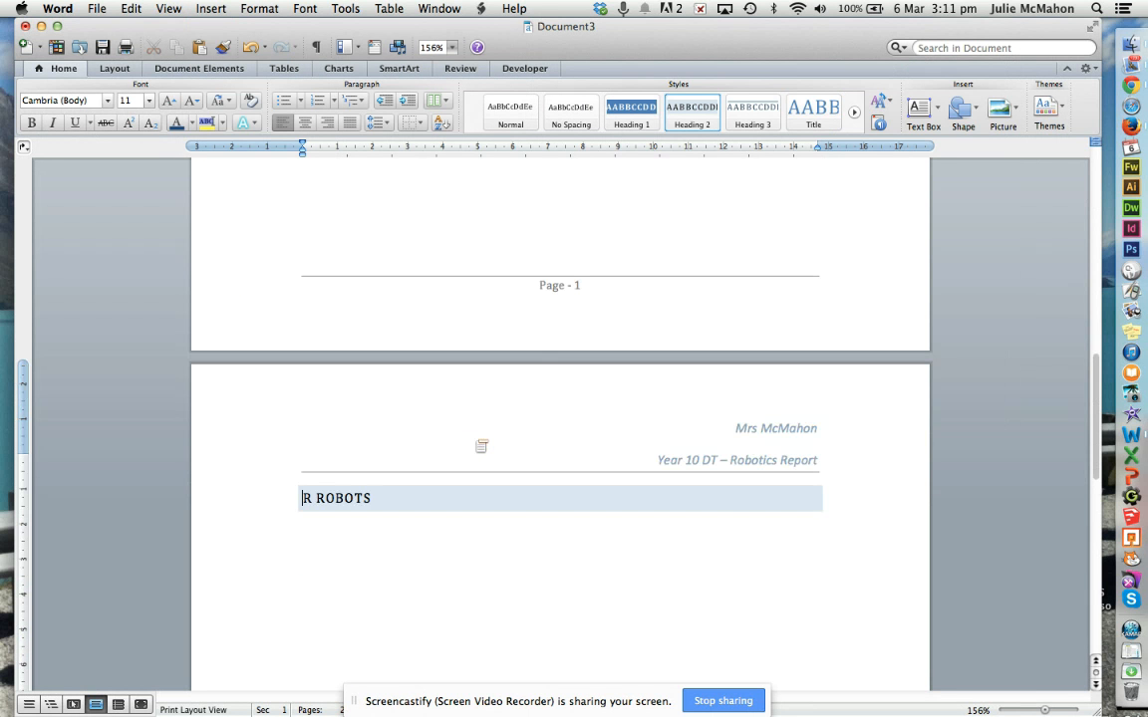
key("super+z")
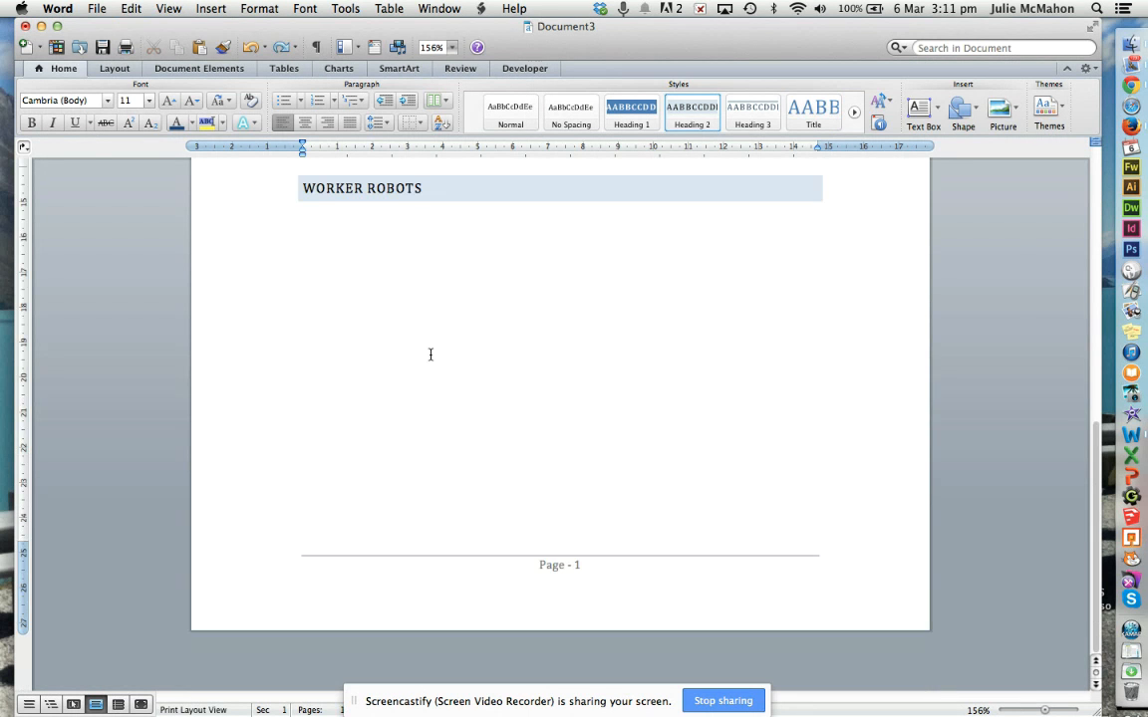
- Add a new line below the Worker Robots heading and insert a page break there
key("Return")
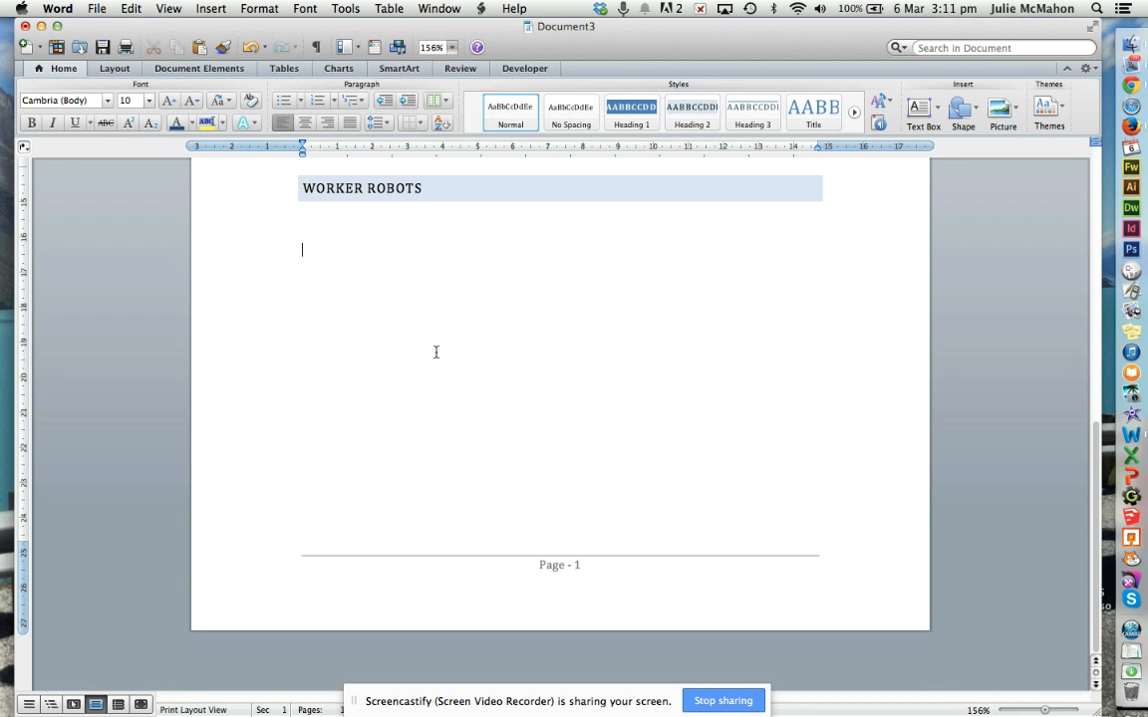
left_click(199, 9)
mouse_move(247, 32)
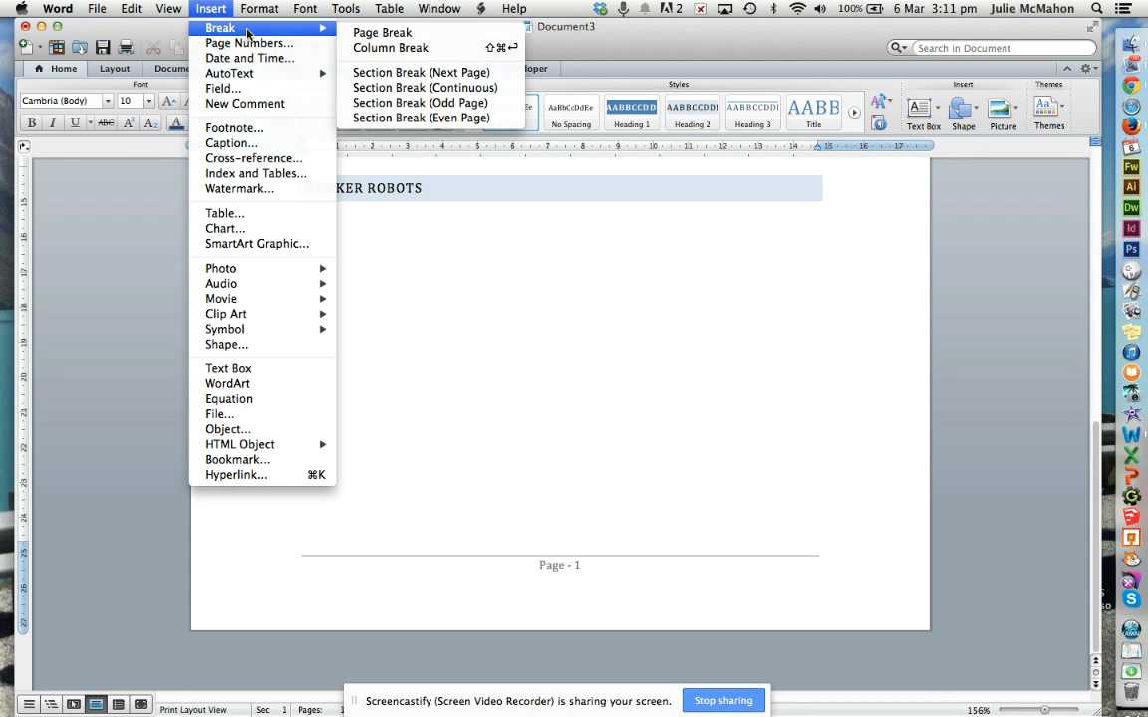
left_click(381, 33)
scroll(407, 289, "down", 5)
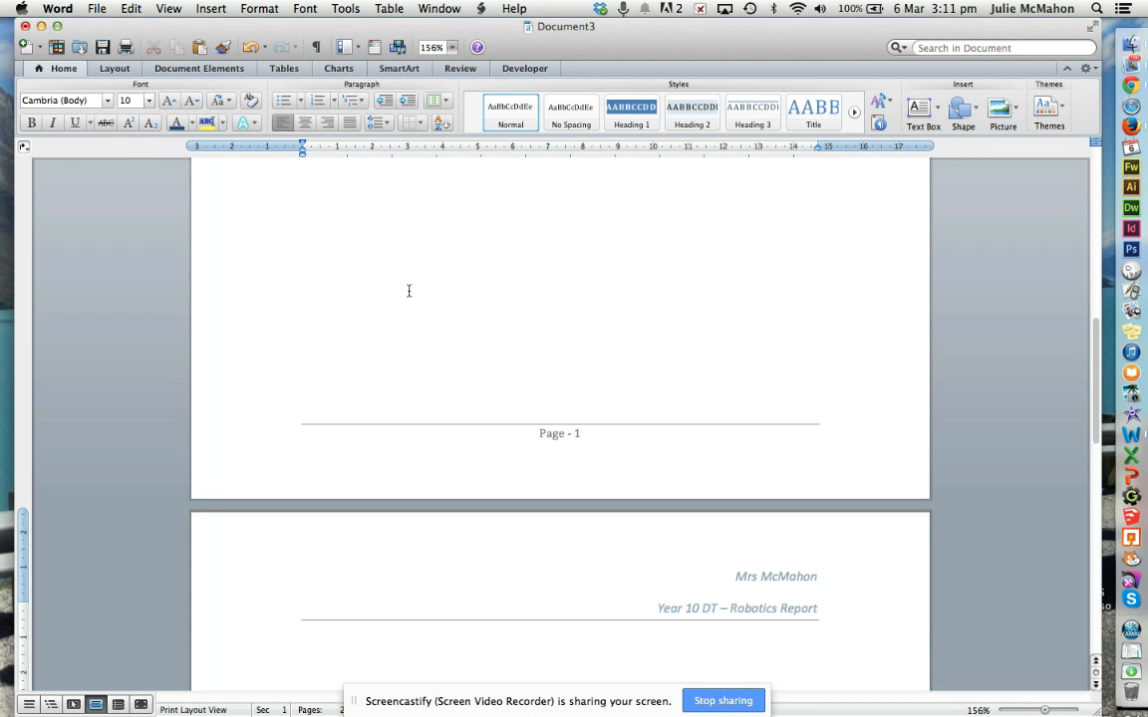
scroll(418, 299, "down", 3)
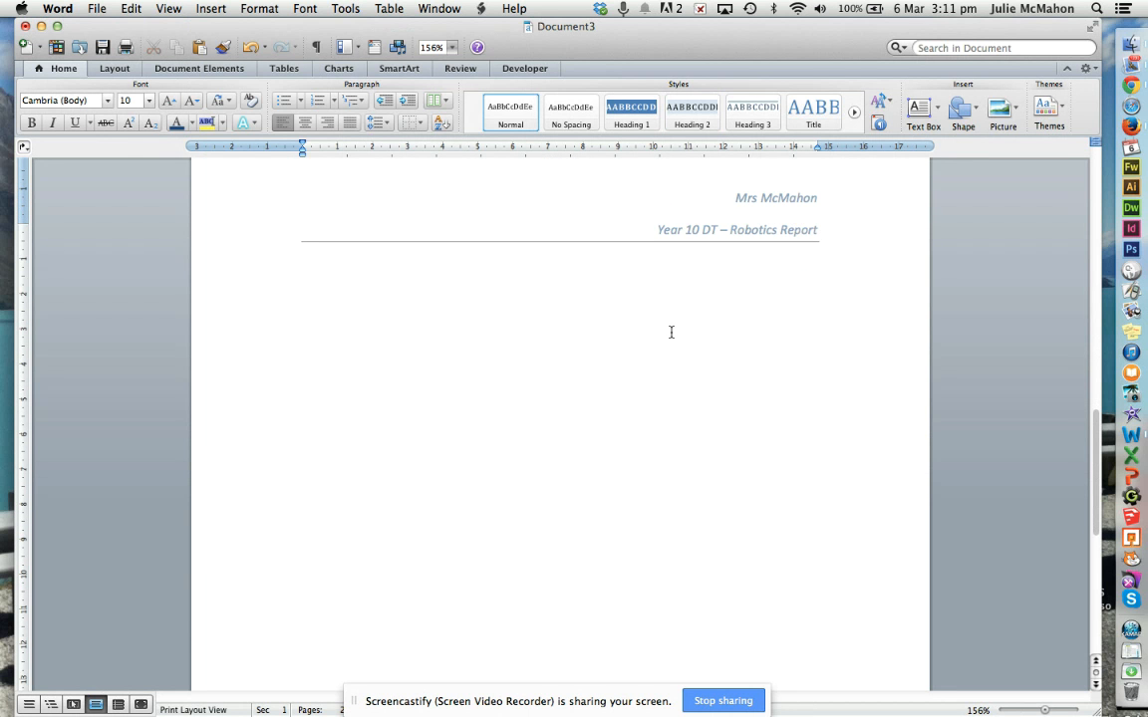
- Insert the built-in Bibliography of all cited sources in APA style on the new second page
left_click(187, 72)
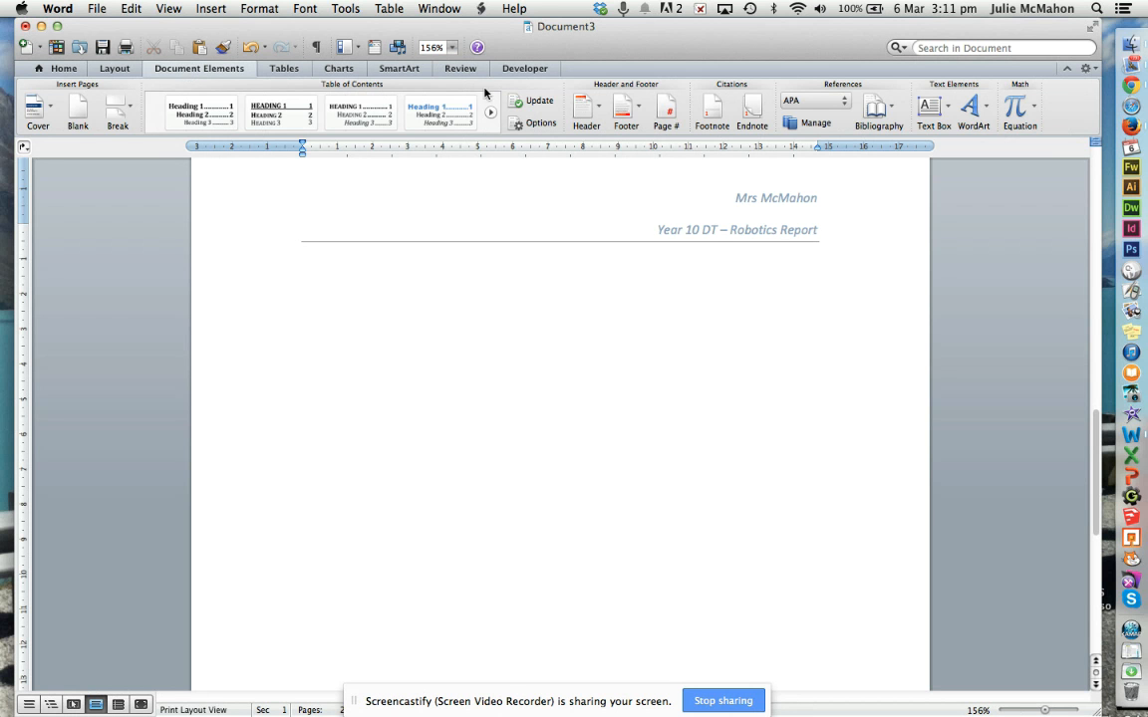
left_click(881, 114)
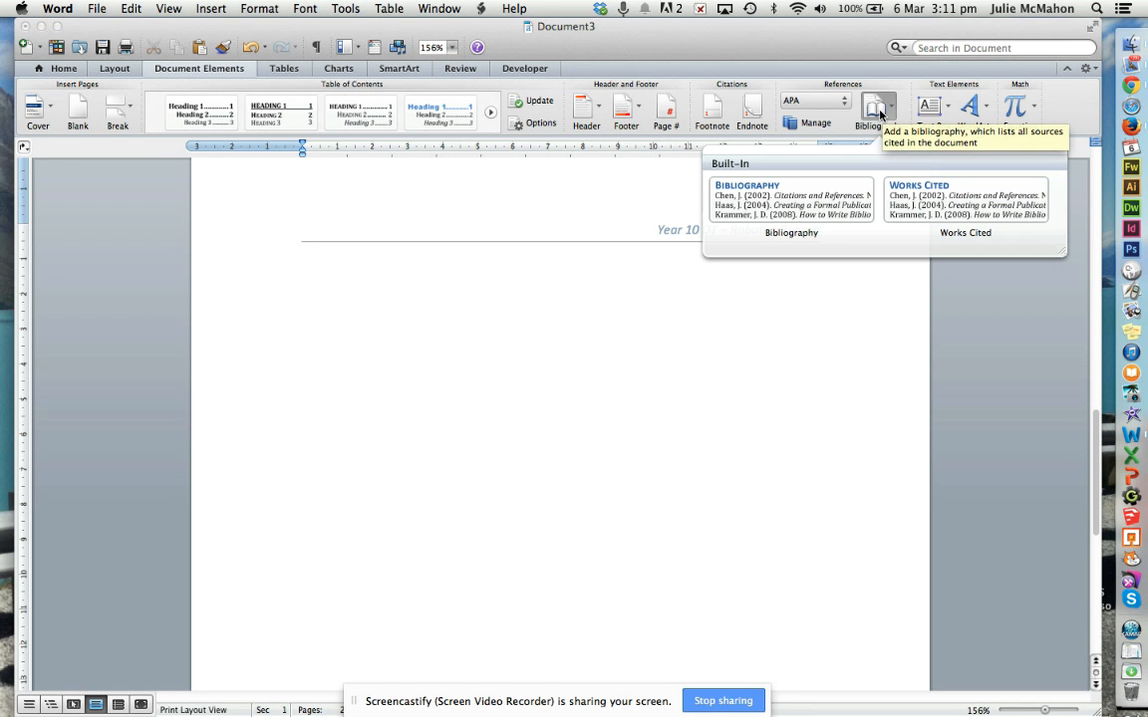
left_click(825, 210)
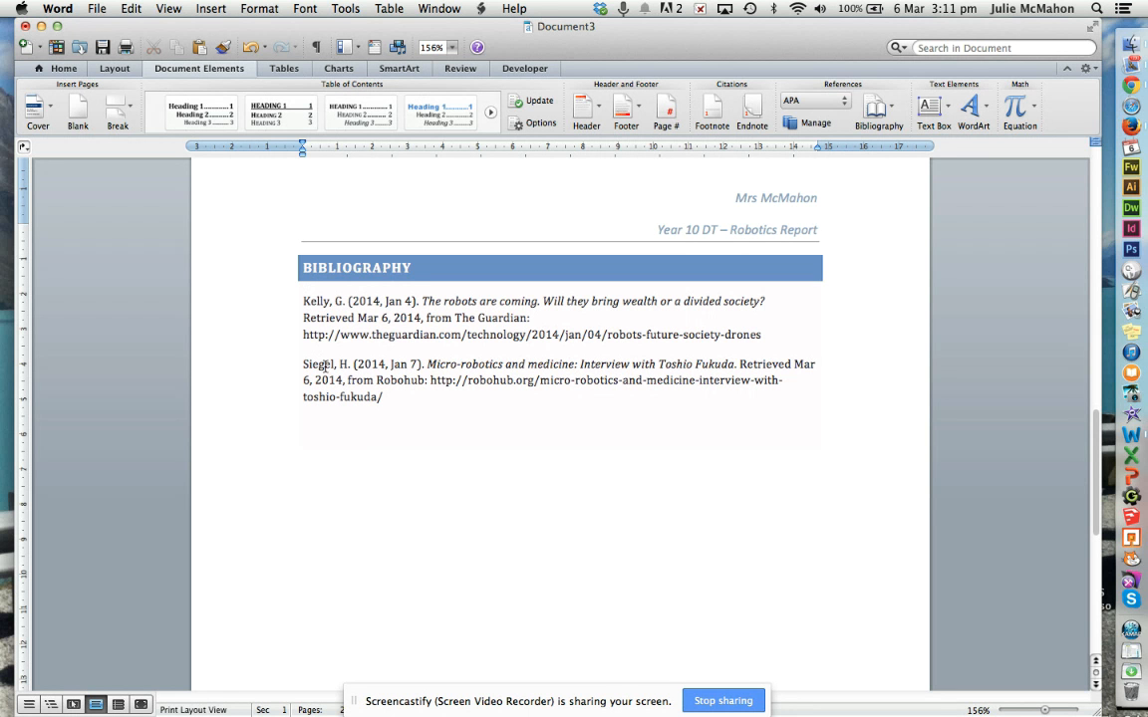
- Update the citations and bibliography from the bibliography block, and deselect the block
left_click(322, 329)
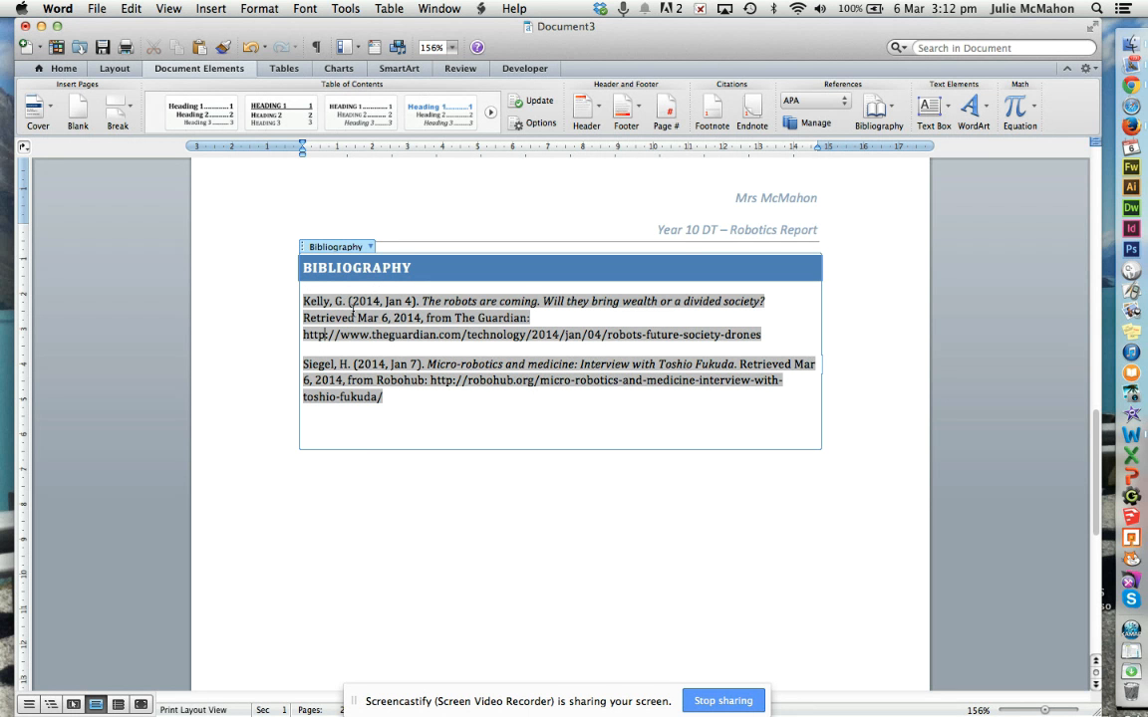
left_click(371, 249)
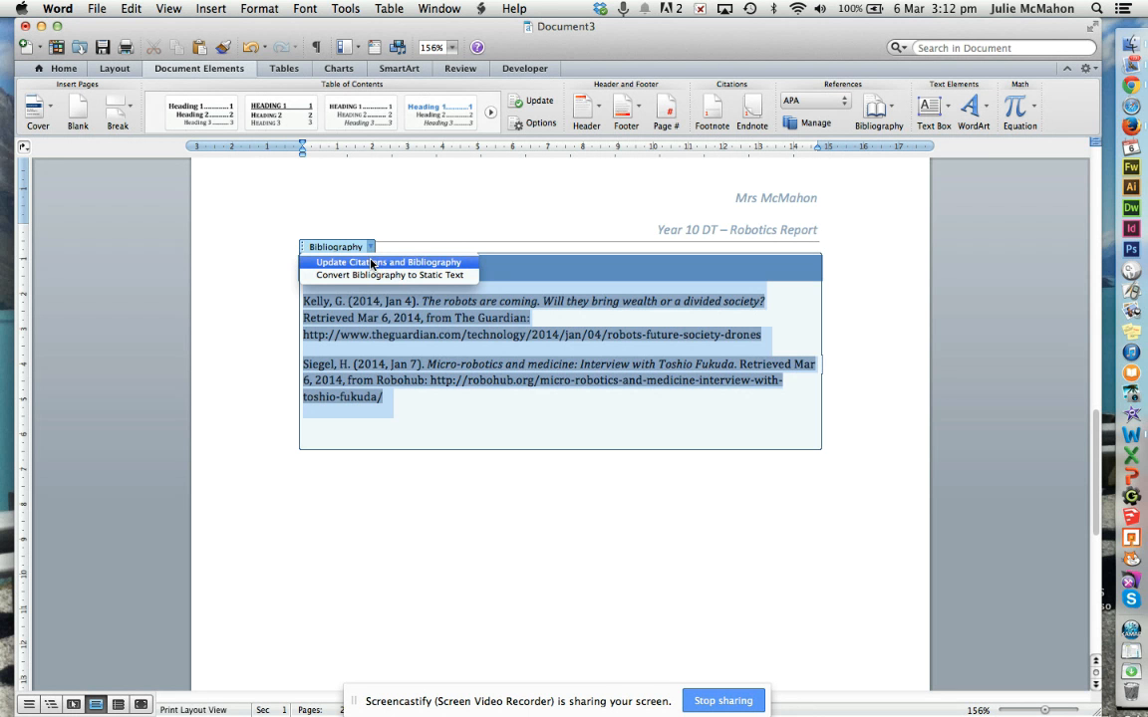
left_click(372, 263)
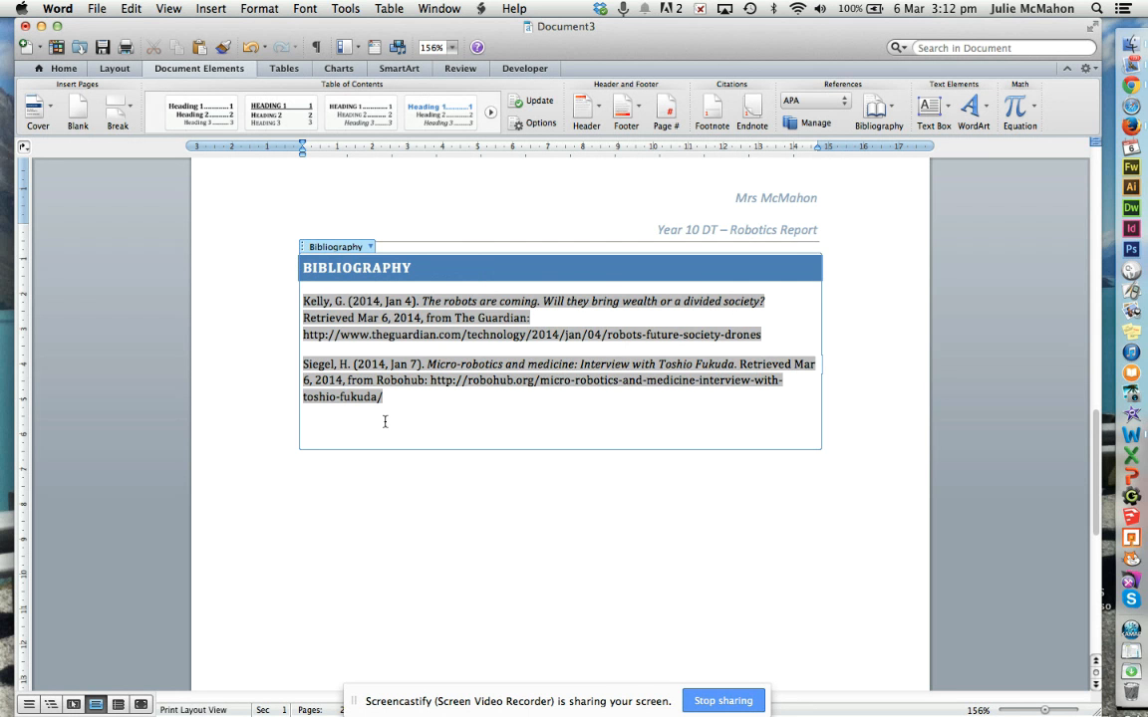
left_click(382, 490)
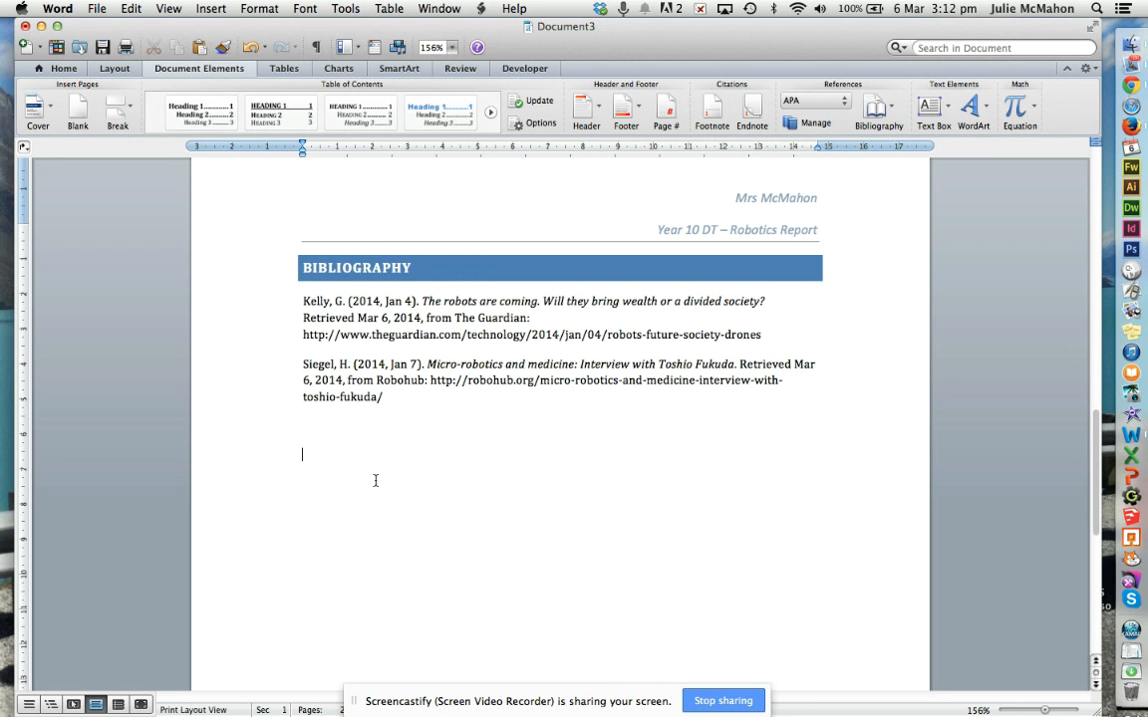
scroll(378, 485, "down", 5)
scroll(376, 481, "down", 2)
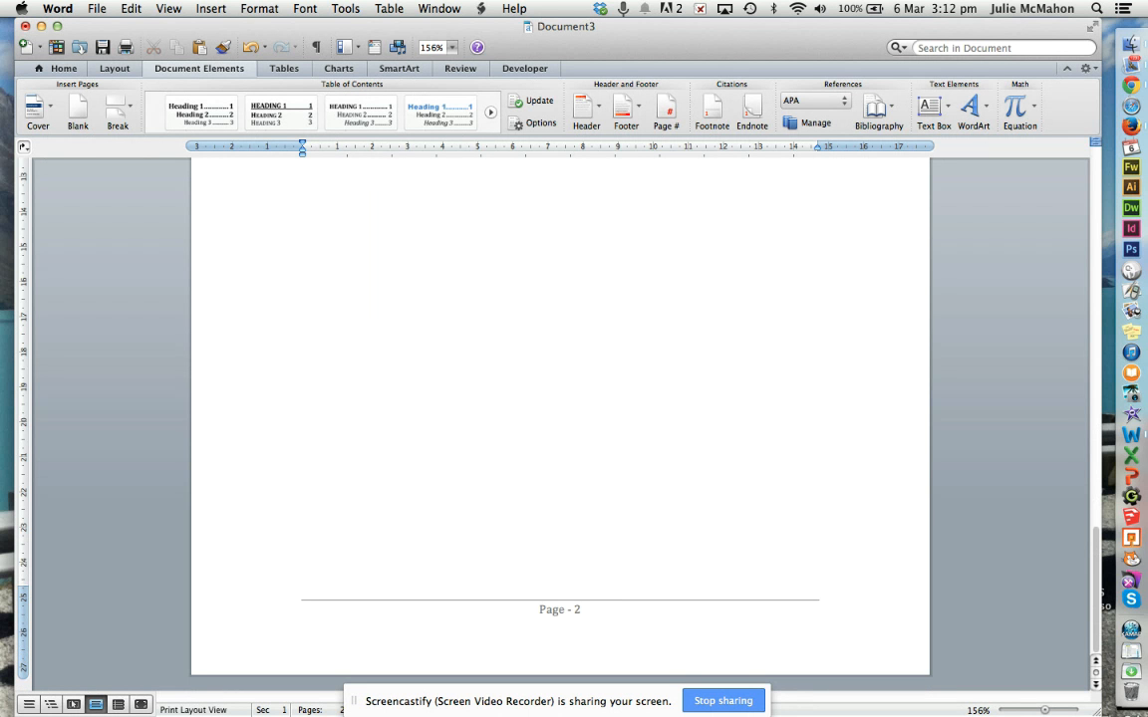
scroll(576, 564, "up", 10)
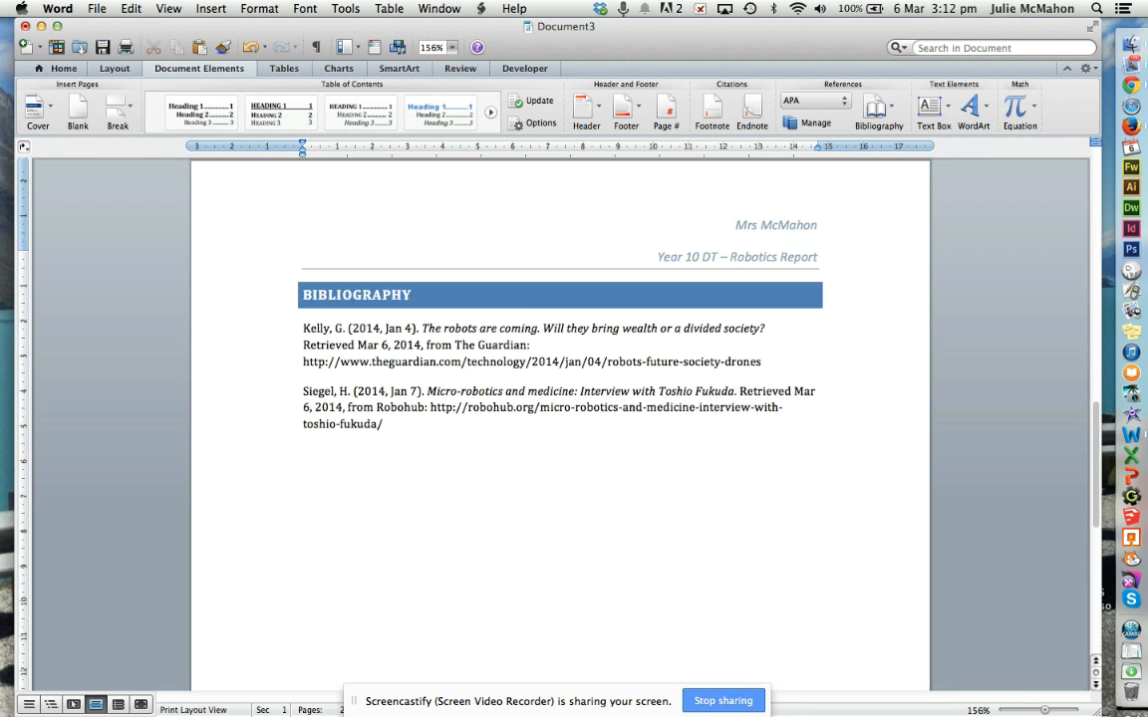
scroll(576, 564, "up", 10)
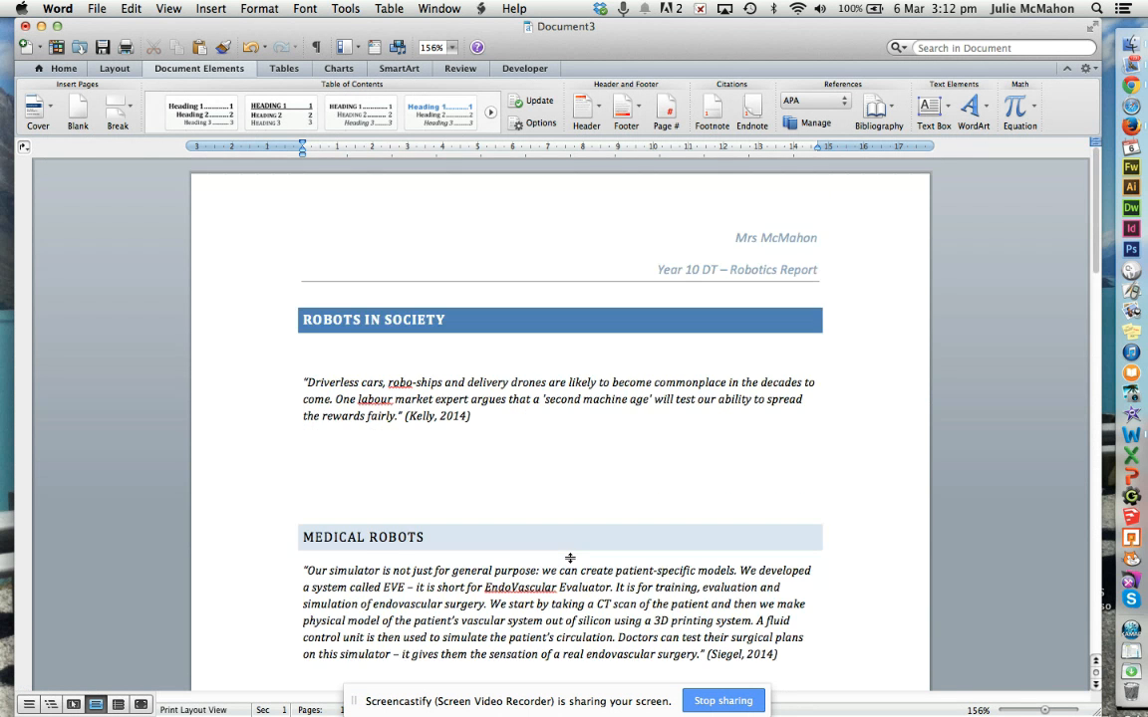